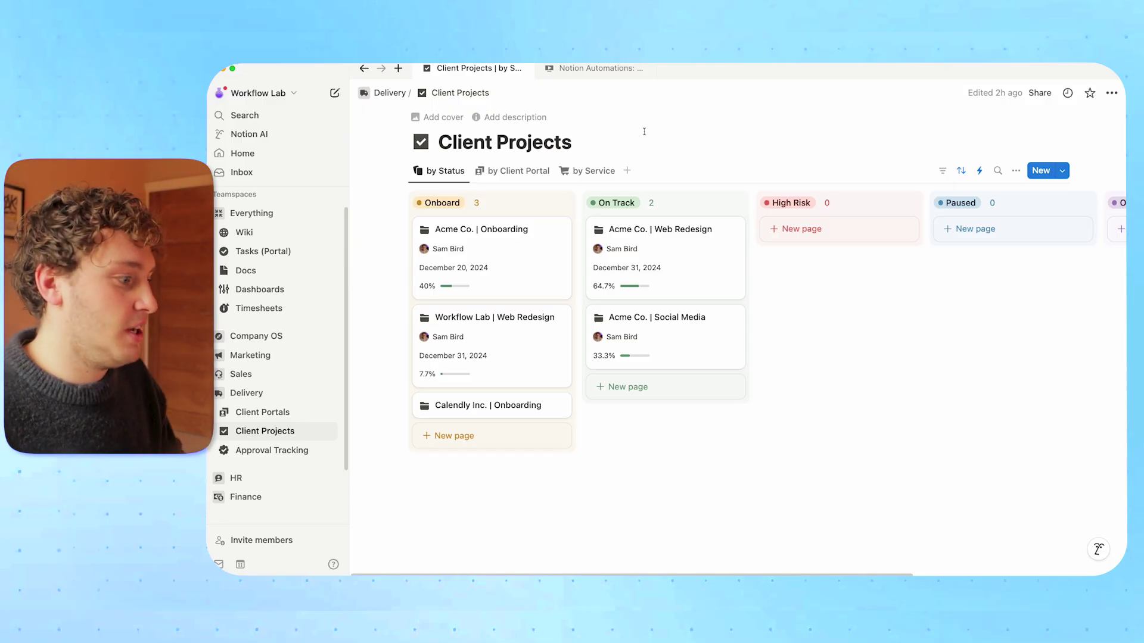
Step: Add a project named ABC Co. to the Onboard group with a due date of December 12, 2024
{"action": "left_click", "coordinate": [454, 436]}
{"action": "type", "text": "ABC Co."}
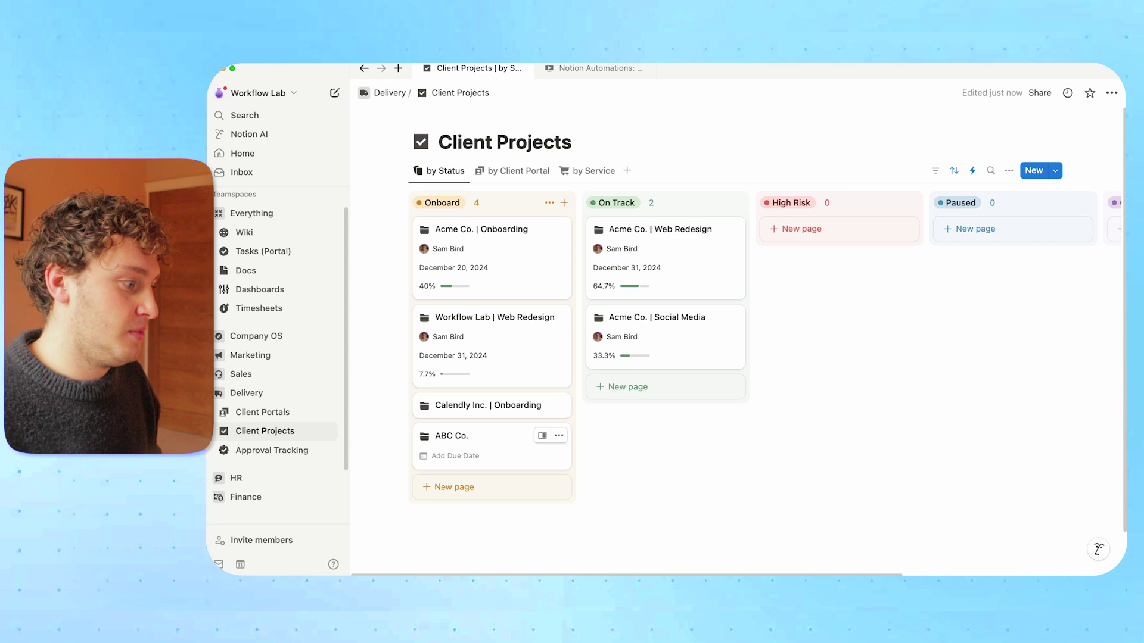
{"action": "left_click", "coordinate": [455, 456]}
{"action": "left_click", "coordinate": [498, 267]}
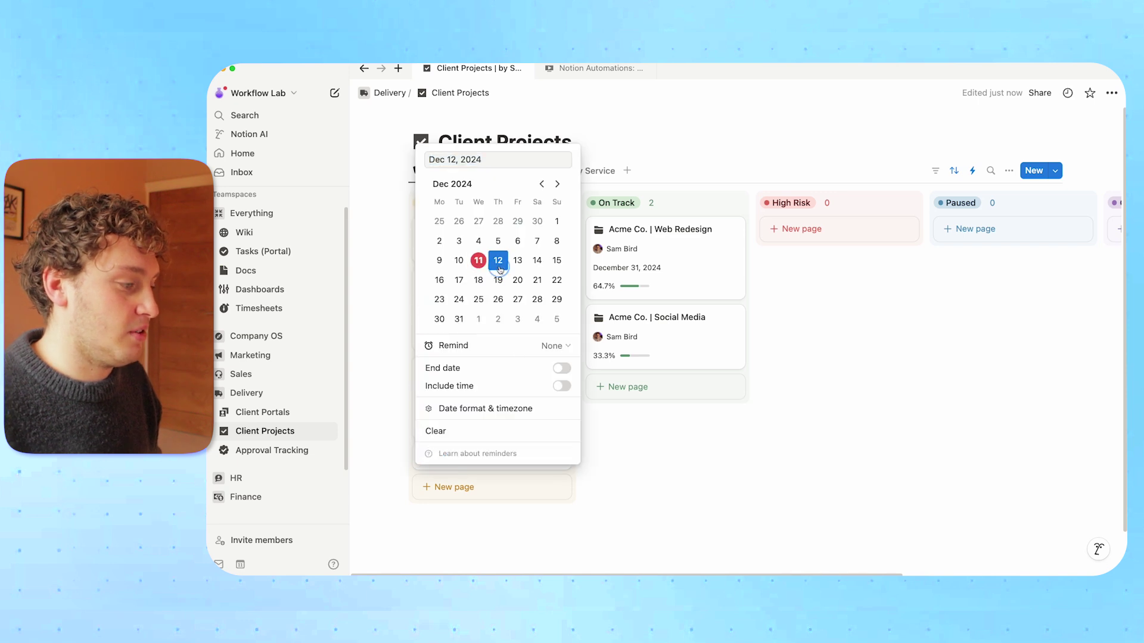
{"action": "left_click", "coordinate": [786, 518]}
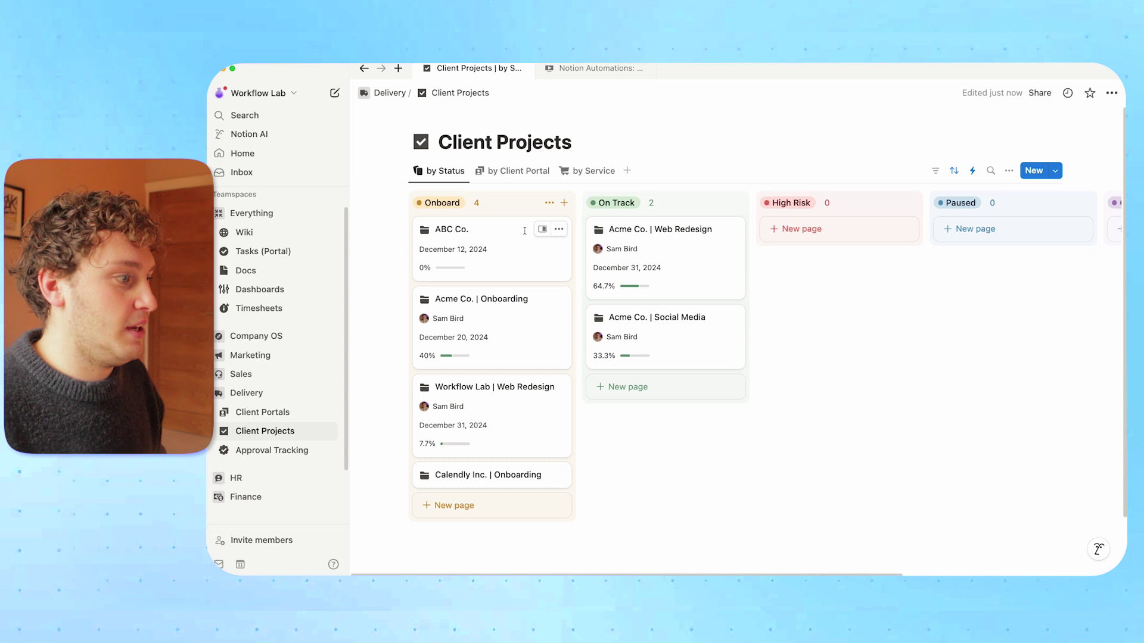
Step: Open the ABC Co. project as a full page and review its Tasks / Deliverables section
{"action": "left_click", "coordinate": [542, 228]}
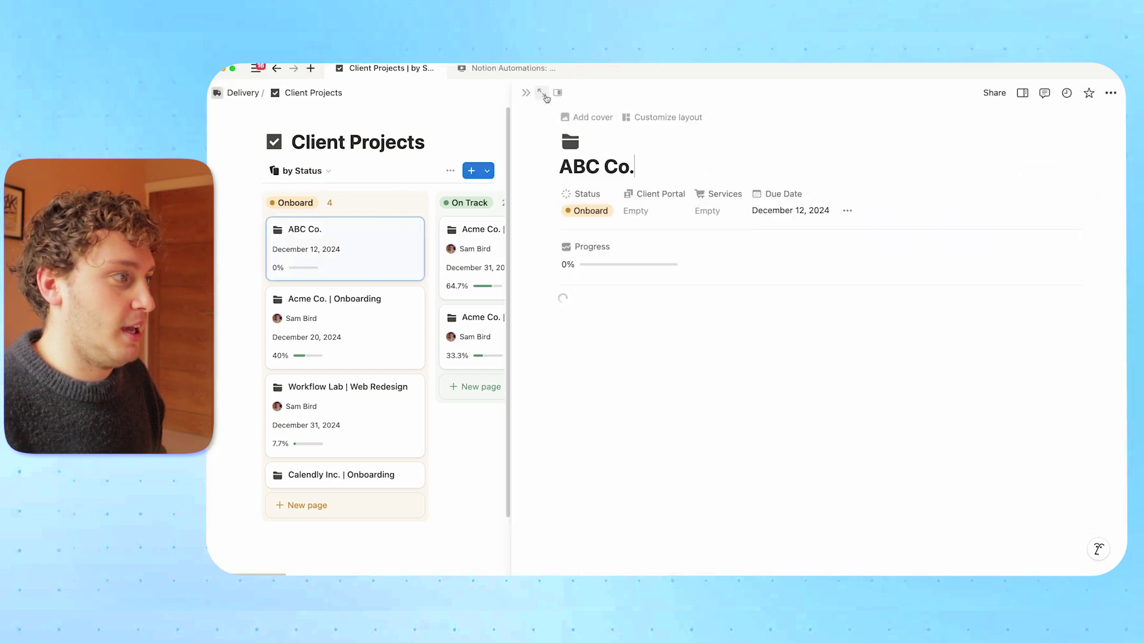
{"action": "left_click", "coordinate": [542, 93]}
{"action": "scroll", "coordinate": [546, 263], "scroll_direction": "down", "scroll_amount": 3}
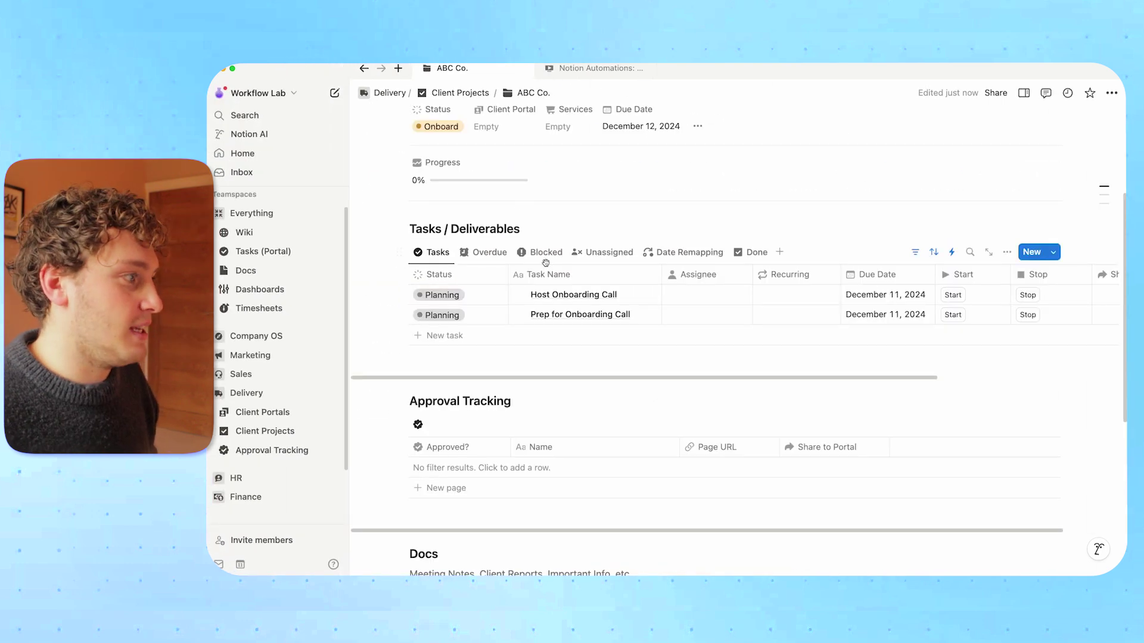
{"action": "scroll", "coordinate": [546, 263], "scroll_direction": "up", "scroll_amount": 3}
{"action": "scroll", "coordinate": [477, 238], "scroll_direction": "down", "scroll_amount": 3}
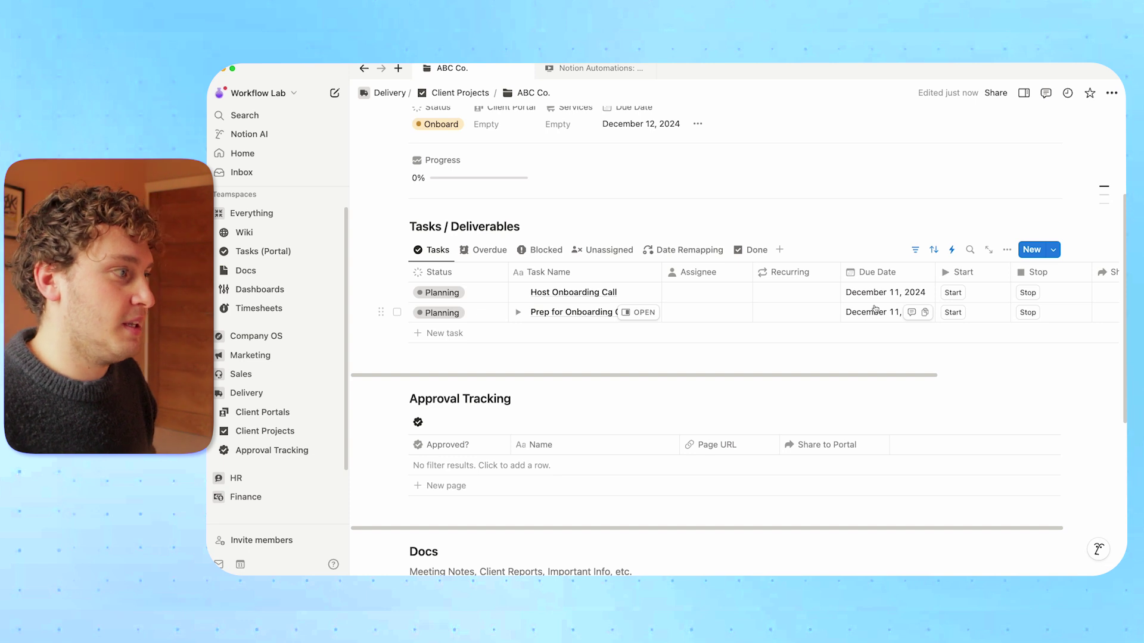
Step: Return to the Client Projects database and open its Onboarding automation for editing
{"action": "left_click", "coordinate": [301, 431]}
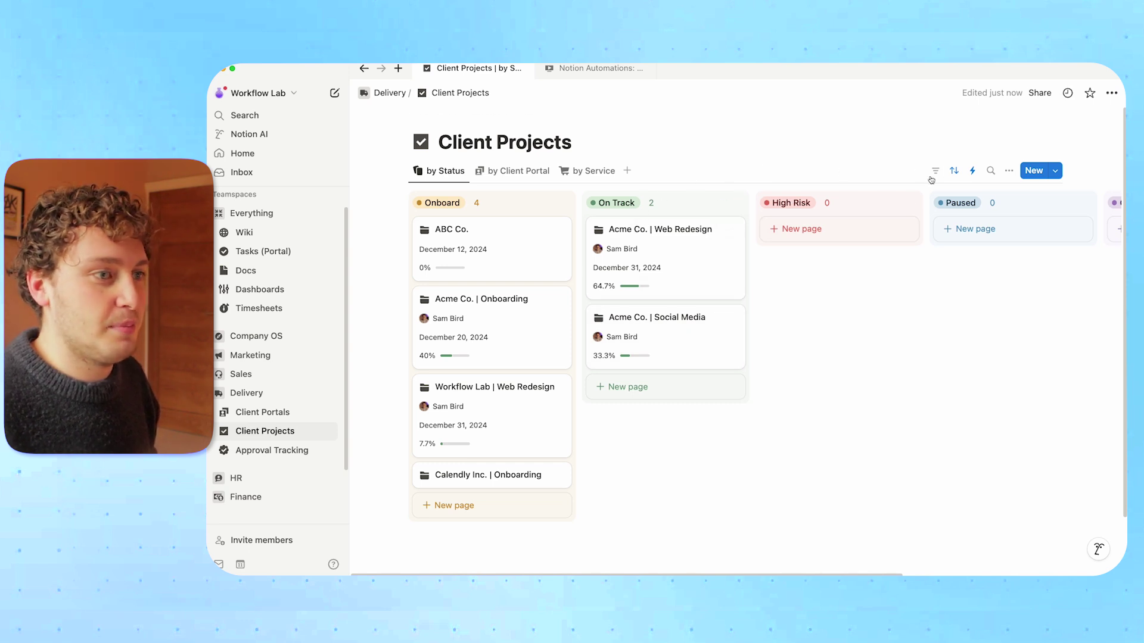
{"action": "left_click", "coordinate": [973, 172]}
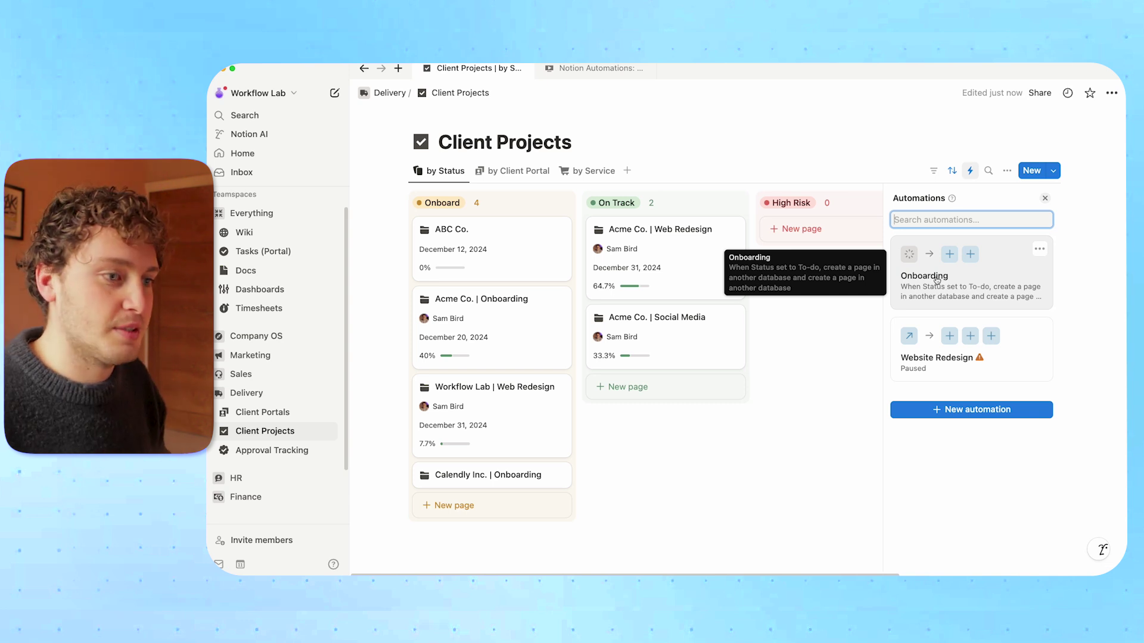
{"action": "left_click", "coordinate": [1040, 249]}
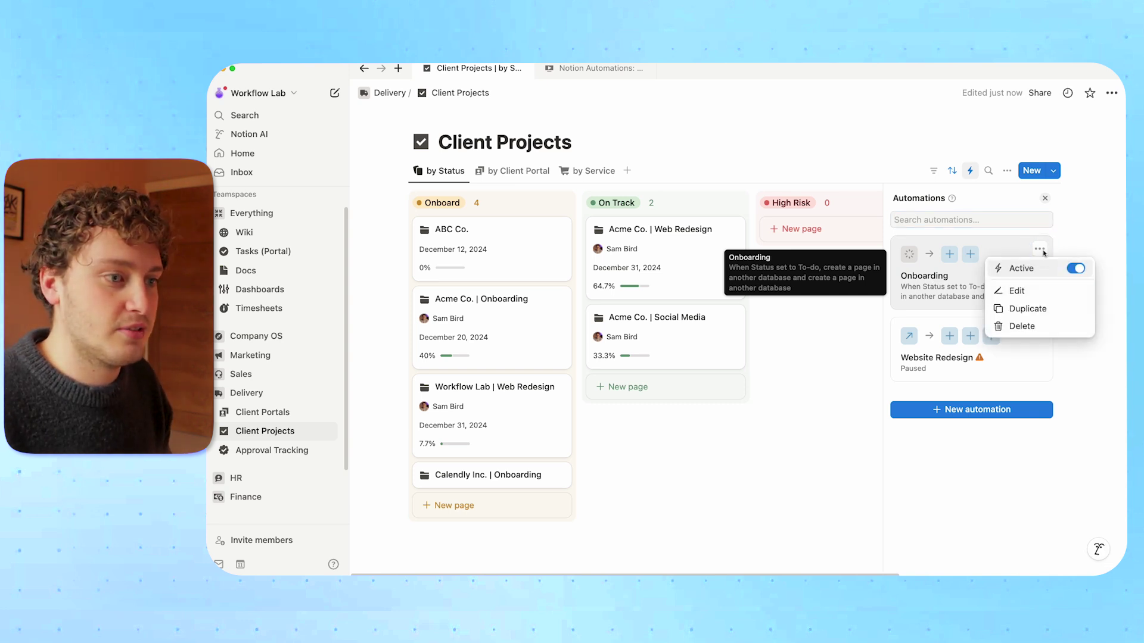
{"action": "left_click", "coordinate": [1018, 292]}
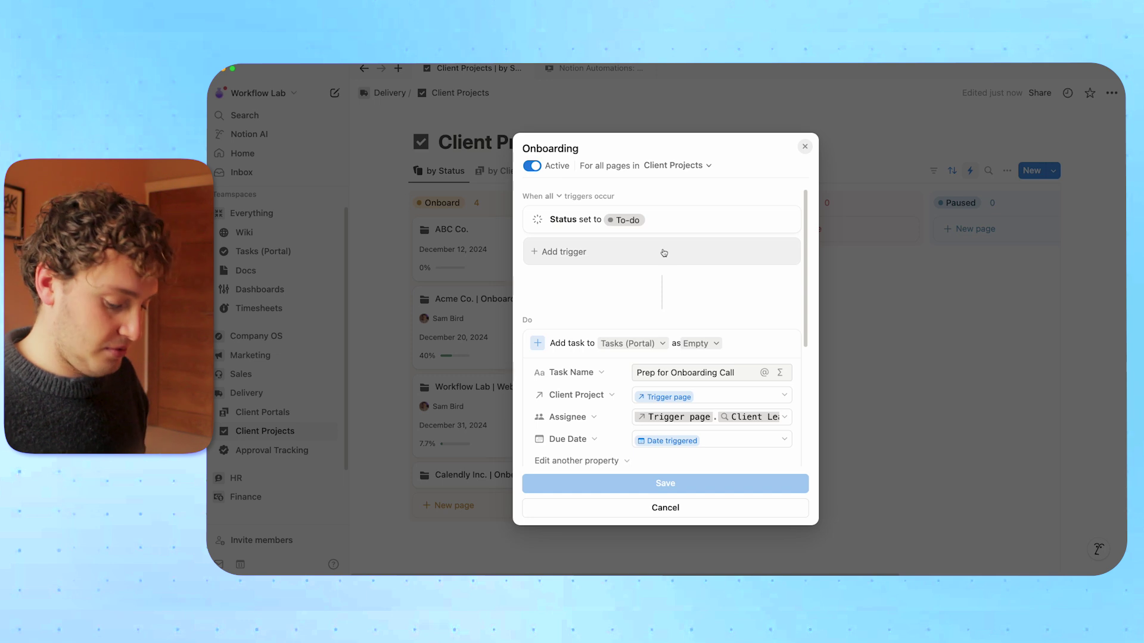
{"action": "key", "text": "super+equal"}
{"action": "key", "text": "super+equal"}
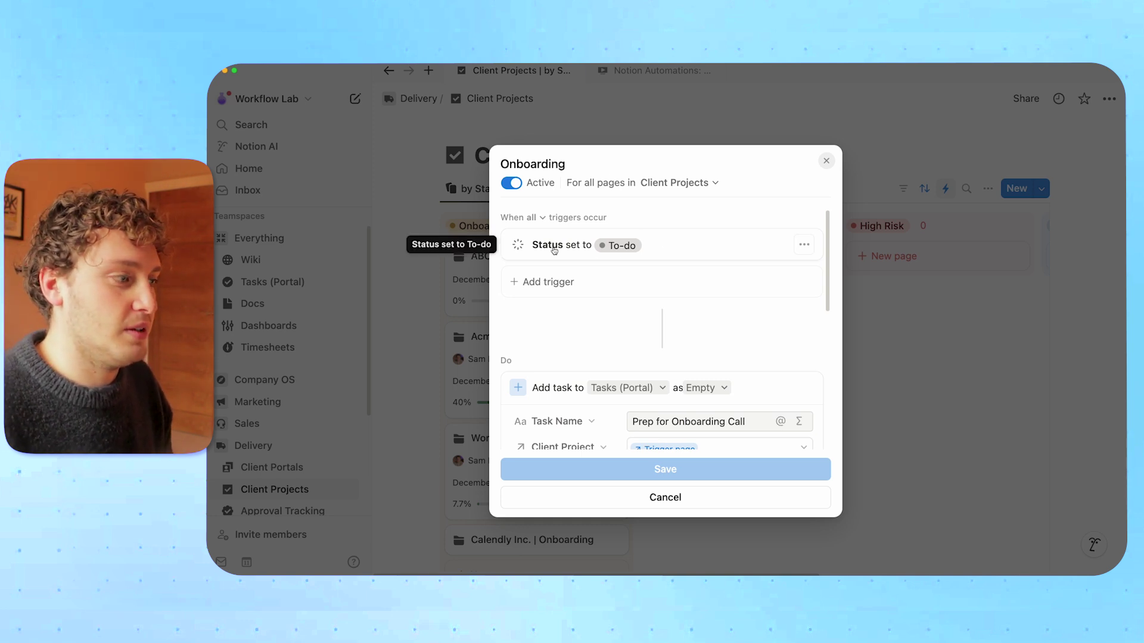
Step: Check which status options the Onboarding automation's Status trigger covers
{"action": "left_click", "coordinate": [804, 245]}
{"action": "left_click", "coordinate": [682, 255]}
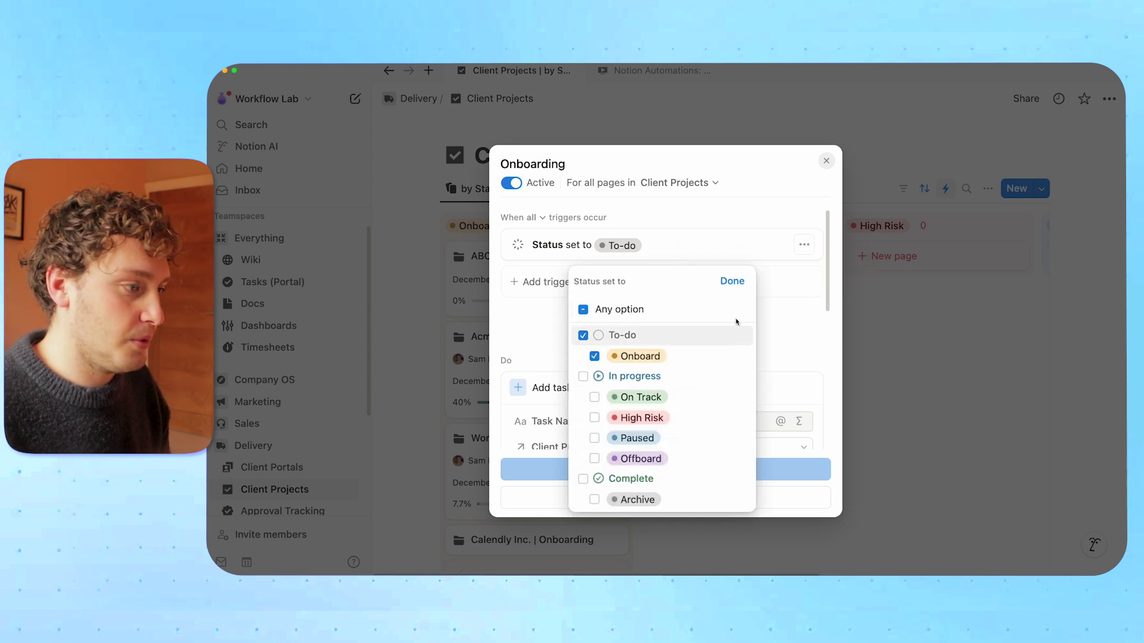
{"action": "left_click", "coordinate": [732, 281]}
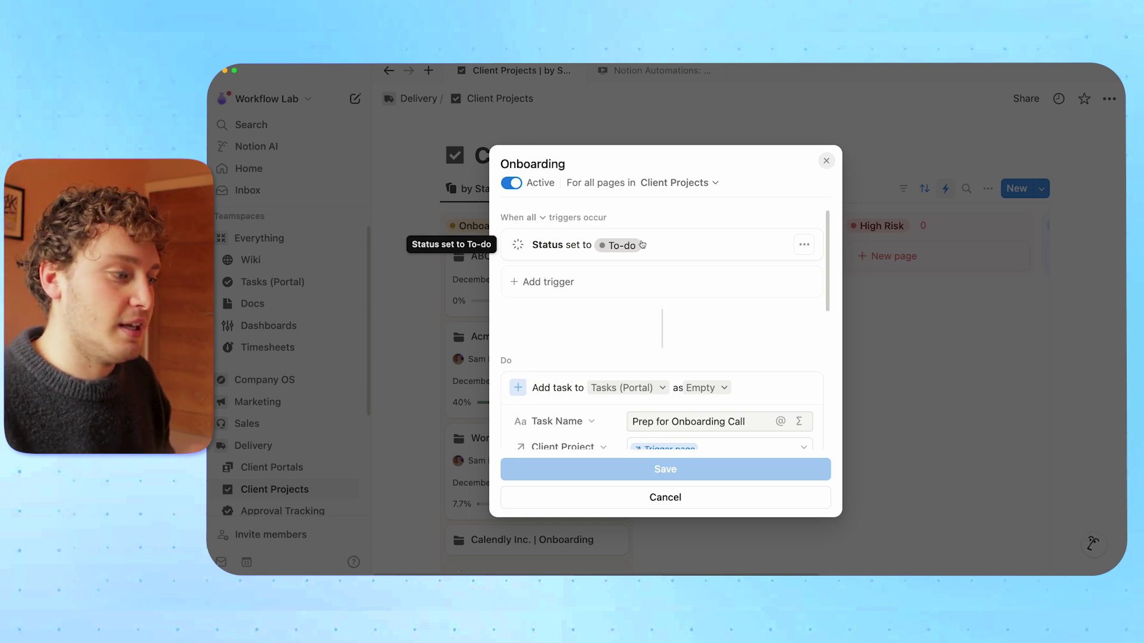
Step: Examine the Prep for Onboarding Call task action and its Assignee formula, leaving the automation without changes
{"action": "scroll", "coordinate": [642, 251], "scroll_direction": "down", "scroll_amount": 5}
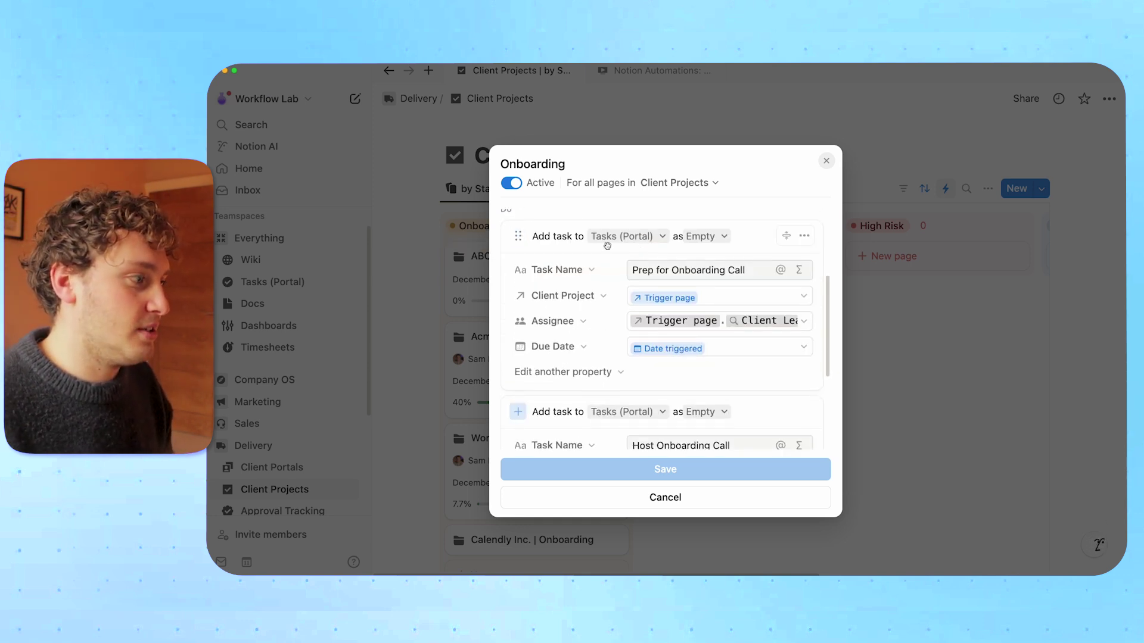
{"action": "scroll", "coordinate": [524, 229], "scroll_direction": "up", "scroll_amount": 1}
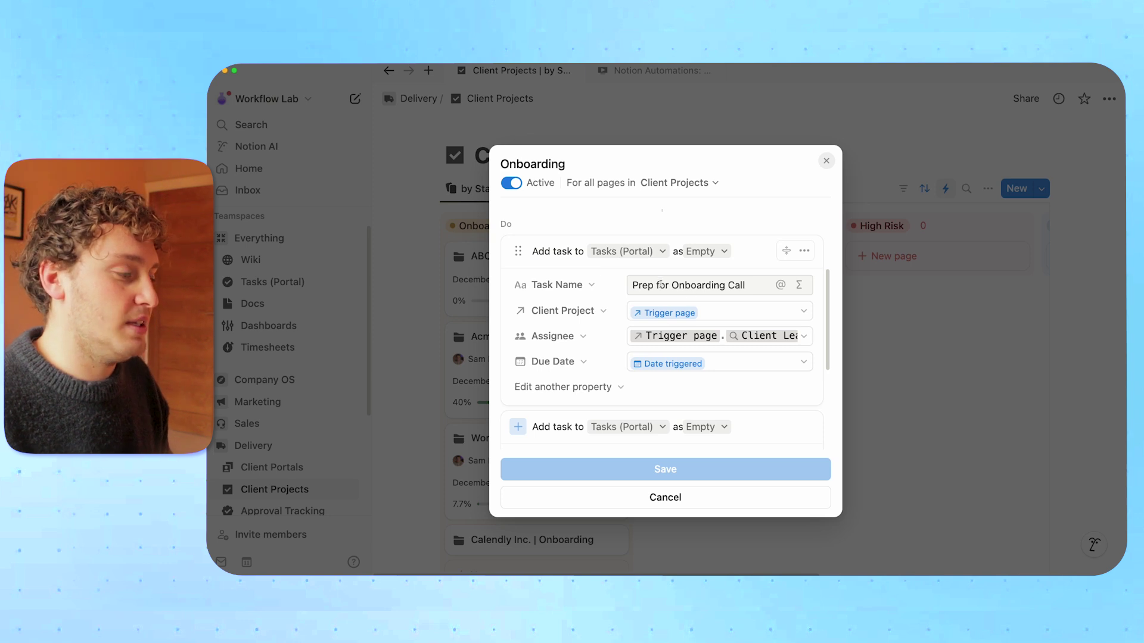
{"action": "scroll", "coordinate": [621, 292], "scroll_direction": "down", "scroll_amount": 1}
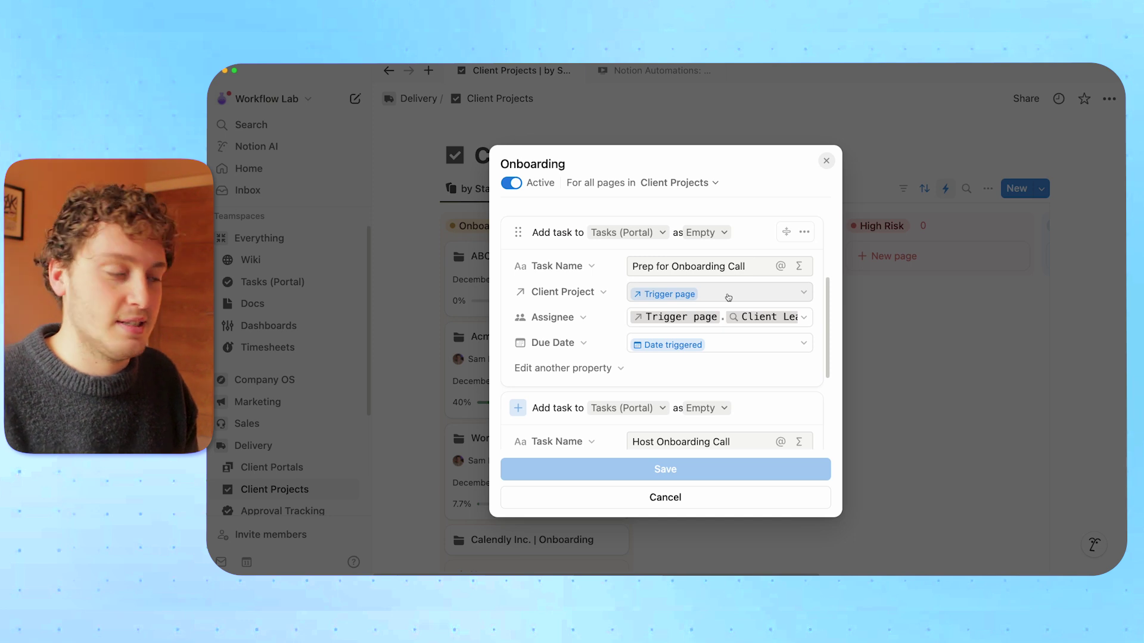
{"action": "left_click", "coordinate": [801, 319]}
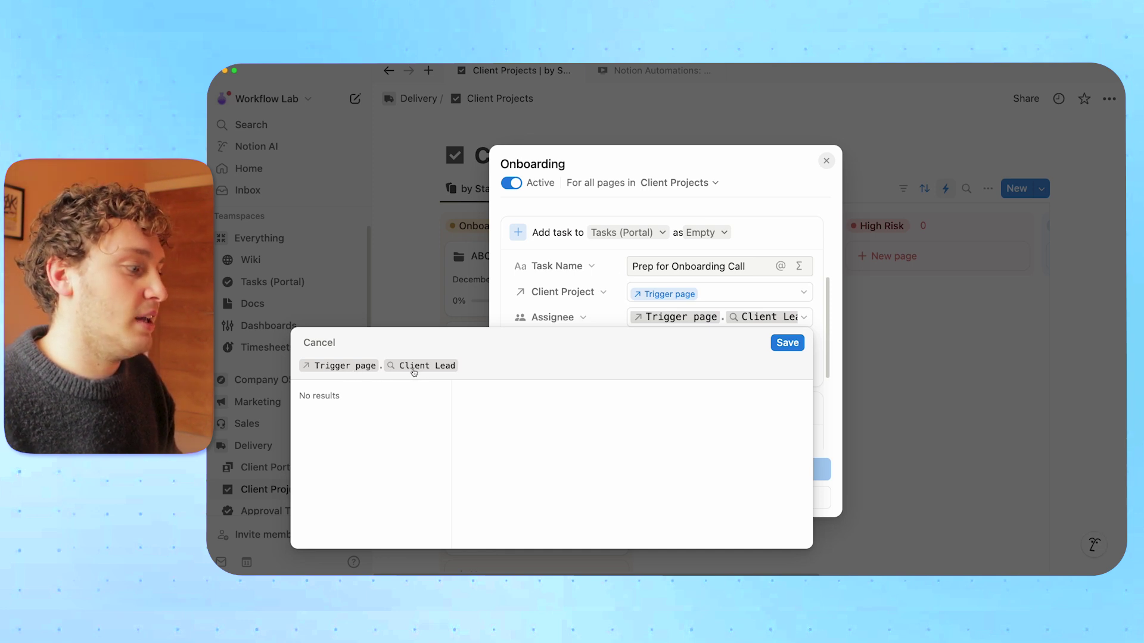
{"action": "left_click", "coordinate": [787, 342]}
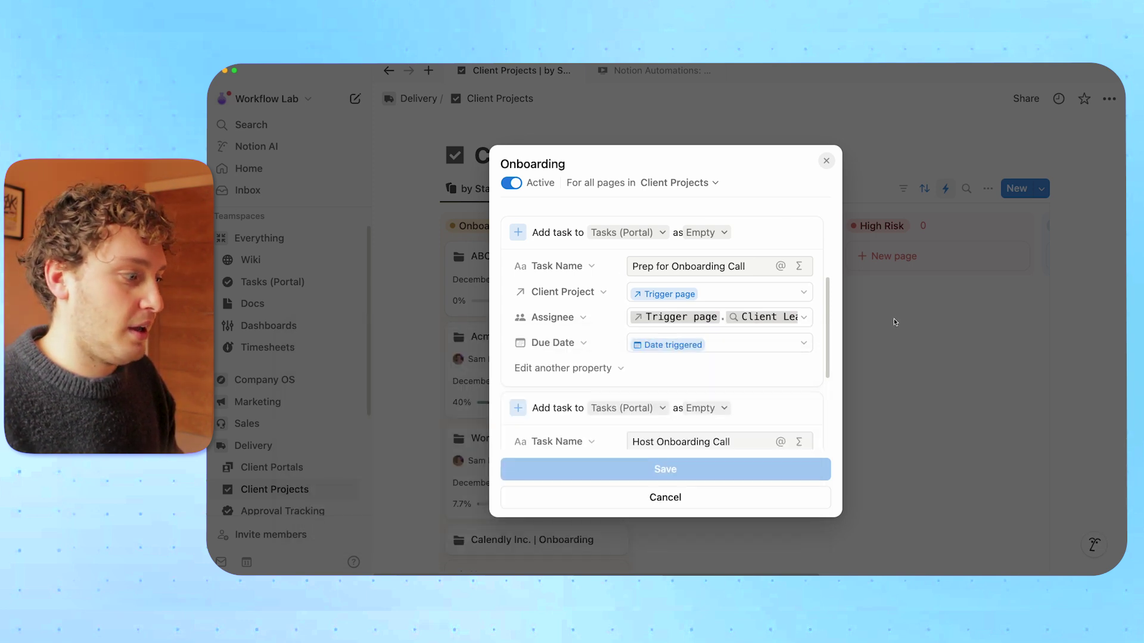
{"action": "left_click", "coordinate": [655, 498]}
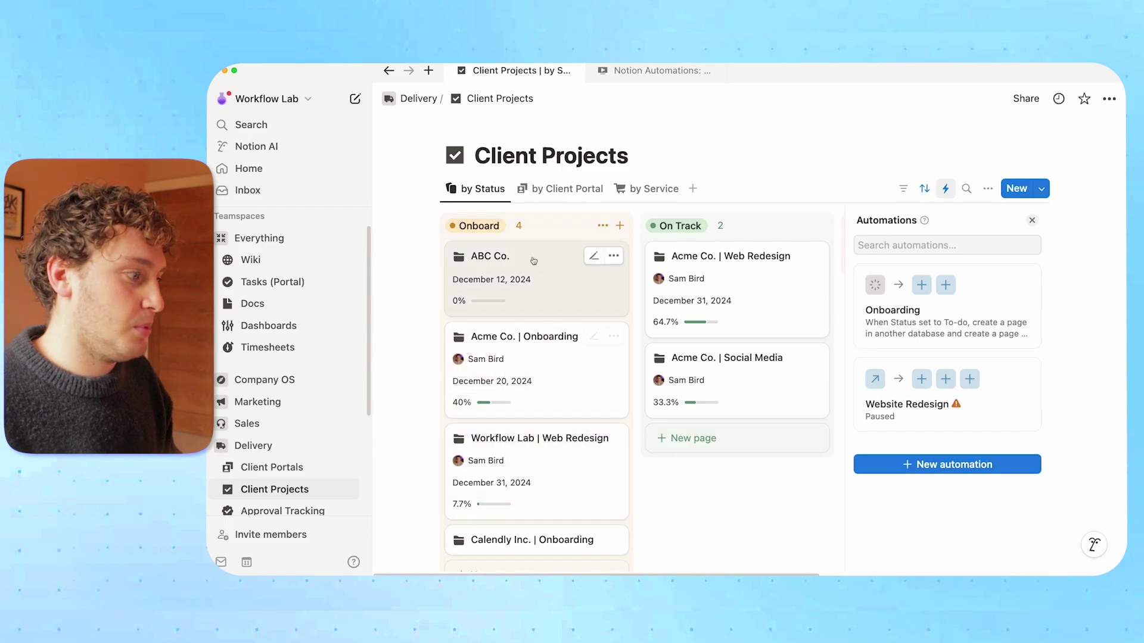
Step: Show the ABC Co. project's Team properties and link the project to the Acme Co. client portal
{"action": "left_click", "coordinate": [544, 275]}
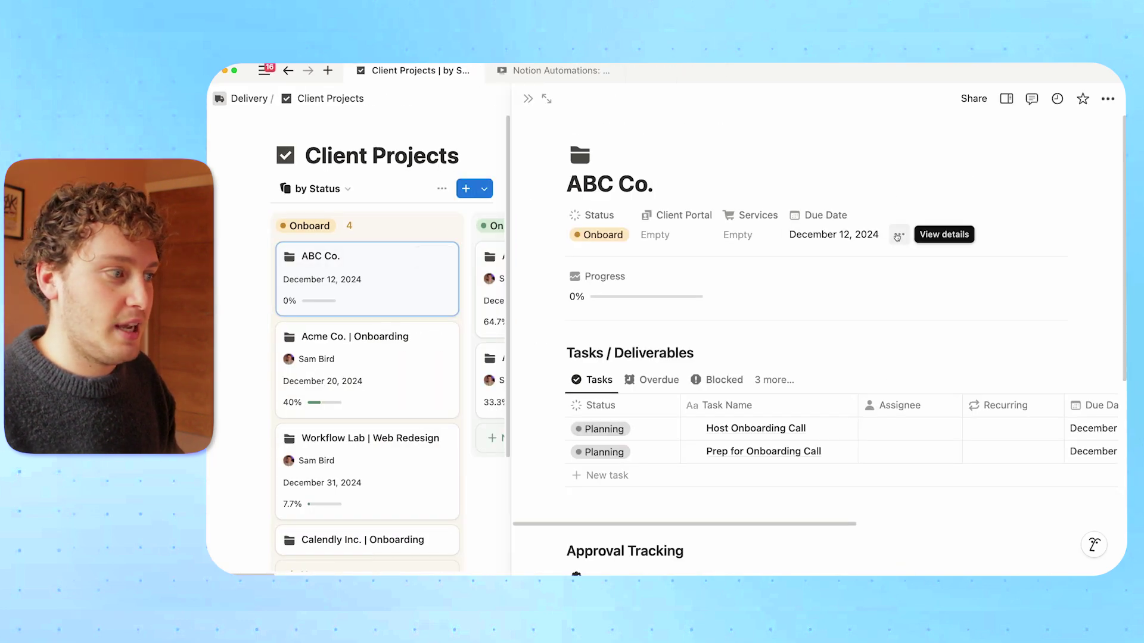
{"action": "left_click", "coordinate": [899, 234]}
{"action": "left_click", "coordinate": [968, 139]}
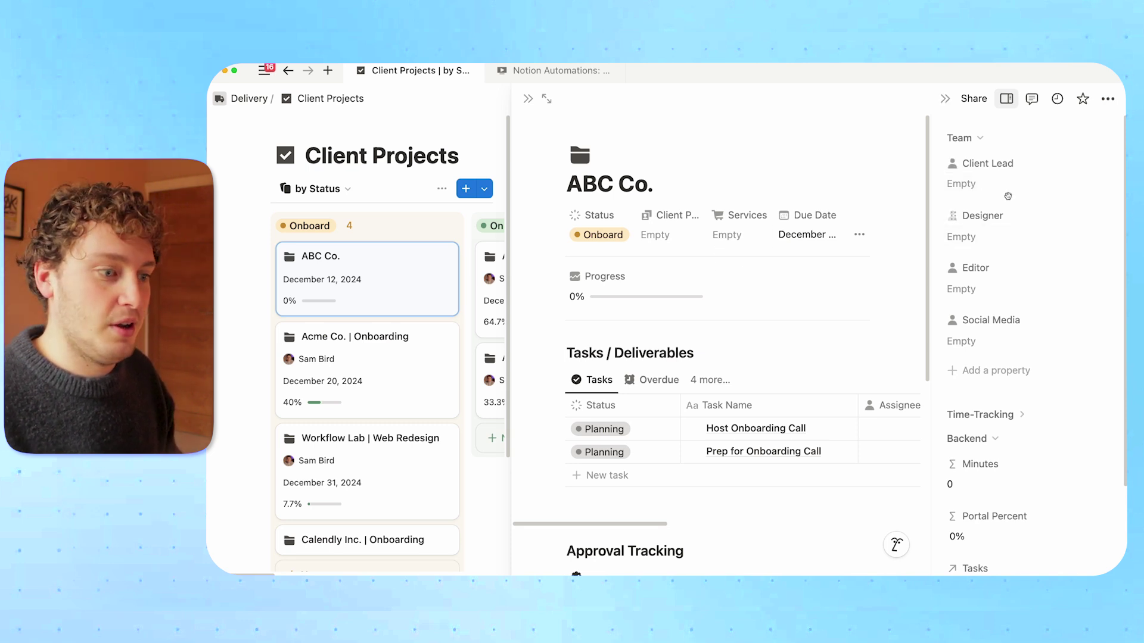
{"action": "left_click", "coordinate": [661, 235]}
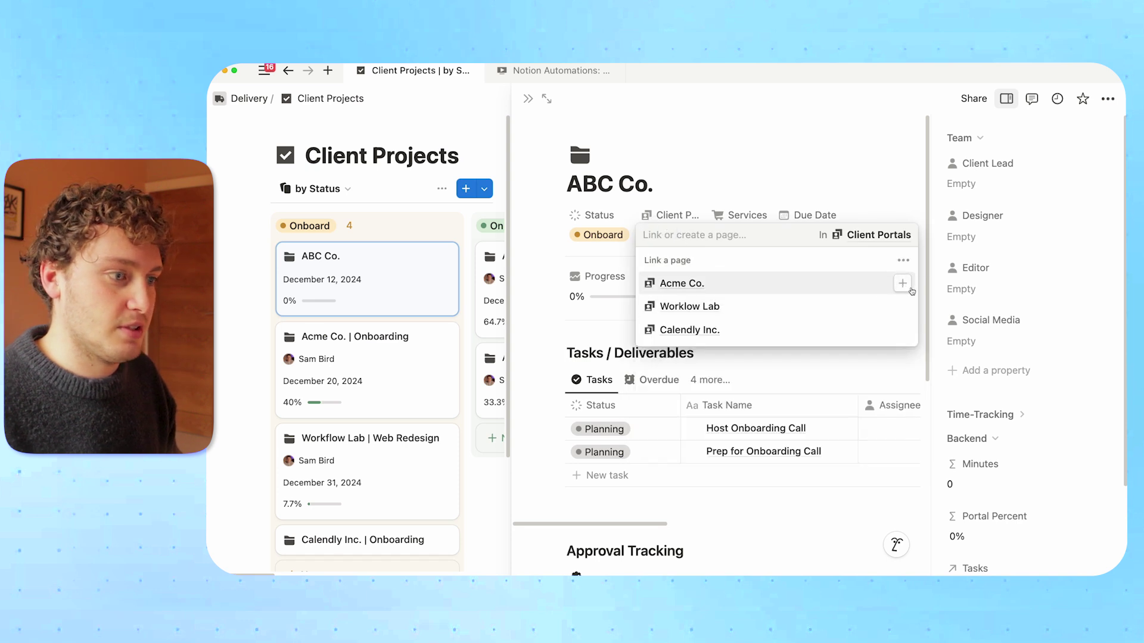
{"action": "left_click", "coordinate": [902, 284]}
{"action": "left_click", "coordinate": [860, 177]}
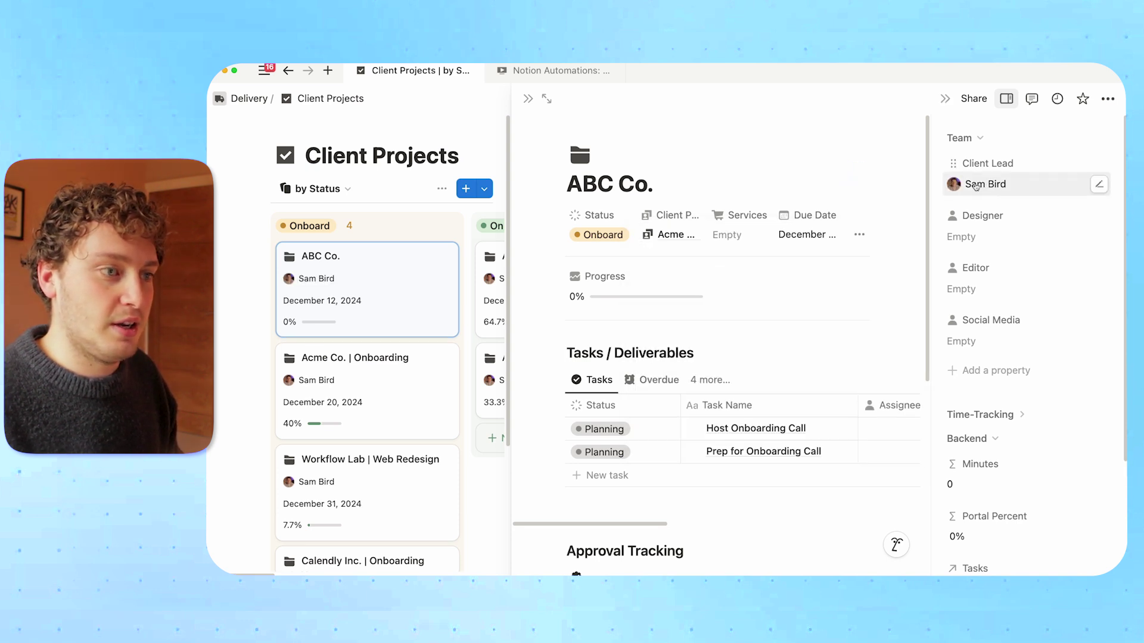
{"action": "left_click", "coordinate": [527, 98]}
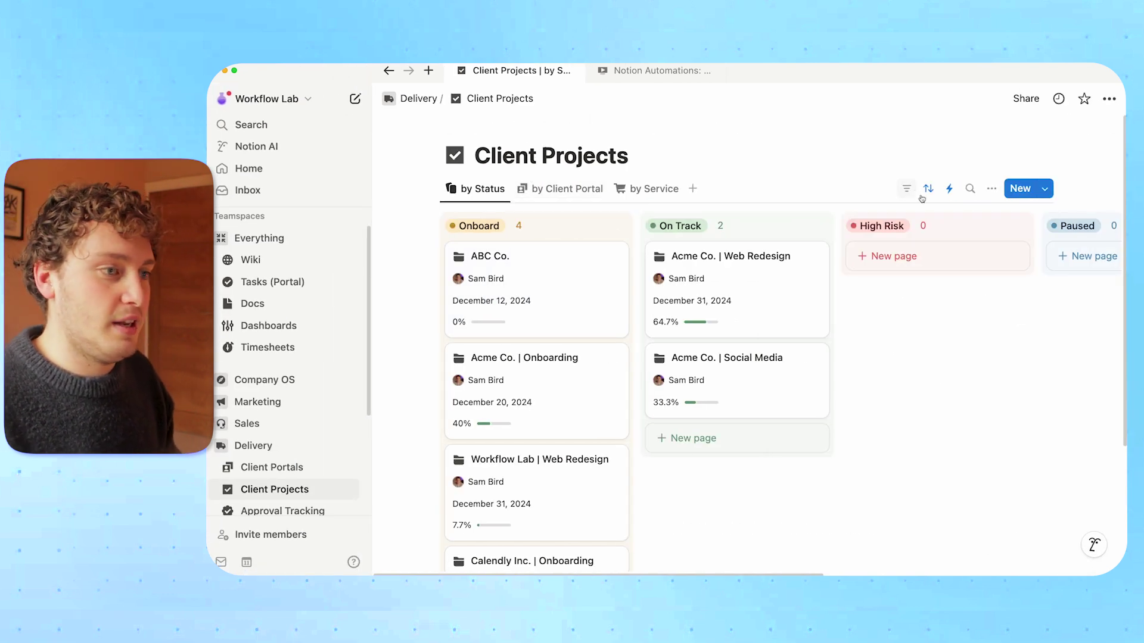
Step: Reopen the Onboarding automation and recheck how the Prep for Onboarding Call task's Assignee is set
{"action": "left_click", "coordinate": [950, 189]}
{"action": "left_click", "coordinate": [1025, 278]}
{"action": "left_click", "coordinate": [1001, 328]}
{"action": "scroll", "coordinate": [685, 331], "scroll_direction": "down", "scroll_amount": 3}
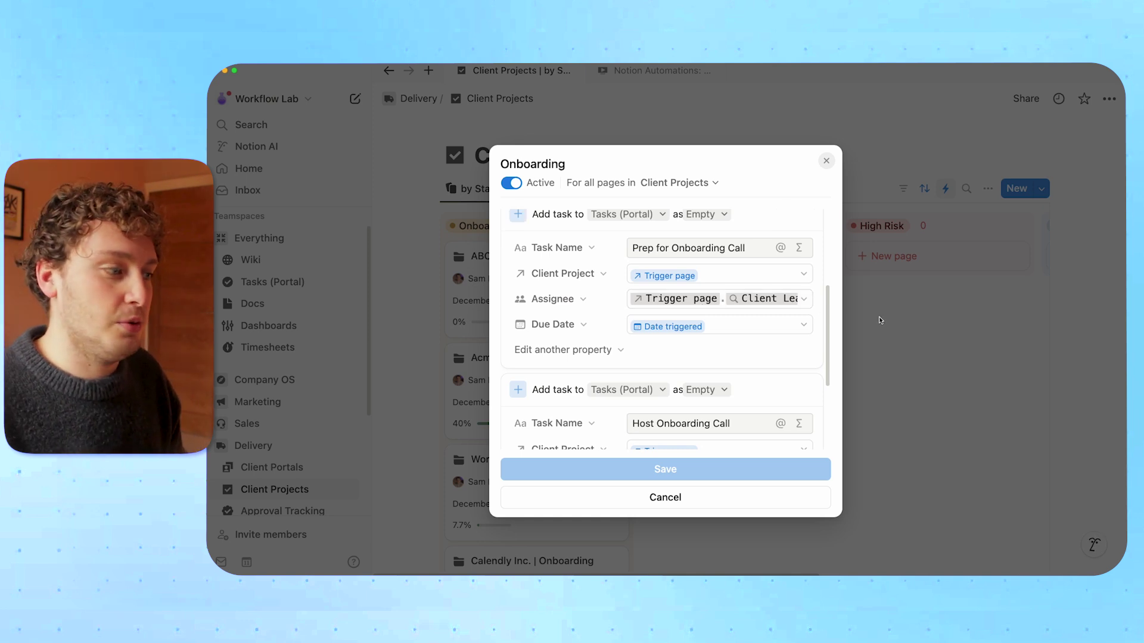
{"action": "key", "text": "Escape"}
Step: Collapse the Backend properties in the ABC Co. project's details and assign a team member as Designer
{"action": "left_click", "coordinate": [575, 291]}
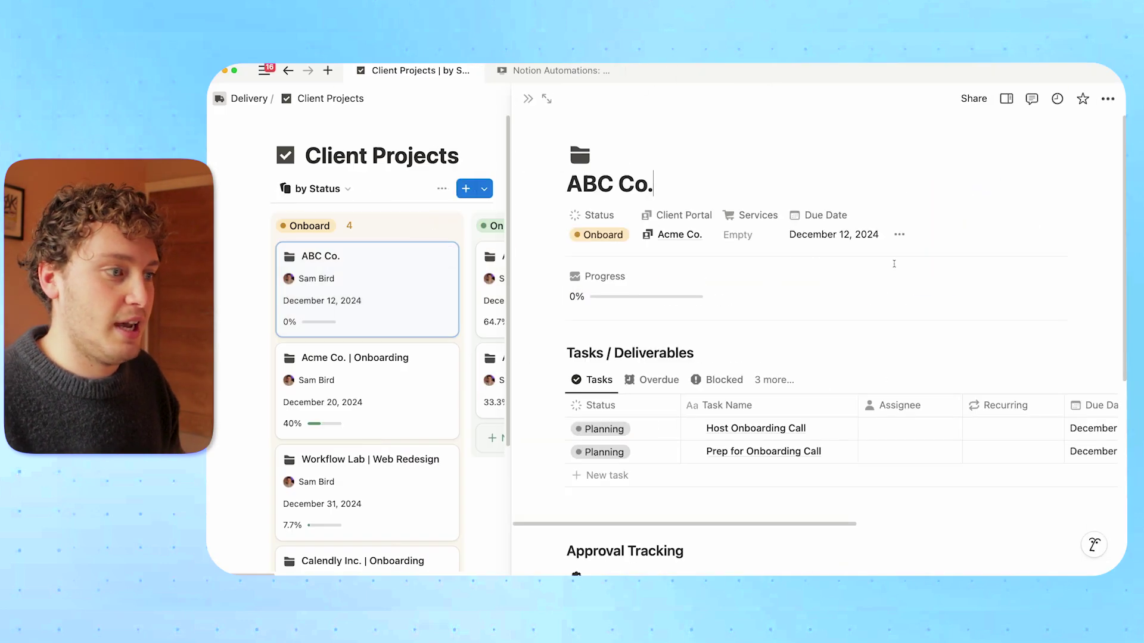
{"action": "left_click", "coordinate": [1006, 98]}
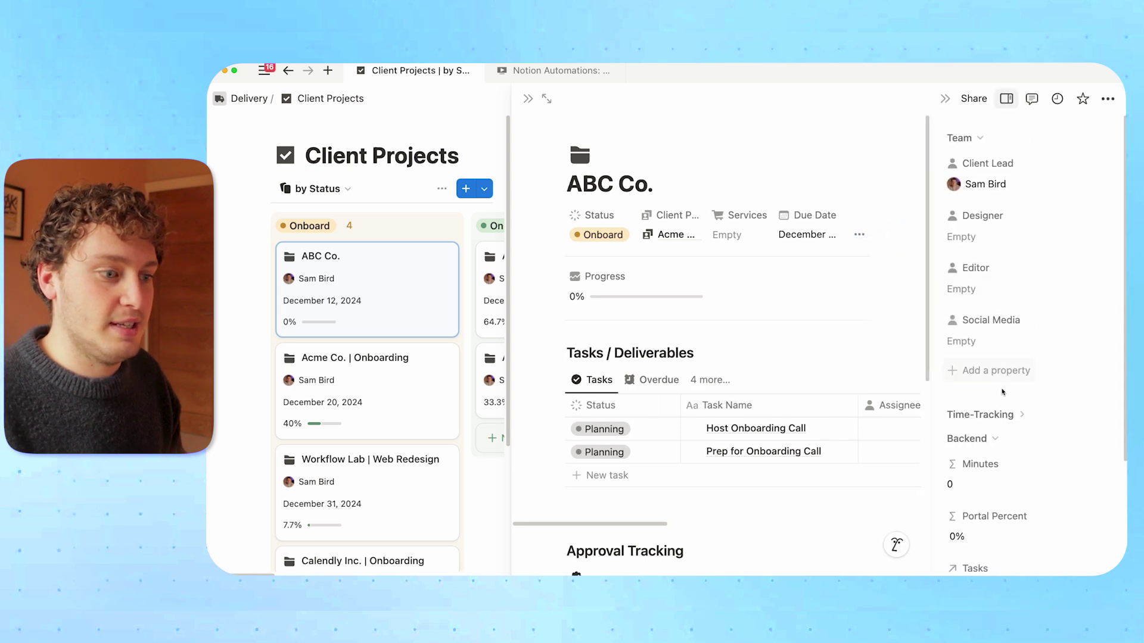
{"action": "left_click", "coordinate": [994, 439]}
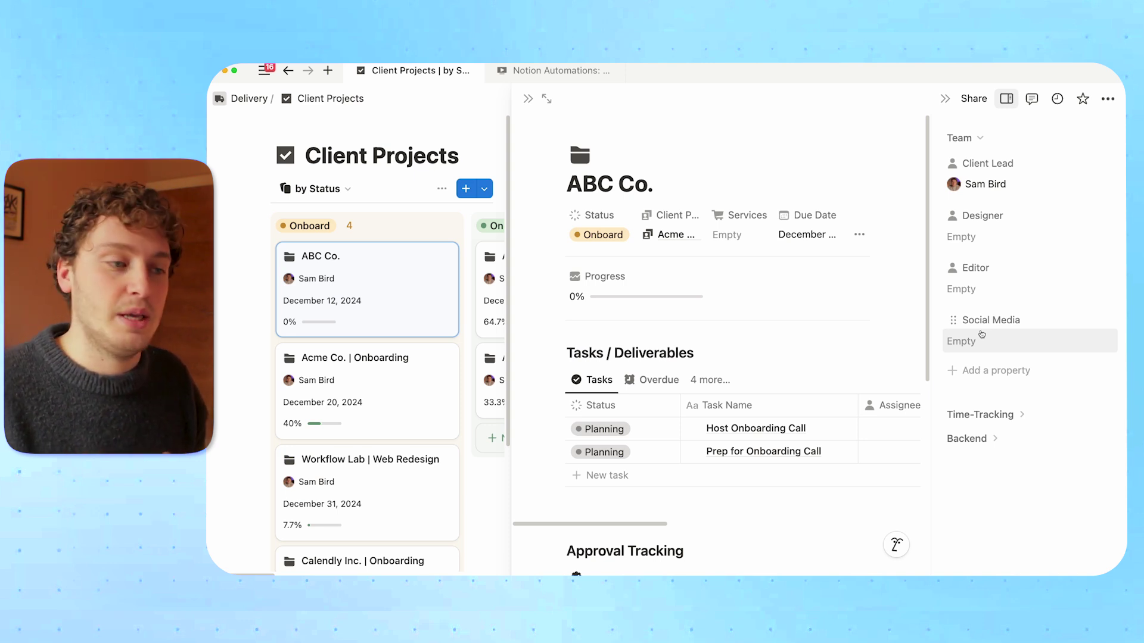
{"action": "left_click", "coordinate": [982, 238]}
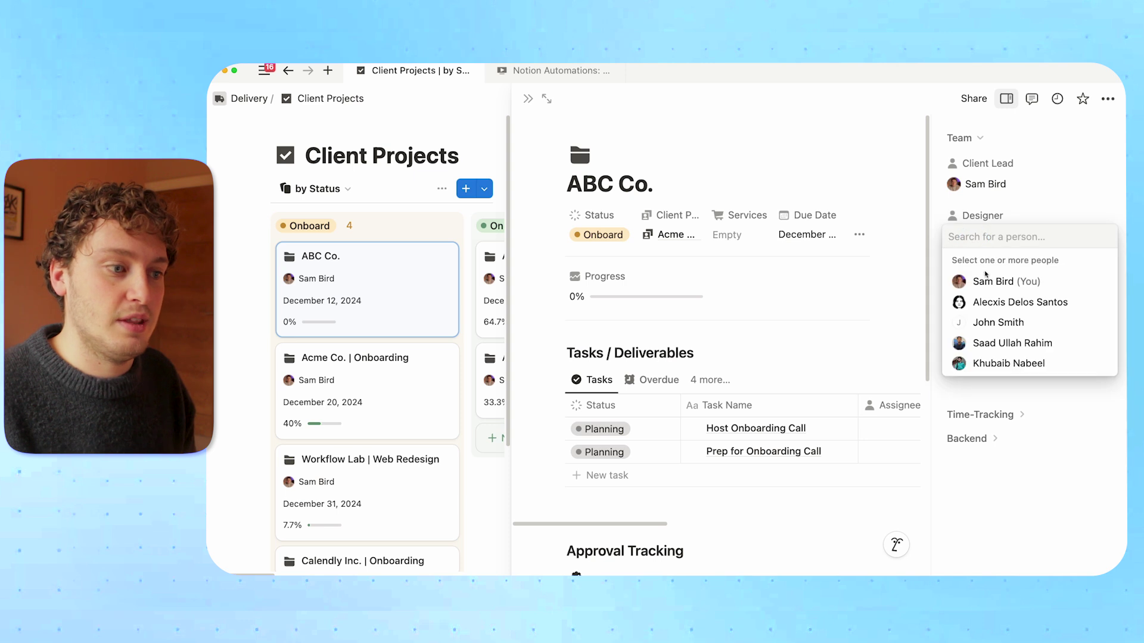
{"action": "left_click", "coordinate": [998, 323]}
{"action": "left_click", "coordinate": [1052, 215]}
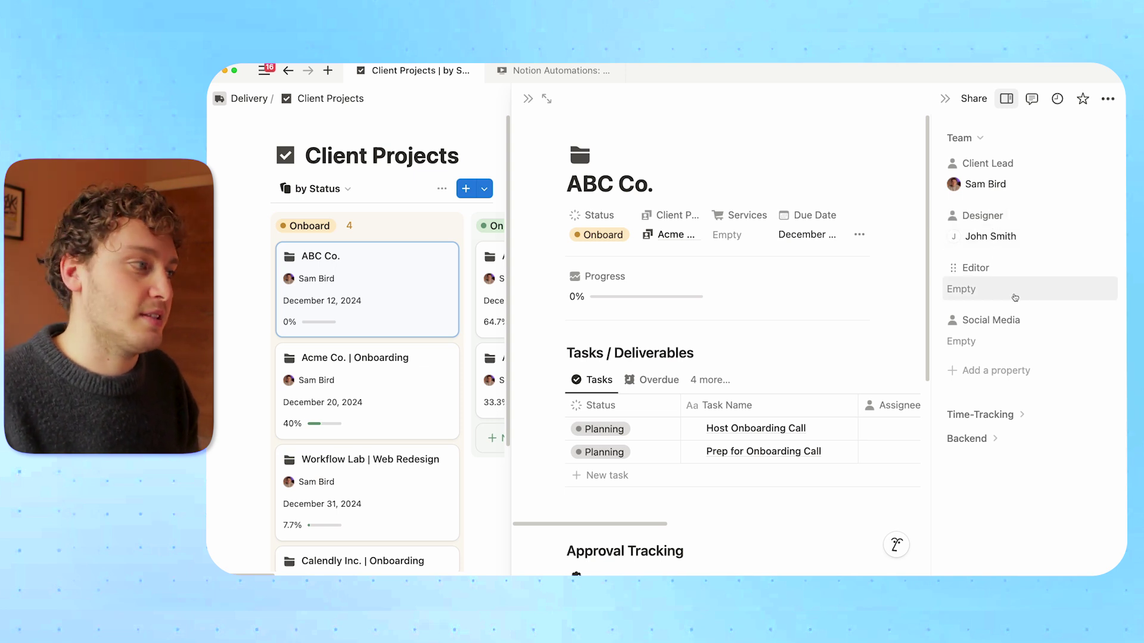
{"action": "left_click", "coordinate": [529, 100]}
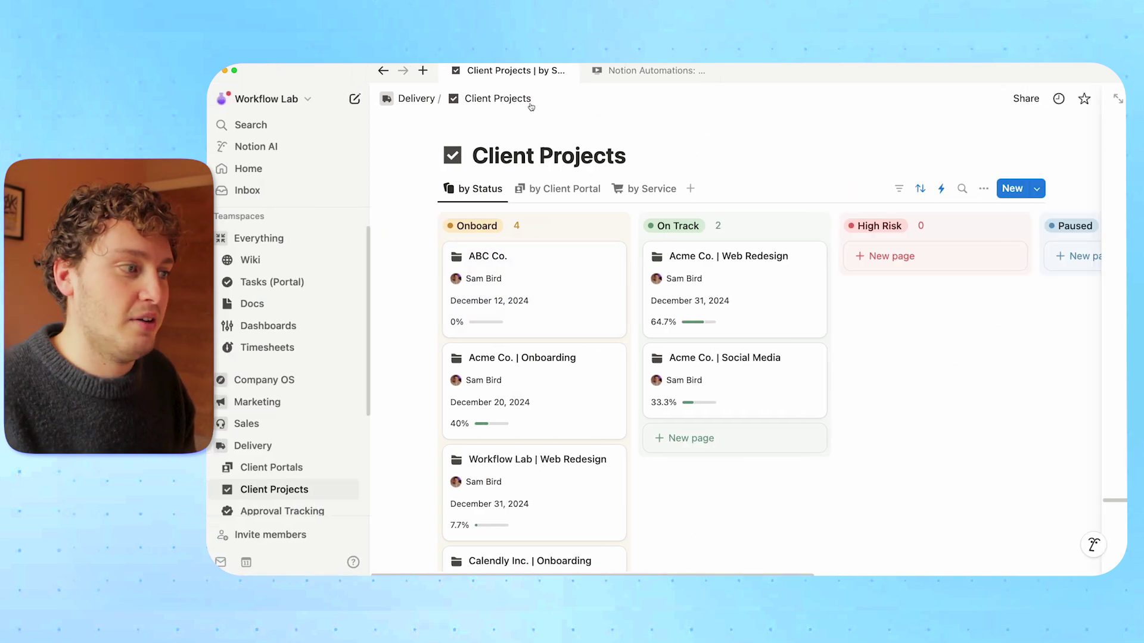
Step: Reopen the Onboarding automation and examine the Due Date options of the Prep for Onboarding Call task
{"action": "left_click", "coordinate": [946, 189]}
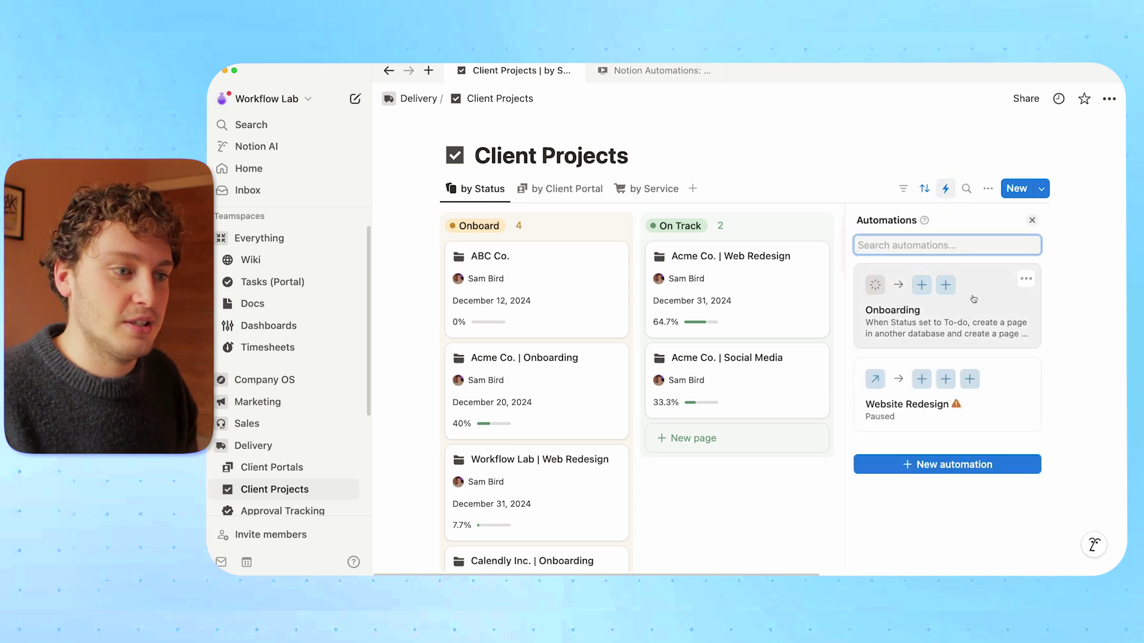
{"action": "left_click", "coordinate": [1024, 281]}
{"action": "left_click", "coordinate": [989, 325]}
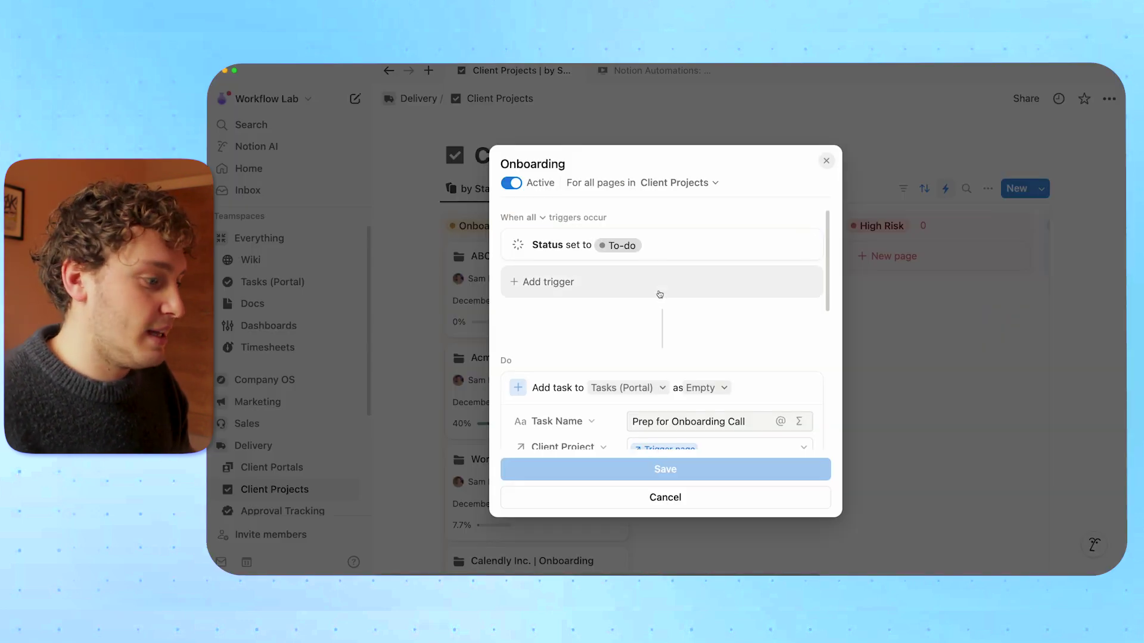
{"action": "scroll", "coordinate": [693, 286], "scroll_direction": "down", "scroll_amount": 3}
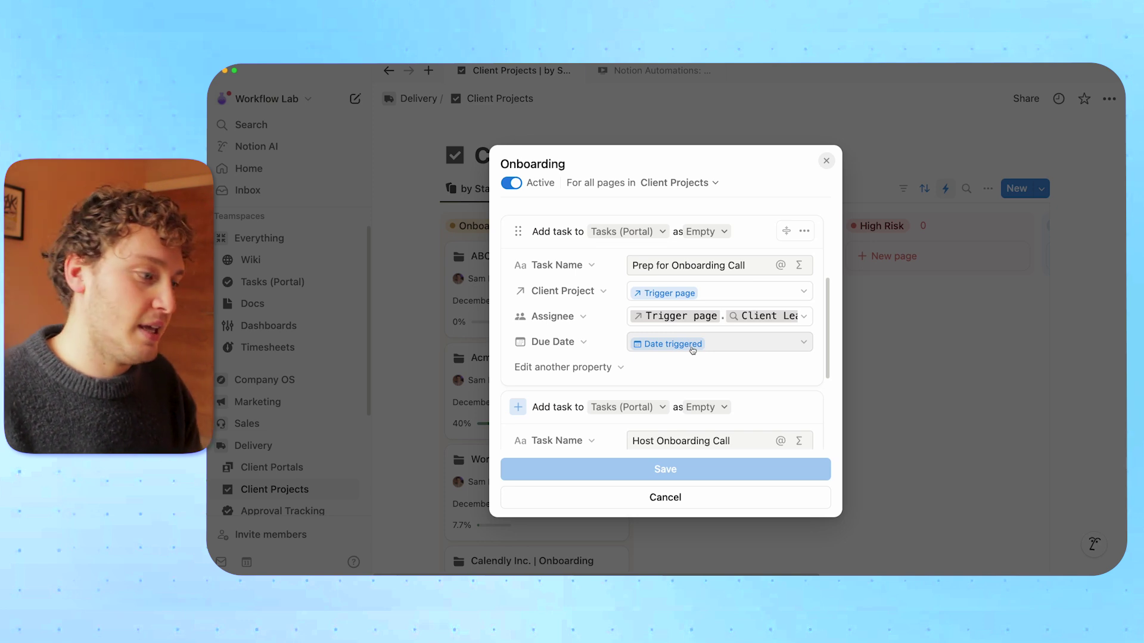
{"action": "left_click", "coordinate": [738, 343]}
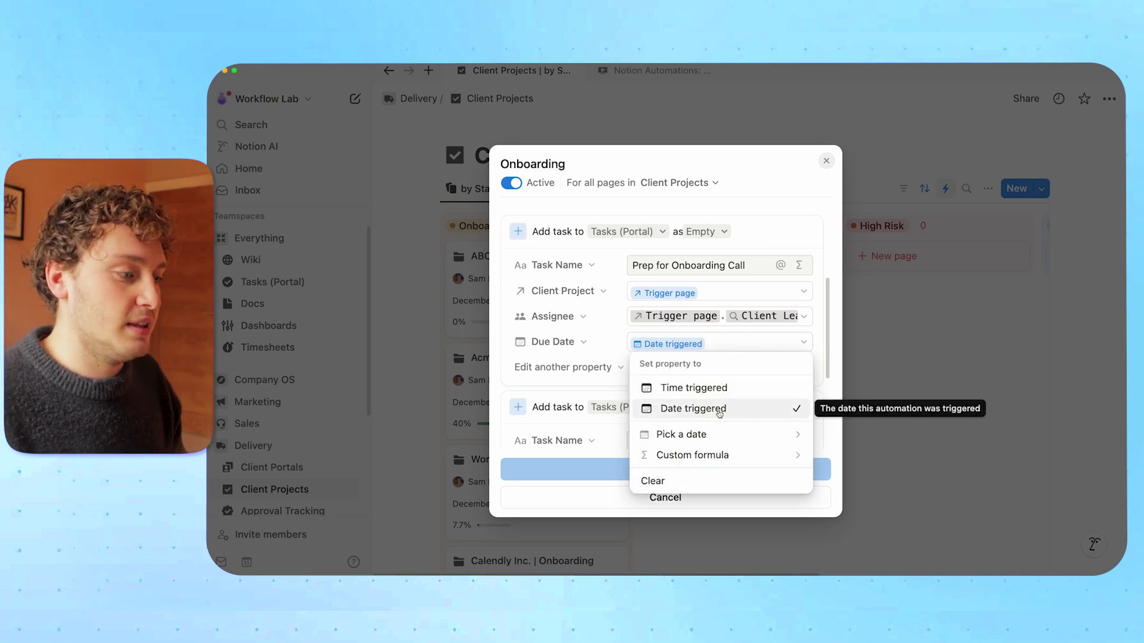
{"action": "left_click", "coordinate": [609, 355]}
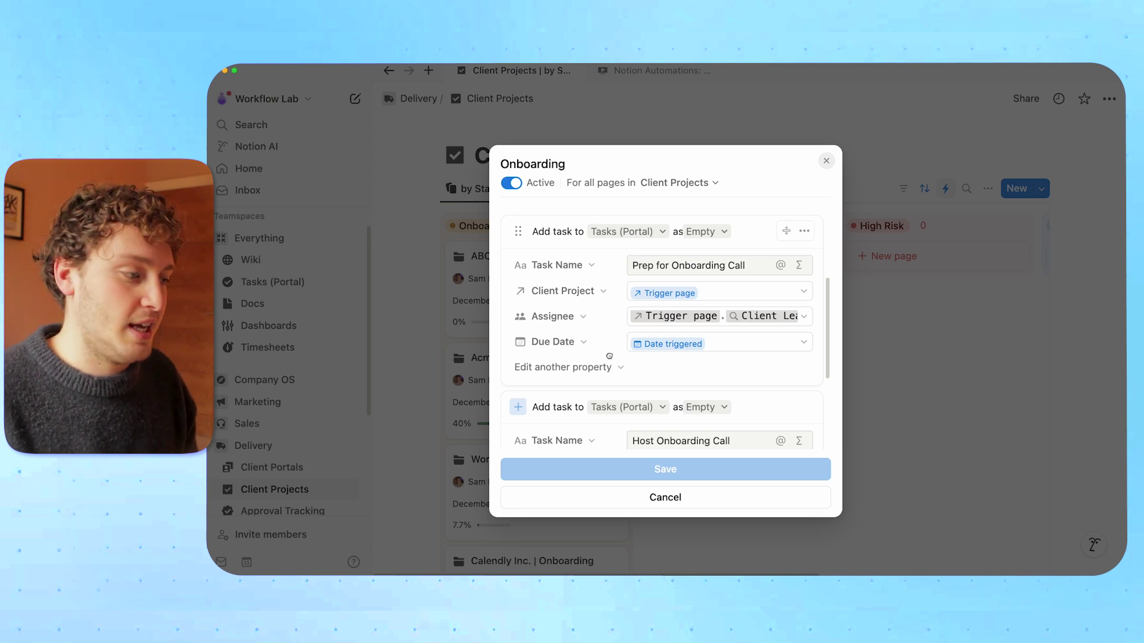
Step: Set the Host Onboarding Call task's Due Date to the custom formula dateAdd(Date triggered, 2, "days") and save the Onboarding automation
{"action": "scroll", "coordinate": [613, 342], "scroll_direction": "down", "scroll_amount": 5}
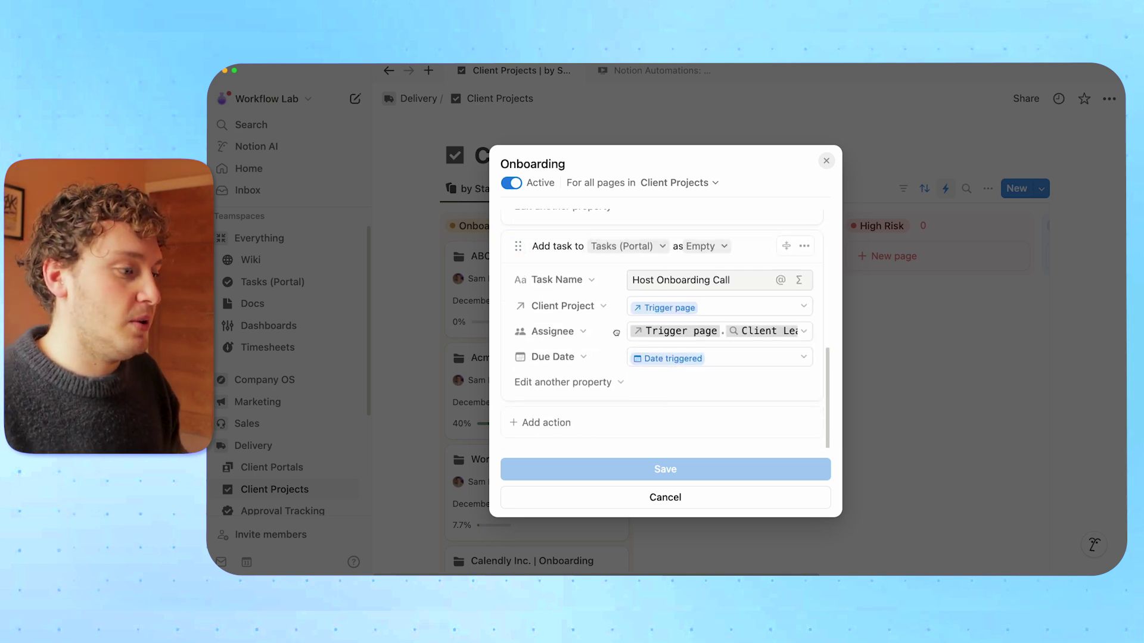
{"action": "left_click", "coordinate": [738, 363]}
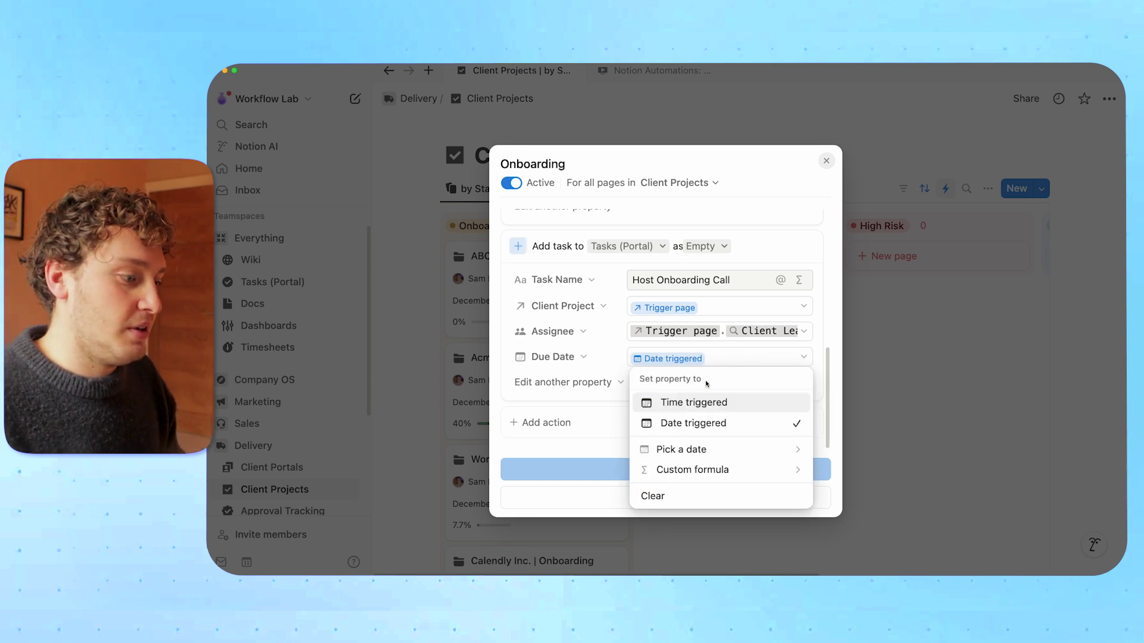
{"action": "left_click", "coordinate": [713, 471]}
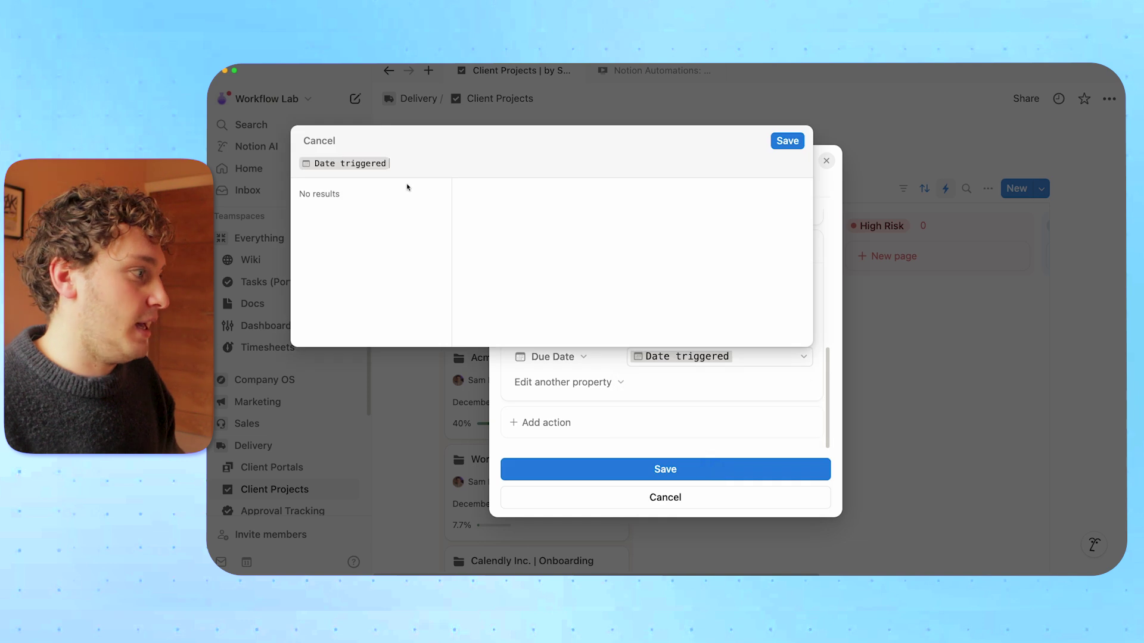
{"action": "left_click", "coordinate": [305, 170]}
{"action": "type", "text": "dateAdd"}
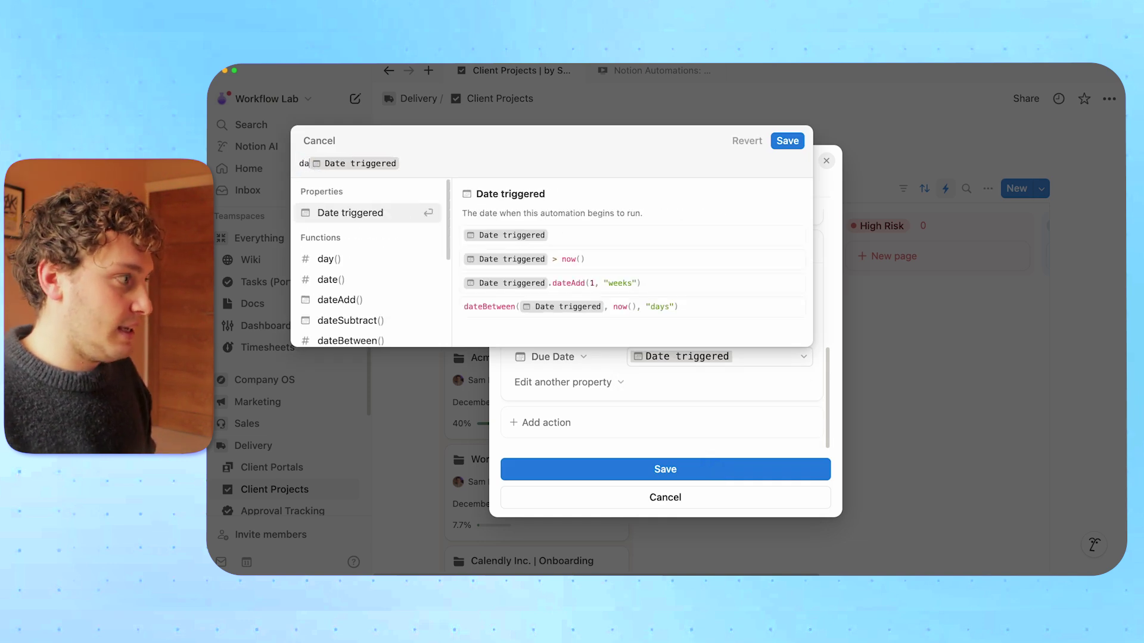
{"action": "type", "text": "( Date triggered "}
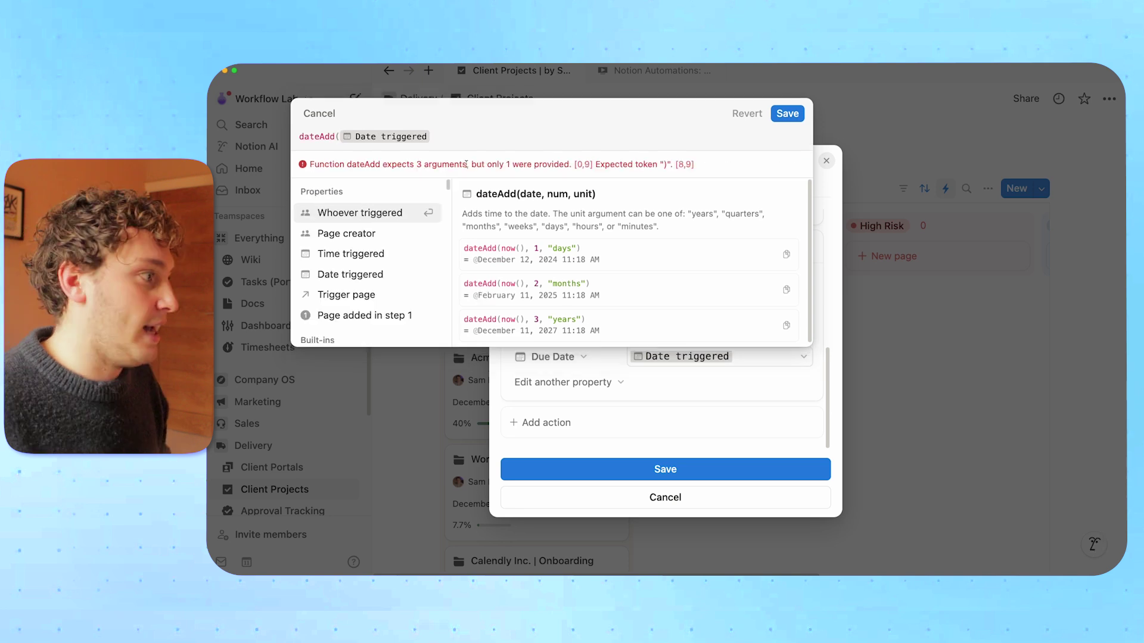
{"action": "type", "text": ","}
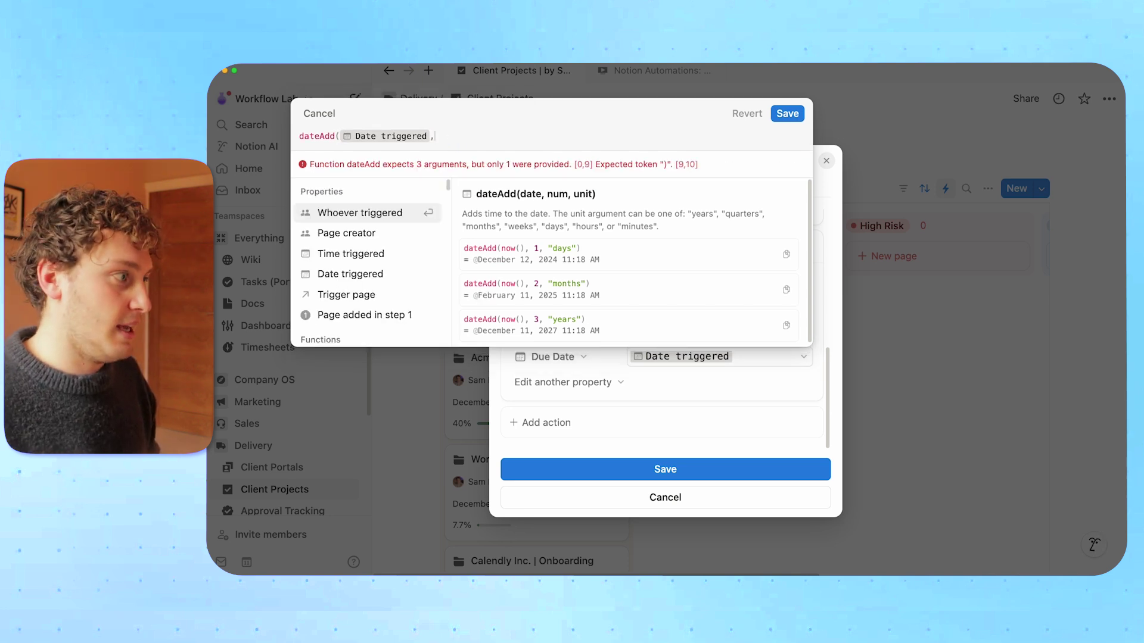
{"action": "type", "text": " 2, \"days"}
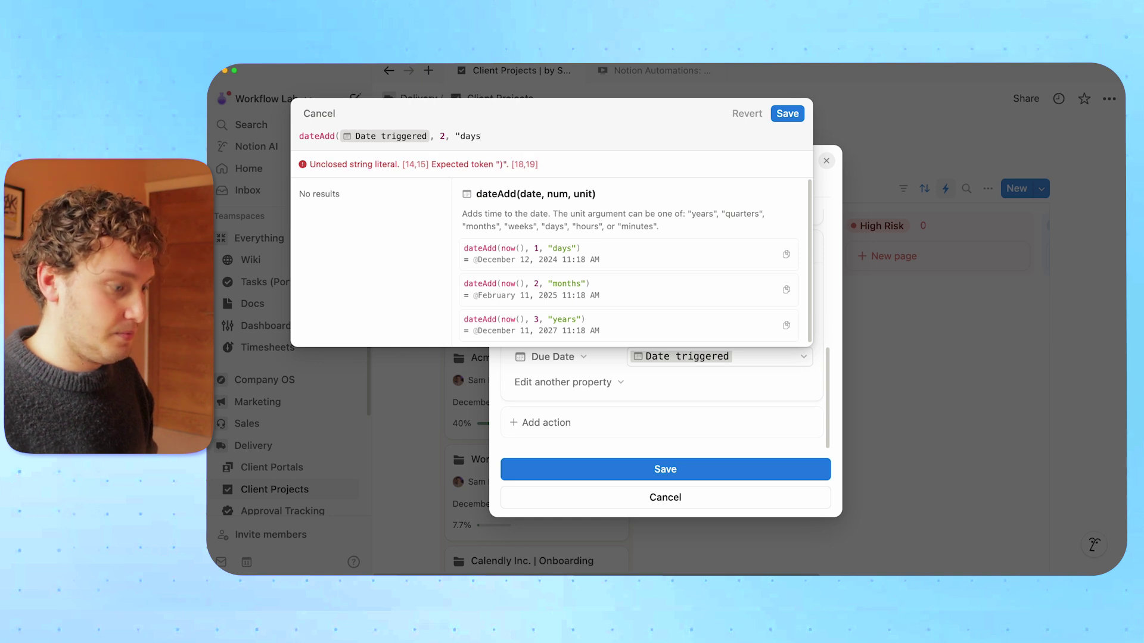
{"action": "type", "text": "\")"}
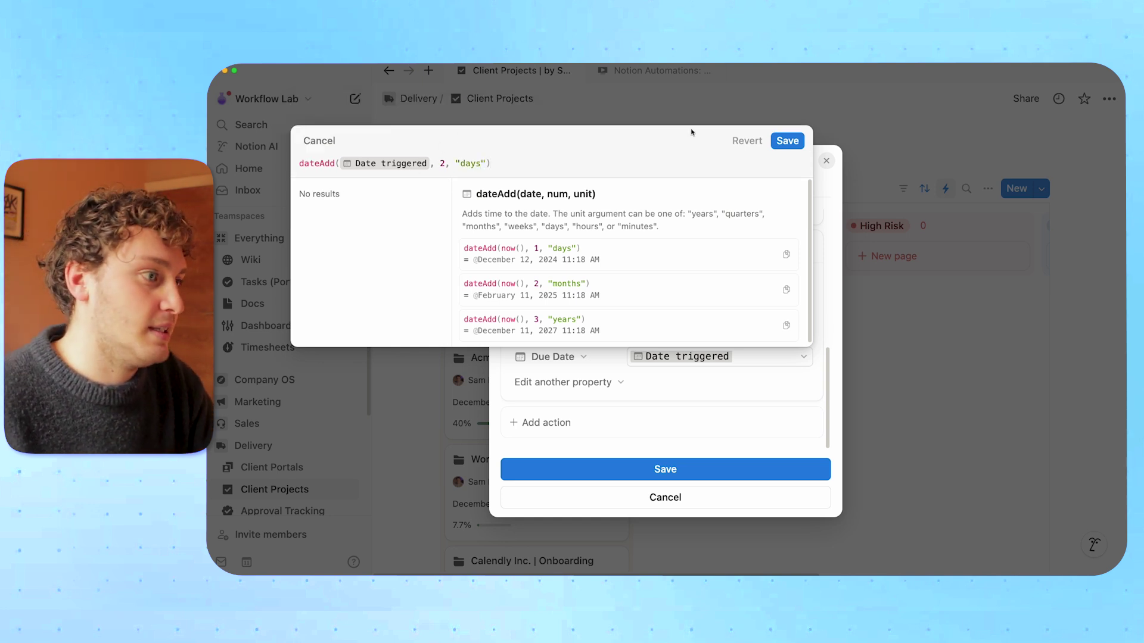
{"action": "left_click", "coordinate": [787, 140]}
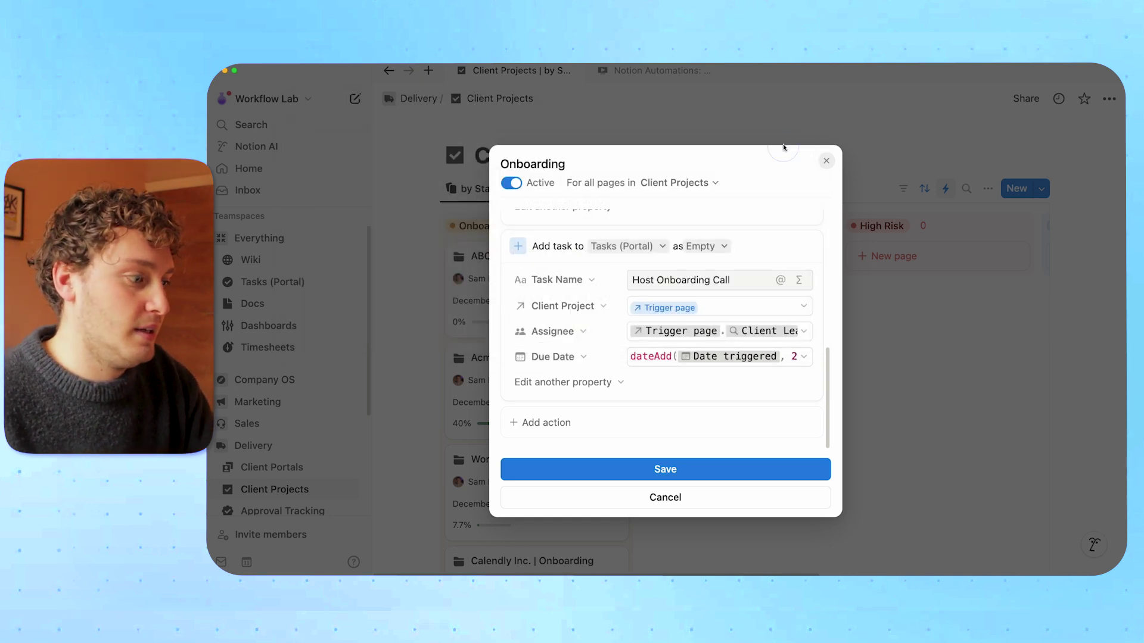
{"action": "left_click", "coordinate": [686, 470]}
{"action": "left_click", "coordinate": [812, 189]}
Step: Add a new project named TEST to the Onboard group of the Client Projects board
{"action": "scroll", "coordinate": [802, 258], "scroll_direction": "down", "scroll_amount": 3}
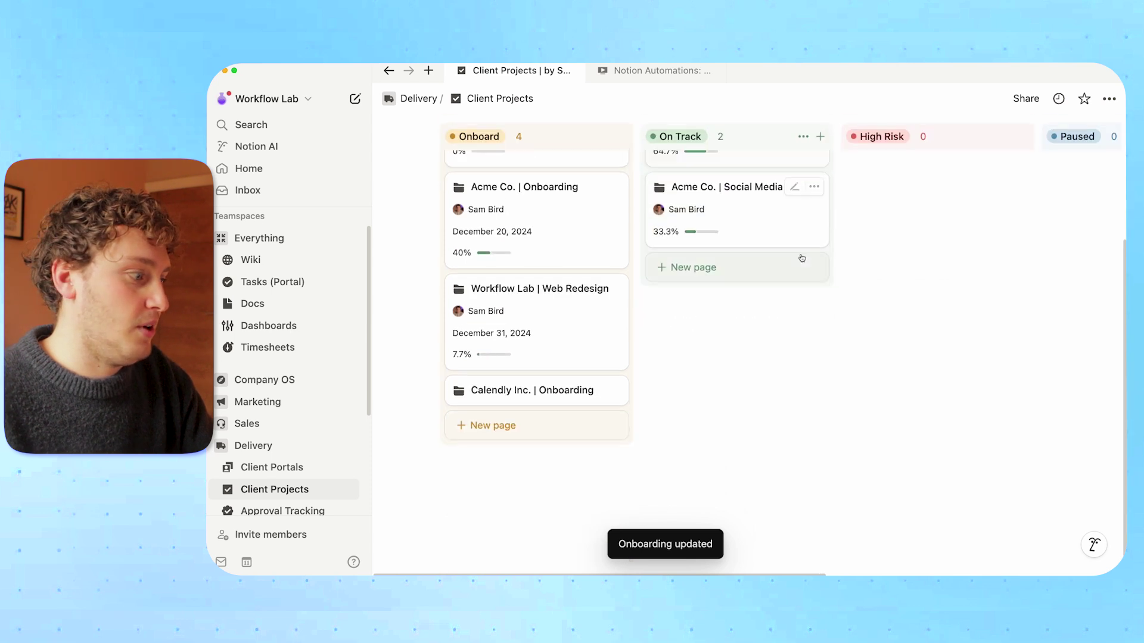
{"action": "left_click", "coordinate": [492, 425]}
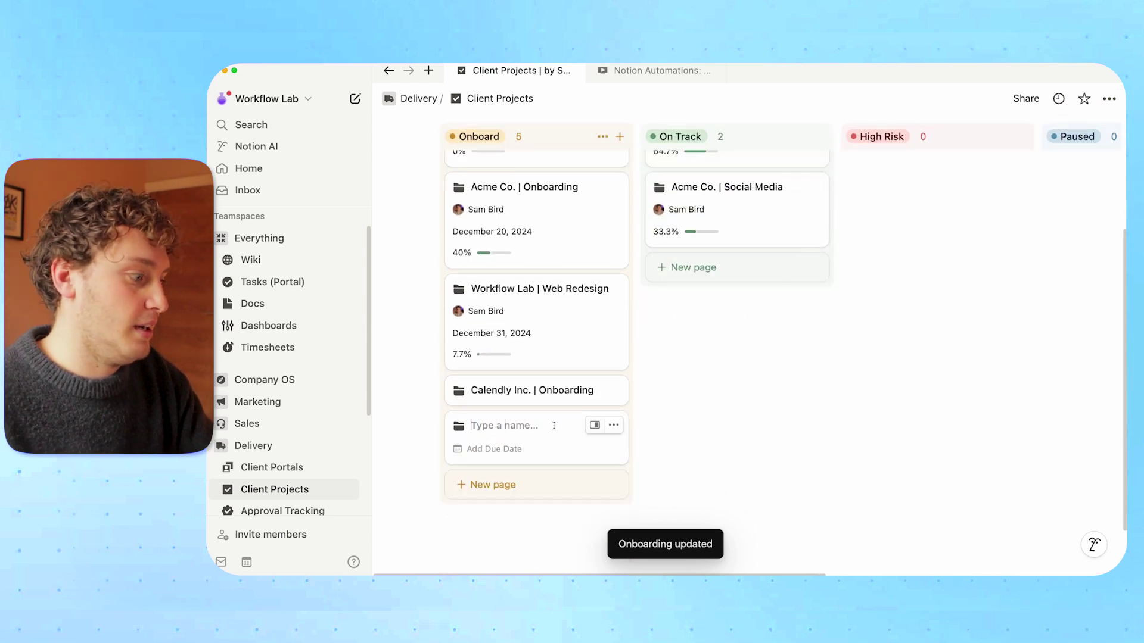
{"action": "type", "text": "TEST"}
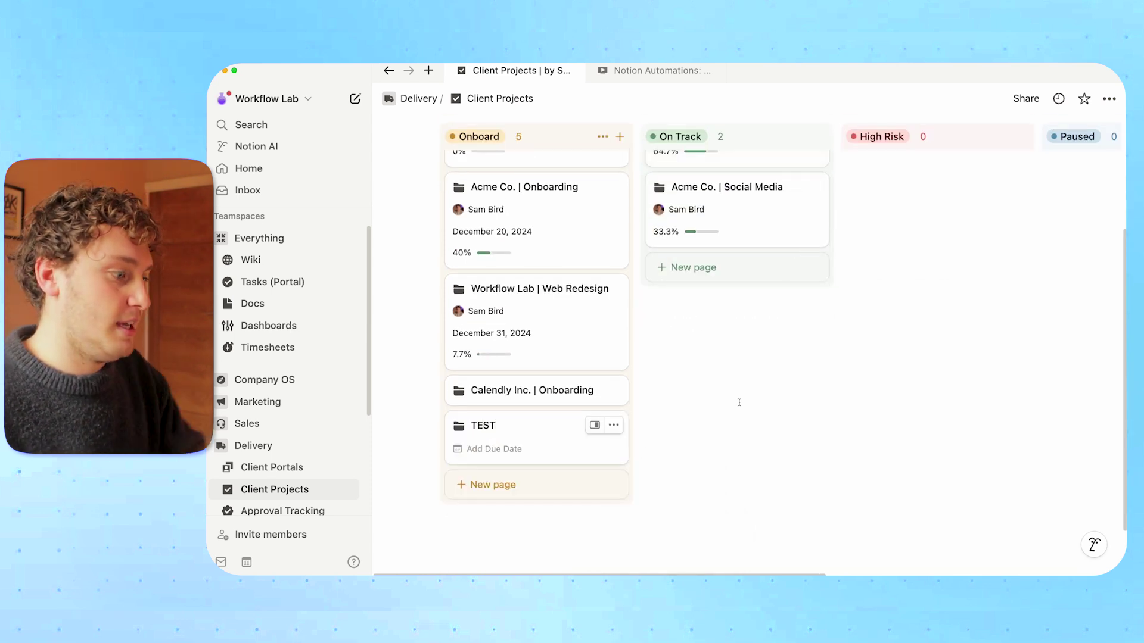
Step: Open the TEST project and check the due dates of its automatically created onboarding tasks
{"action": "left_click", "coordinate": [575, 425]}
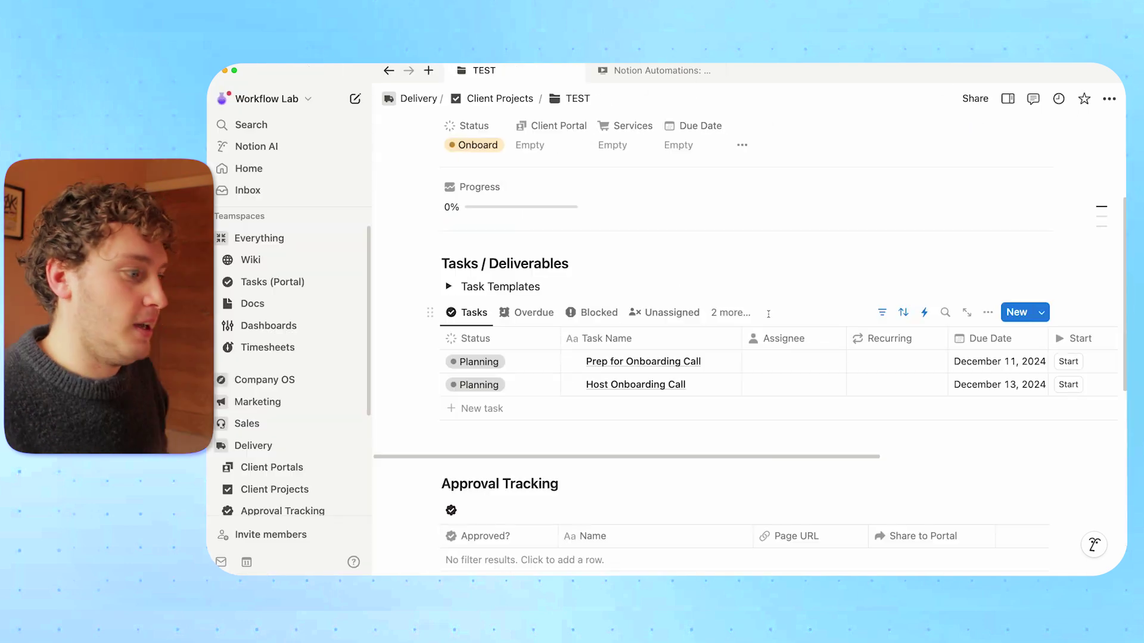
{"action": "scroll", "coordinate": [759, 304], "scroll_direction": "up", "scroll_amount": 1}
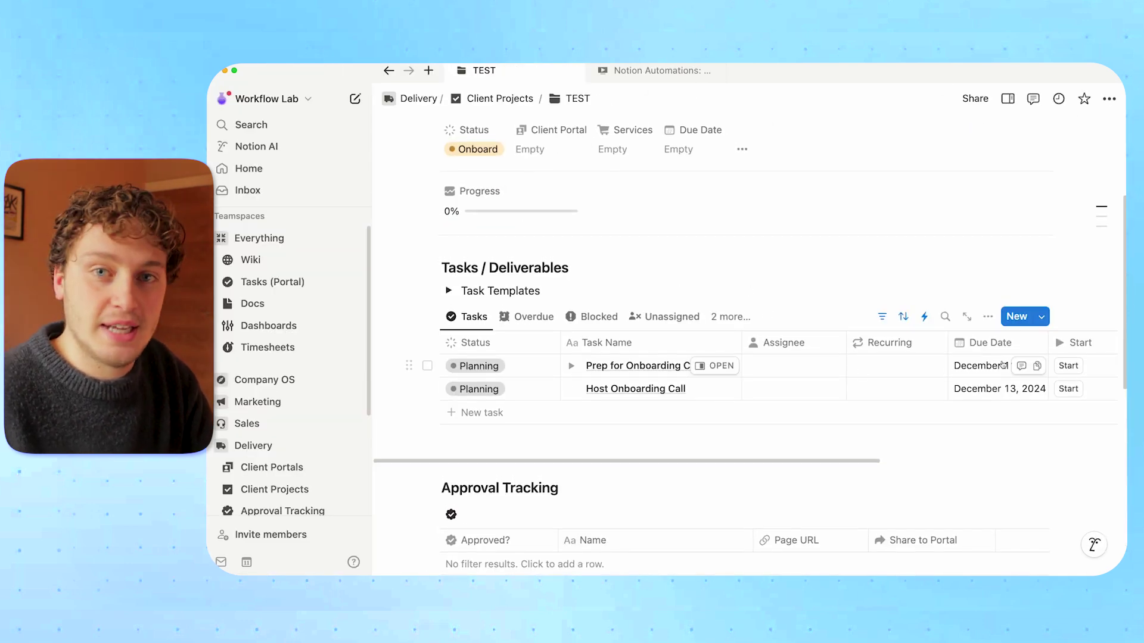
{"action": "scroll", "coordinate": [777, 287], "scroll_direction": "down", "scroll_amount": 1}
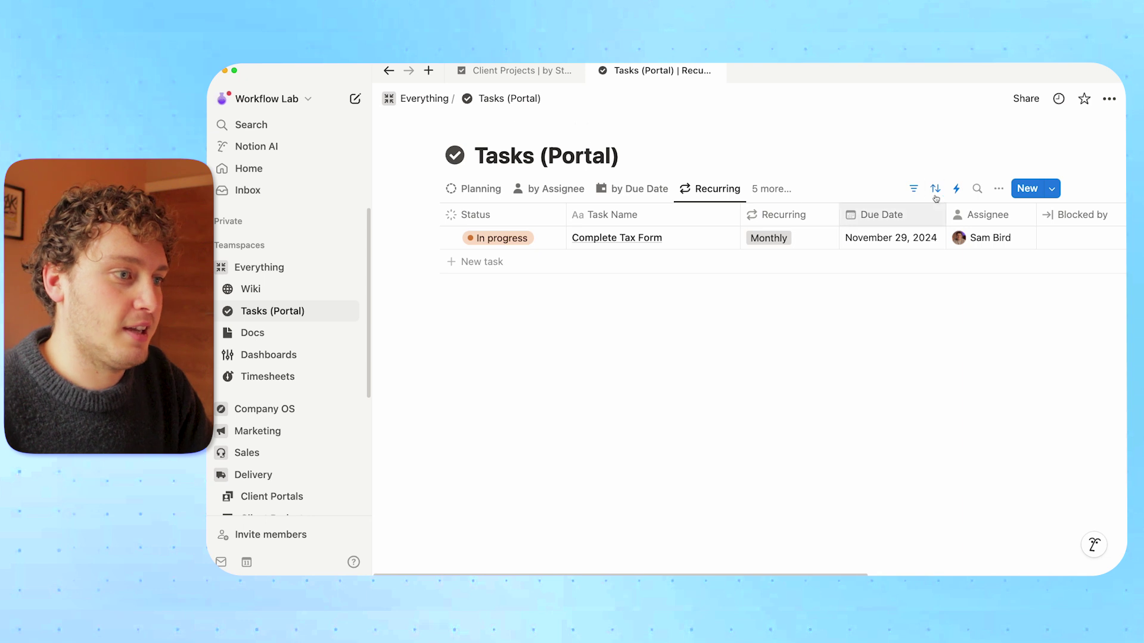
Step: Find the Recurring Tasks automation of the Tasks (Portal) database and open it for editing
{"action": "left_click", "coordinate": [953, 189]}
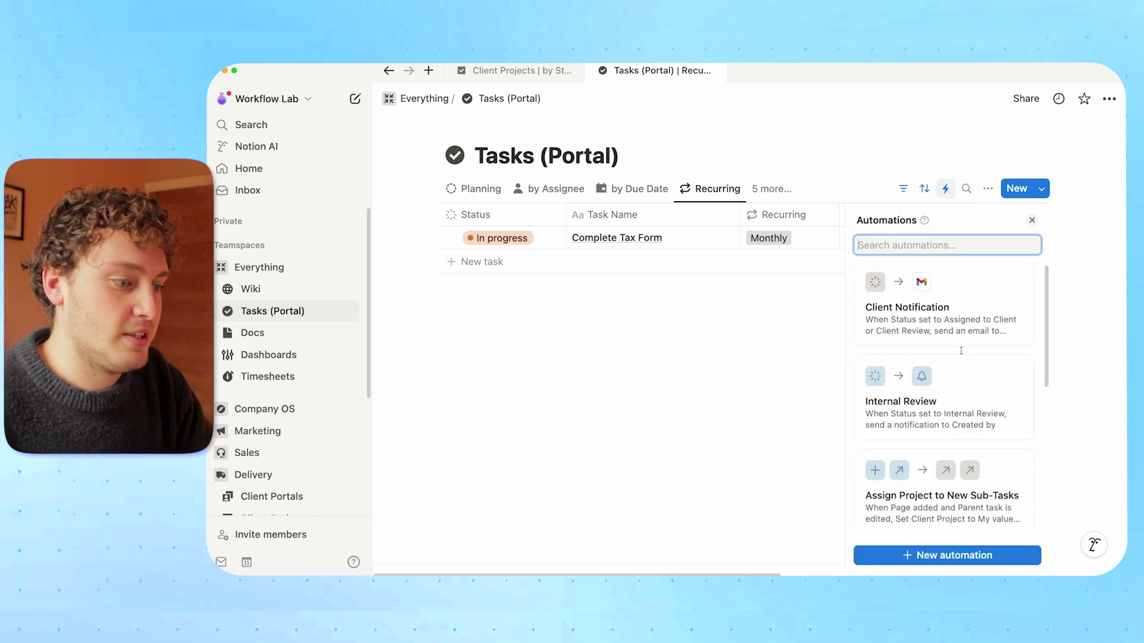
{"action": "scroll", "coordinate": [960, 353], "scroll_direction": "down", "scroll_amount": 5}
{"action": "scroll", "coordinate": [961, 353], "scroll_direction": "down", "scroll_amount": 1}
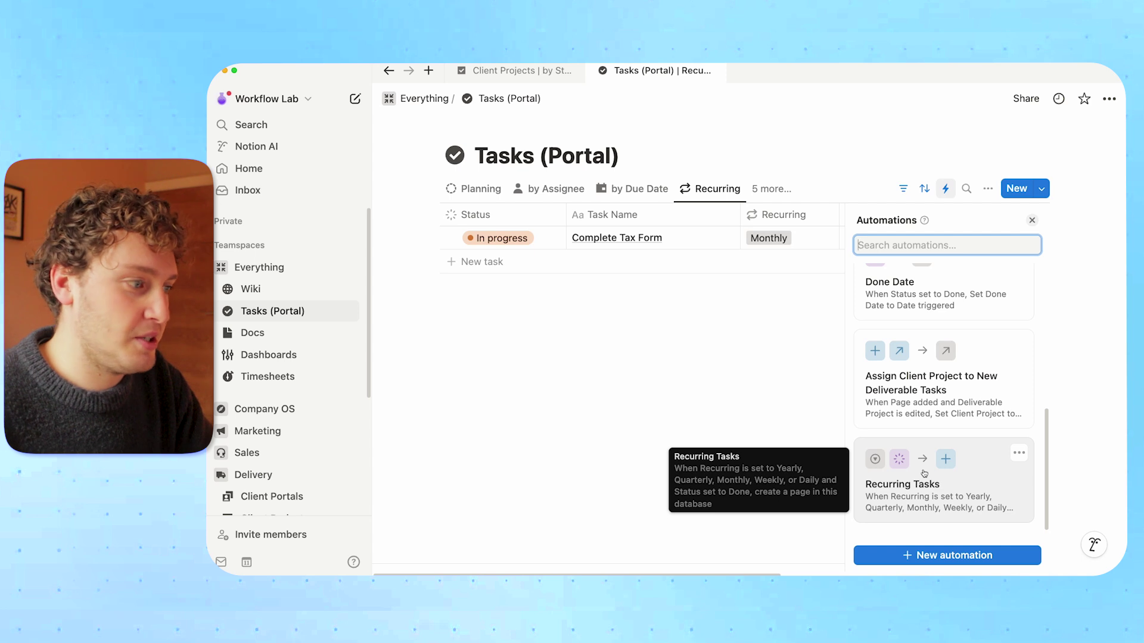
{"action": "left_click", "coordinate": [1019, 453]}
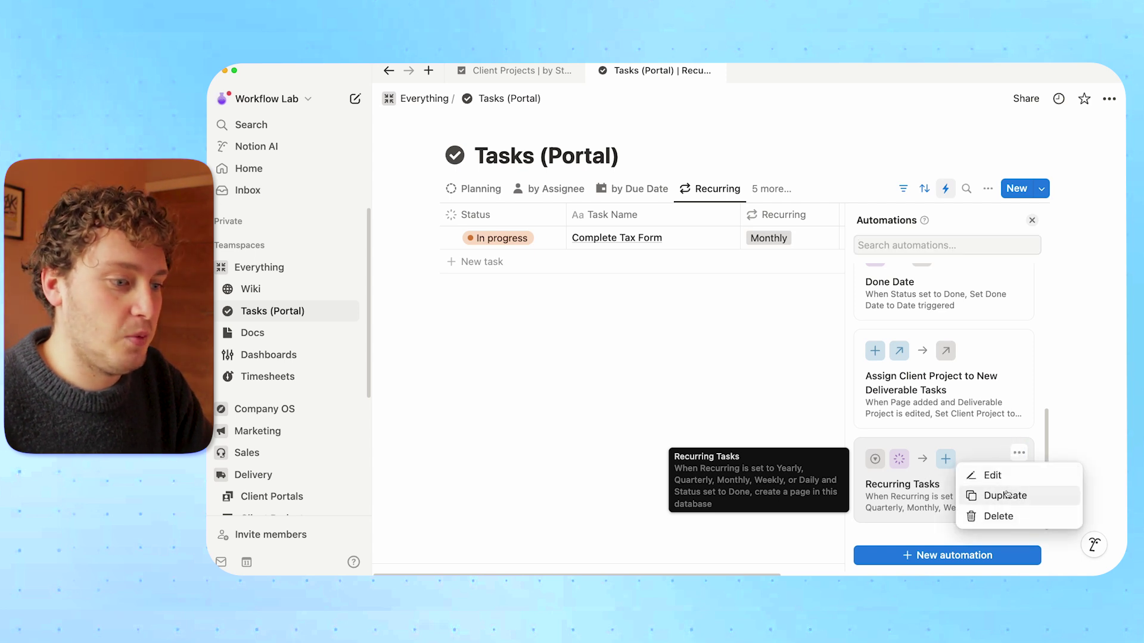
{"action": "left_click", "coordinate": [994, 476]}
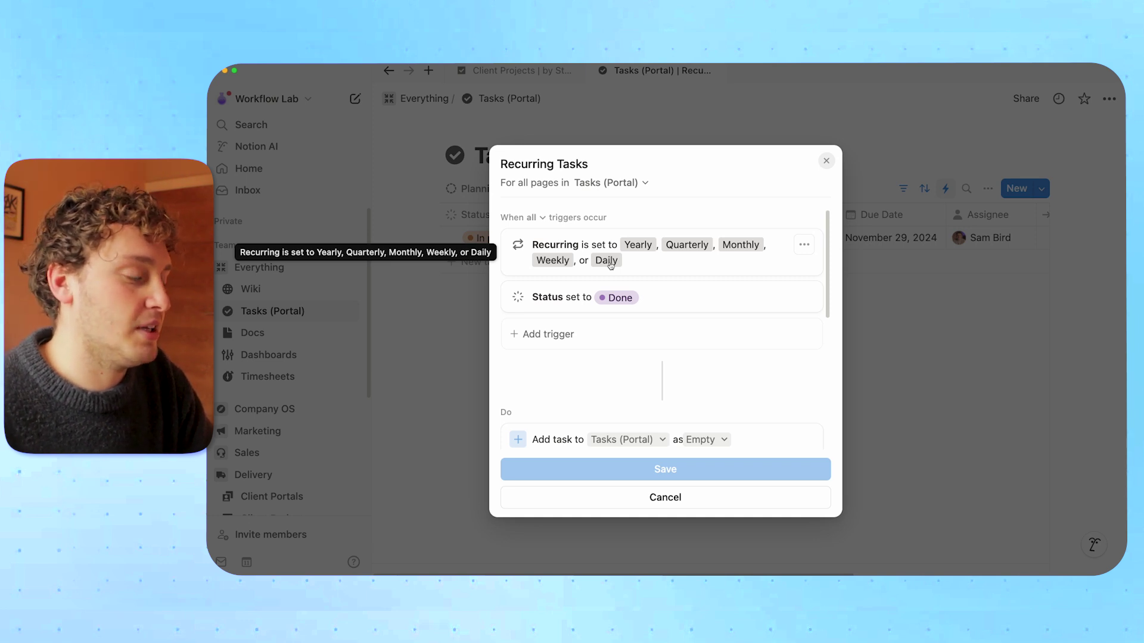
Step: Review the Recurring Tasks automation's triggers and the properties its Add task action copies from the trigger page
{"action": "scroll", "coordinate": [596, 280], "scroll_direction": "down", "scroll_amount": 1}
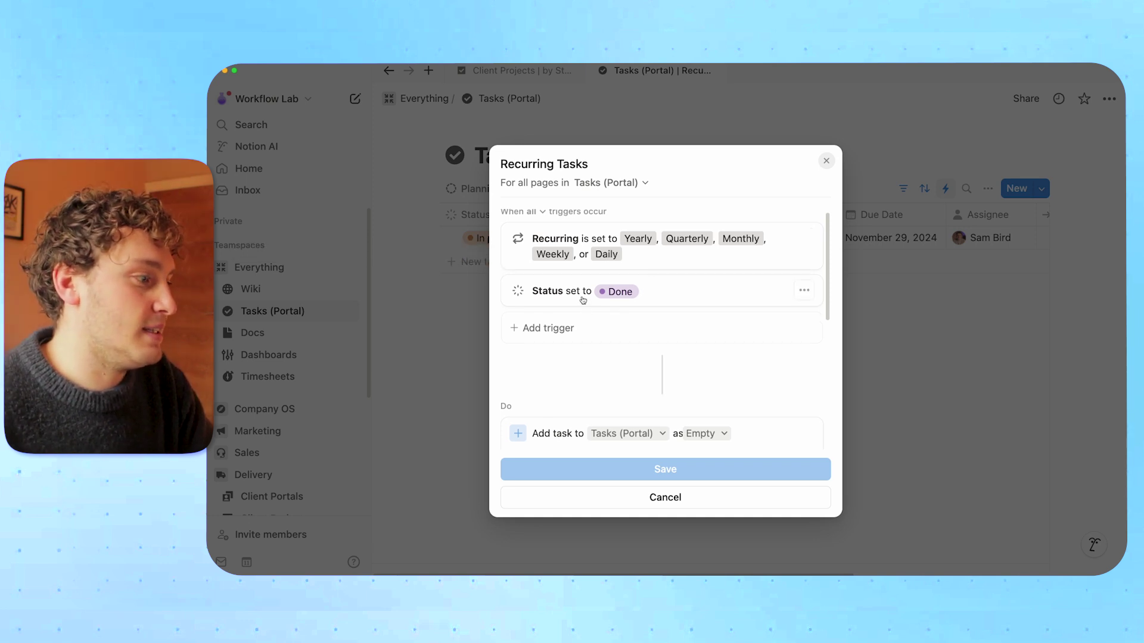
{"action": "scroll", "coordinate": [678, 298], "scroll_direction": "down", "scroll_amount": 8}
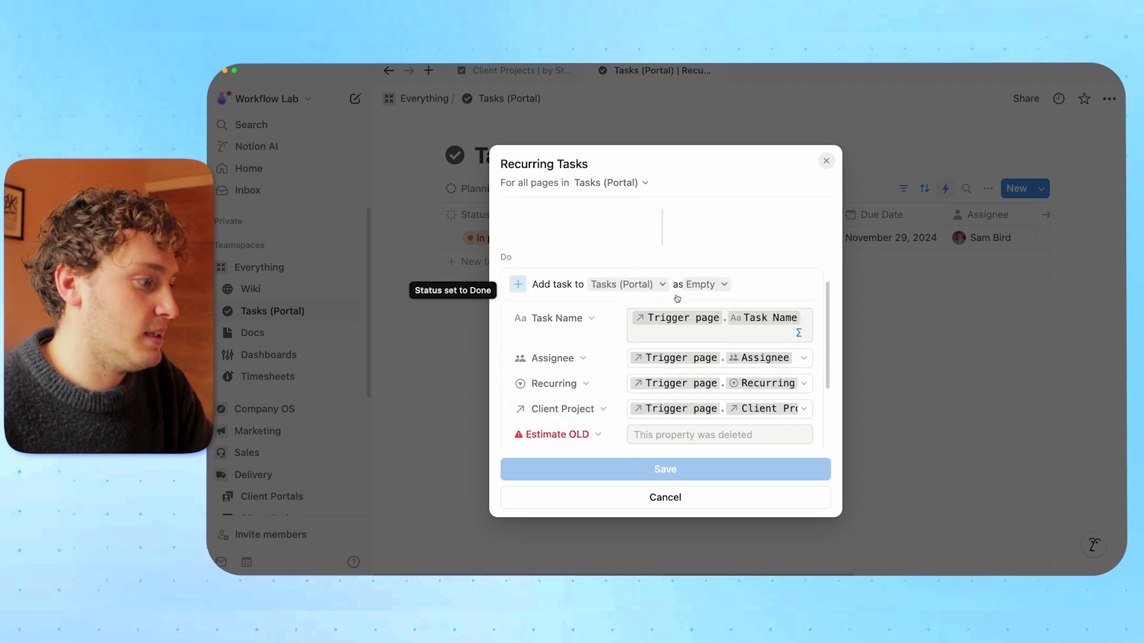
{"action": "scroll", "coordinate": [677, 299], "scroll_direction": "up", "scroll_amount": 1}
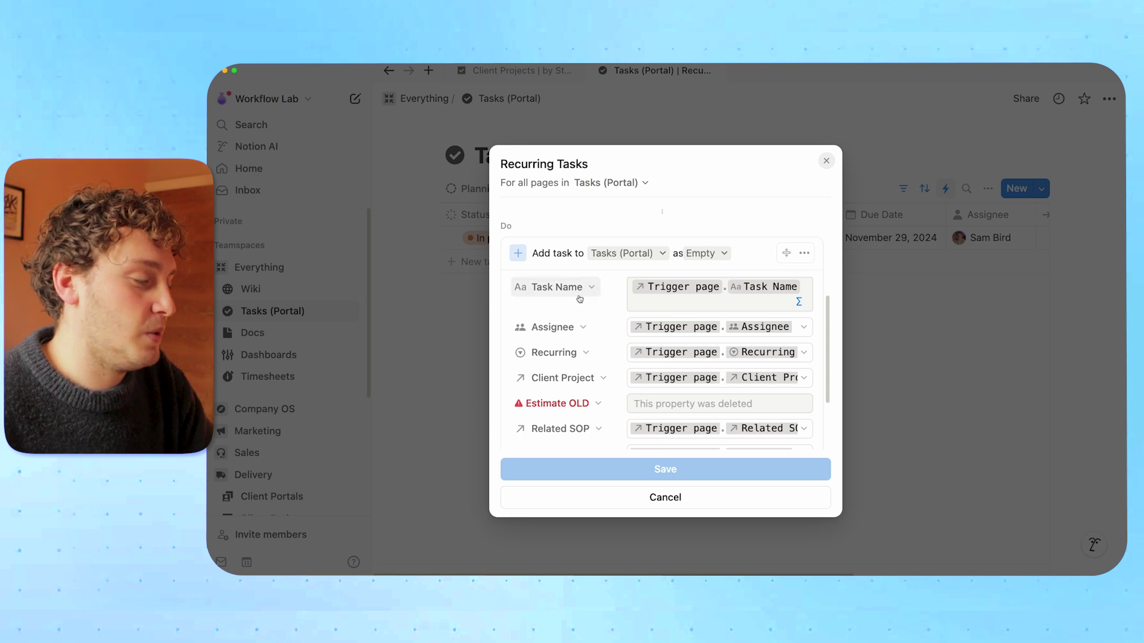
{"action": "scroll", "coordinate": [676, 284], "scroll_direction": "down", "scroll_amount": 1}
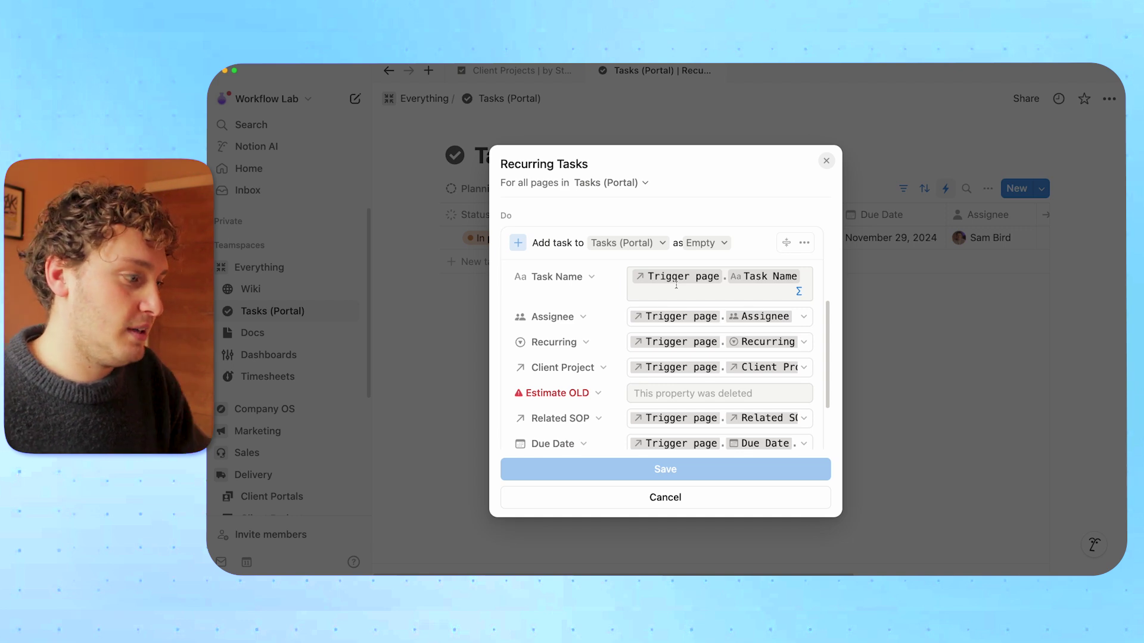
{"action": "scroll", "coordinate": [677, 284], "scroll_direction": "down", "scroll_amount": 5}
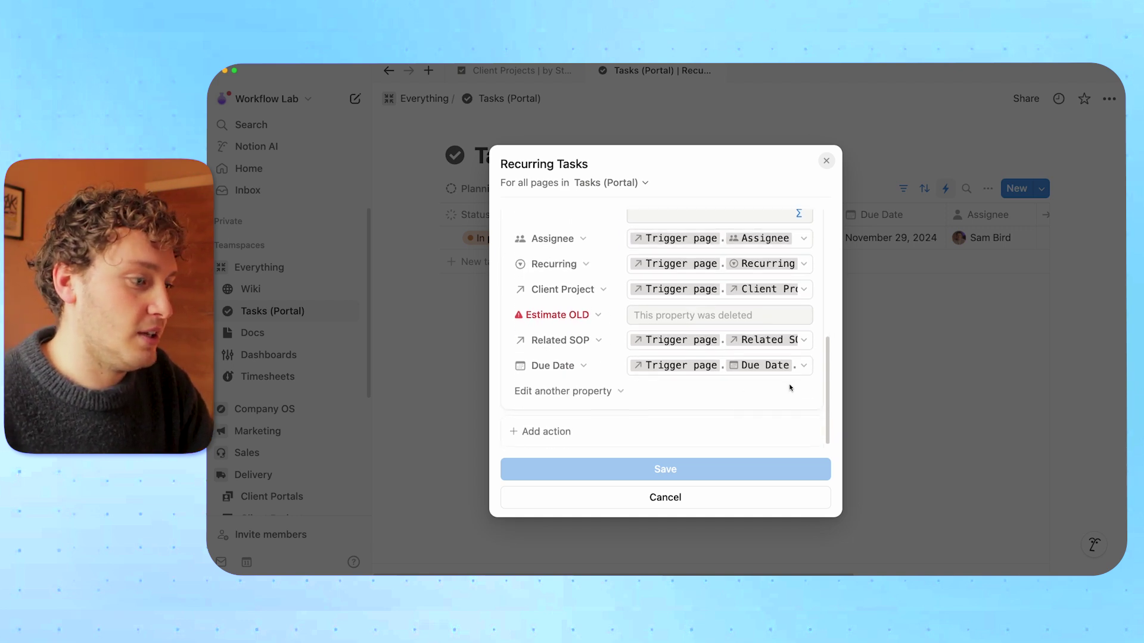
Step: Examine the new task's Due Date formula with its interval per Recurring option, and close the automation without changes
{"action": "left_click", "coordinate": [803, 364]}
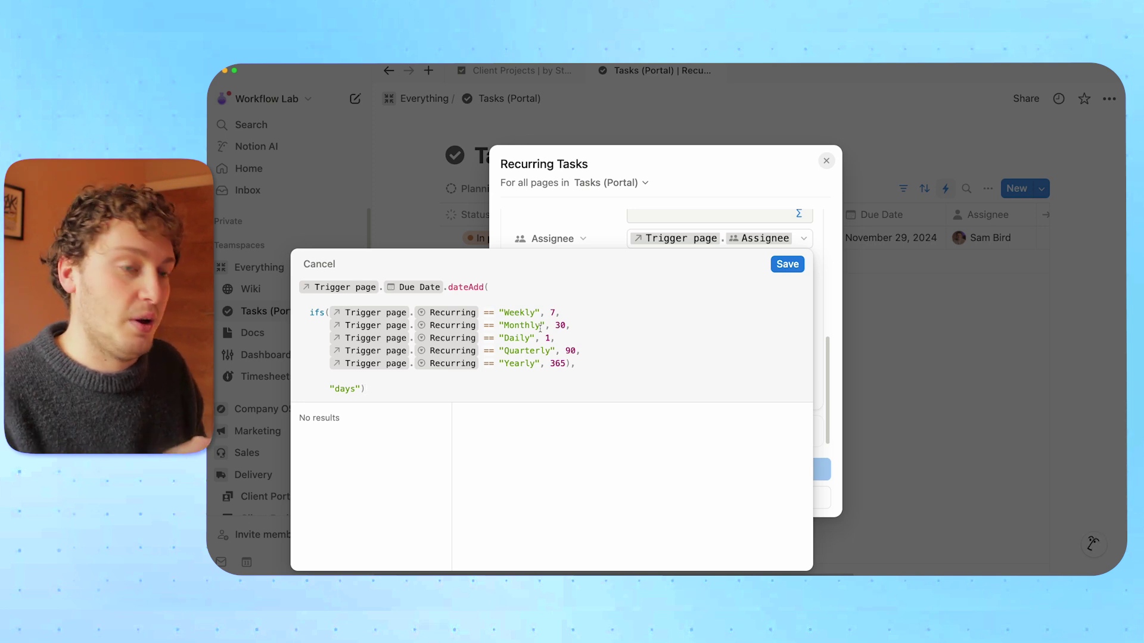
{"action": "left_click", "coordinate": [787, 264]}
{"action": "left_click", "coordinate": [826, 161]}
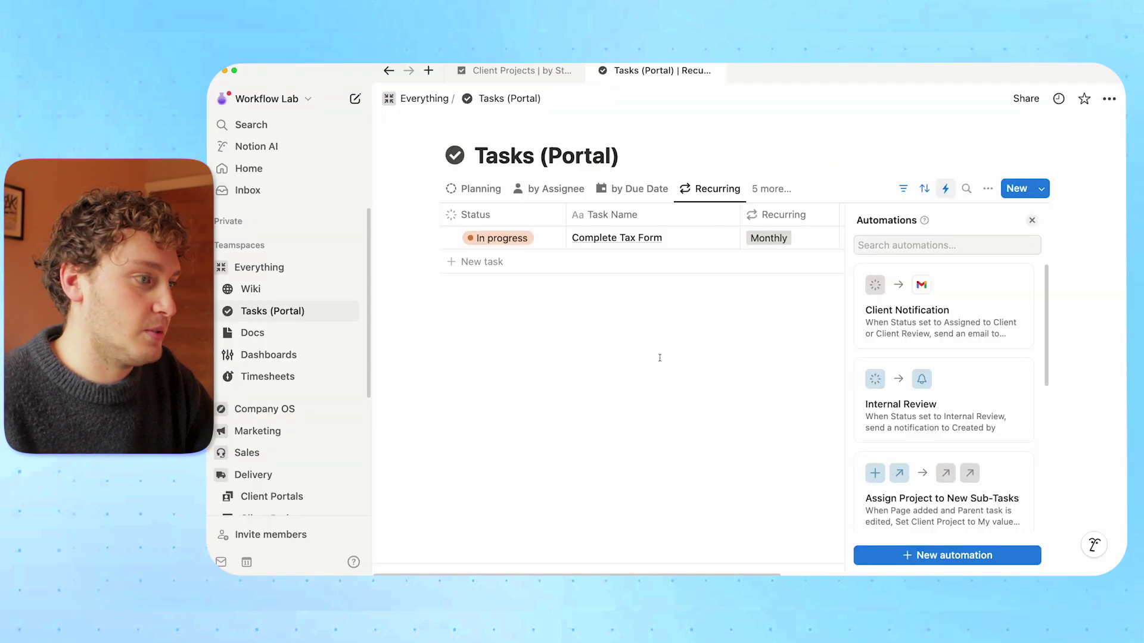
{"action": "left_click", "coordinate": [688, 369]}
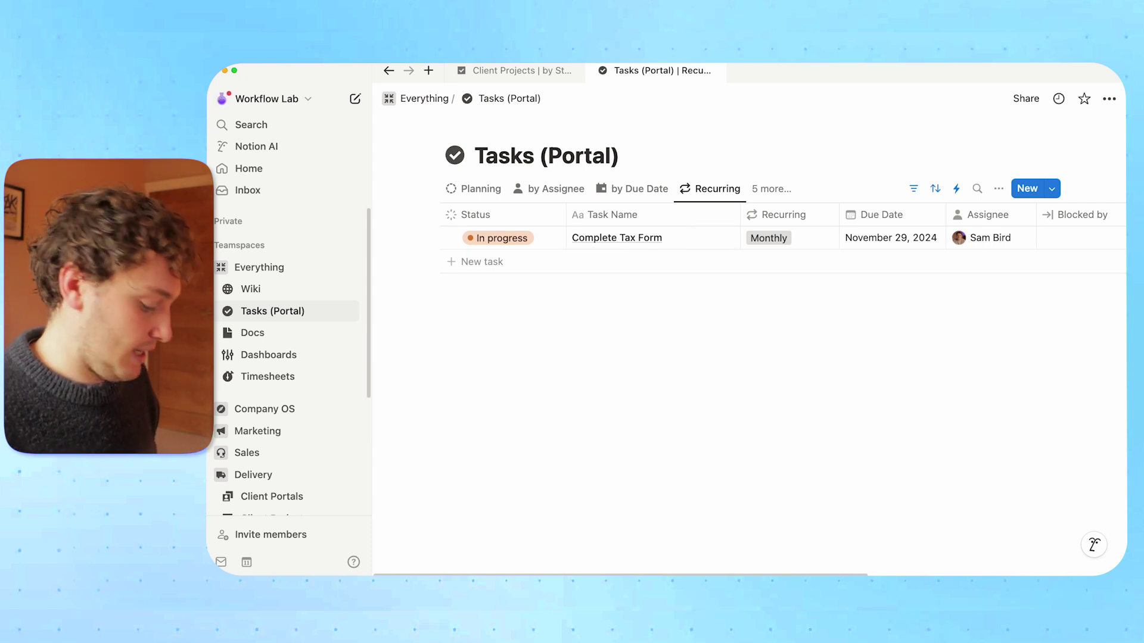
Step: Check the Complete Tax Form task's Recurring options, Due Date and Status options without changing them
{"action": "scroll", "coordinate": [656, 286], "scroll_direction": "right", "scroll_amount": 2}
{"action": "left_click", "coordinate": [769, 238]}
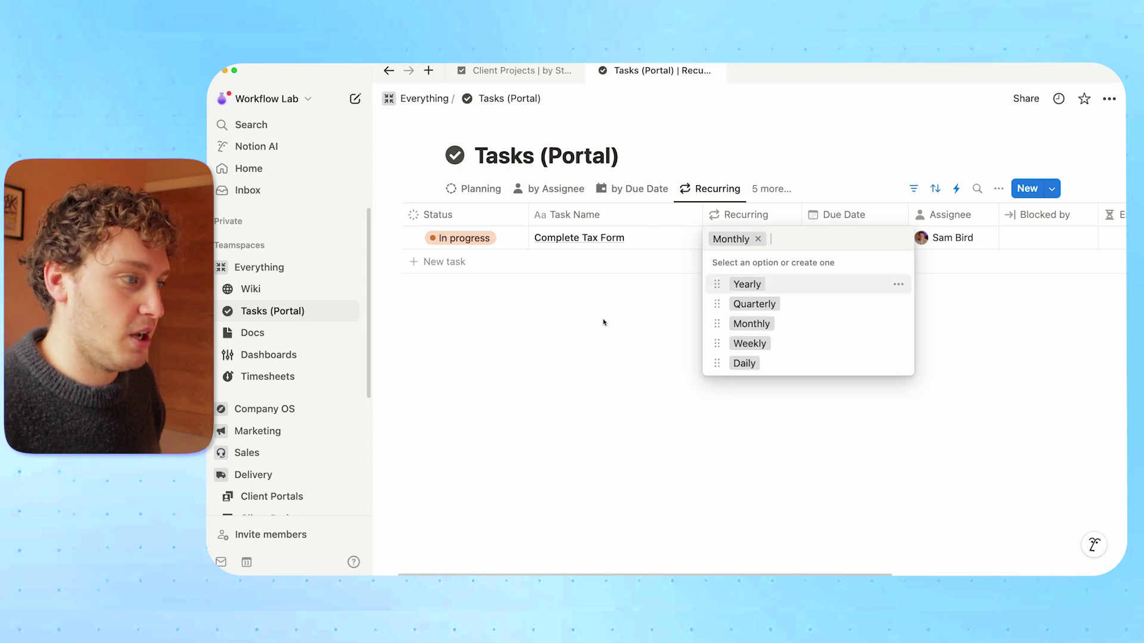
{"action": "key", "text": "Escape"}
{"action": "scroll", "coordinate": [715, 257], "scroll_direction": "right", "scroll_amount": 3}
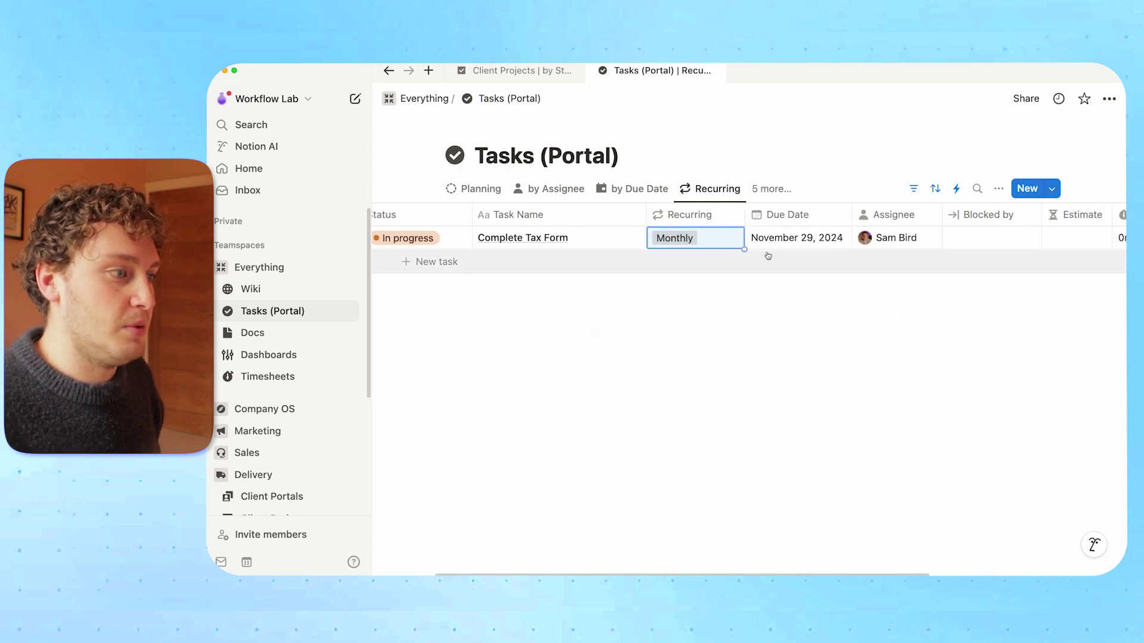
{"action": "left_click", "coordinate": [771, 239]}
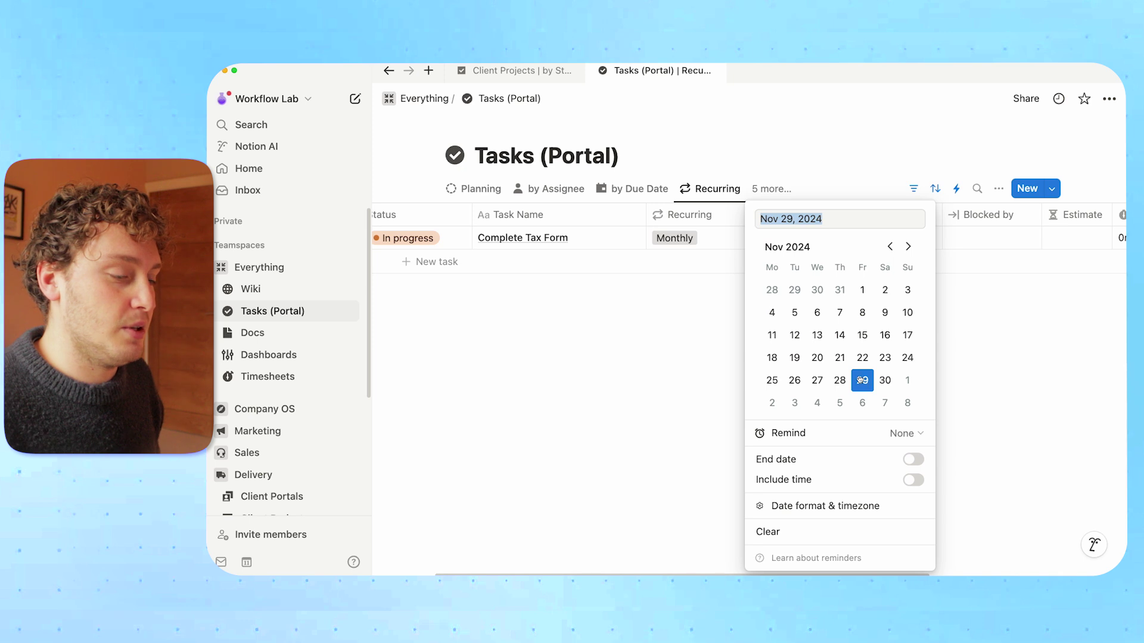
{"action": "key", "text": "Escape"}
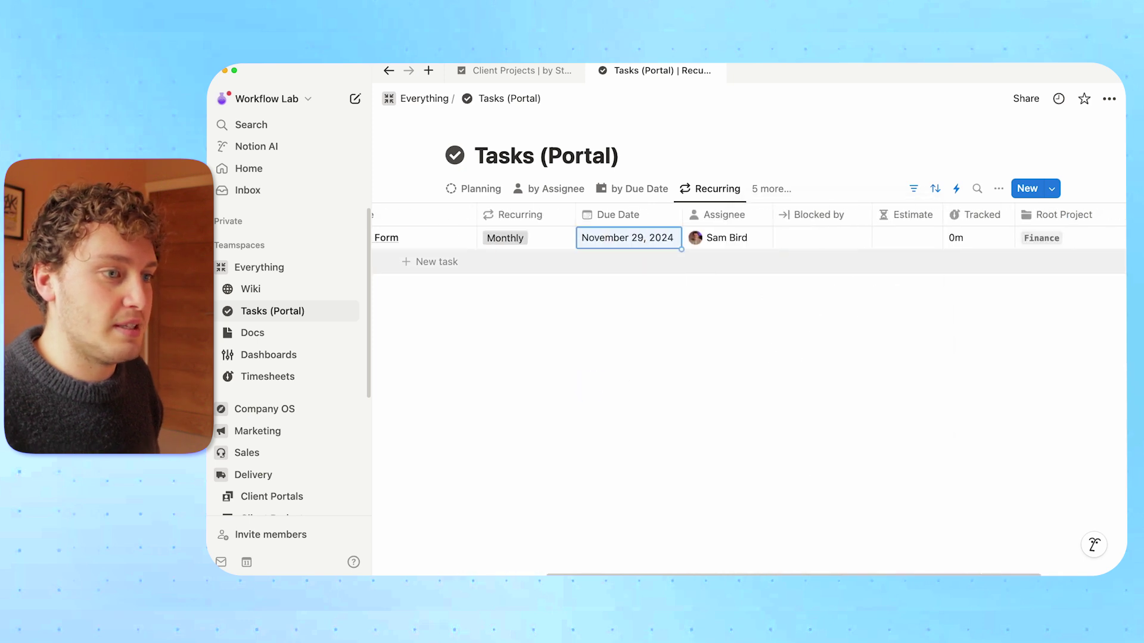
{"action": "scroll", "coordinate": [704, 273], "scroll_direction": "left", "scroll_amount": 5}
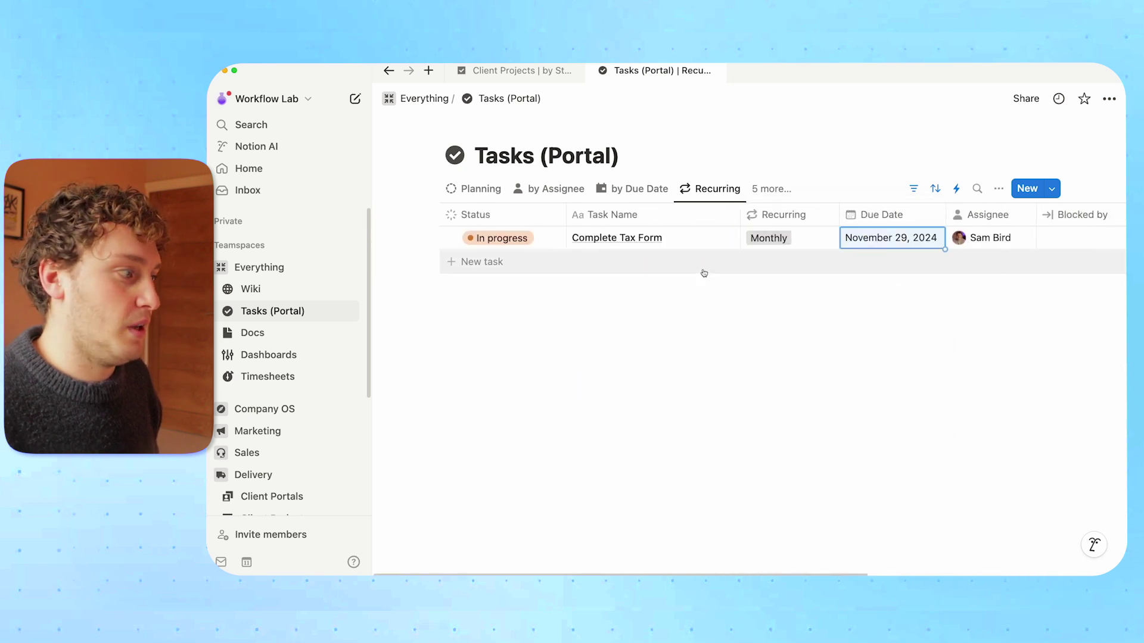
{"action": "left_click", "coordinate": [508, 239]}
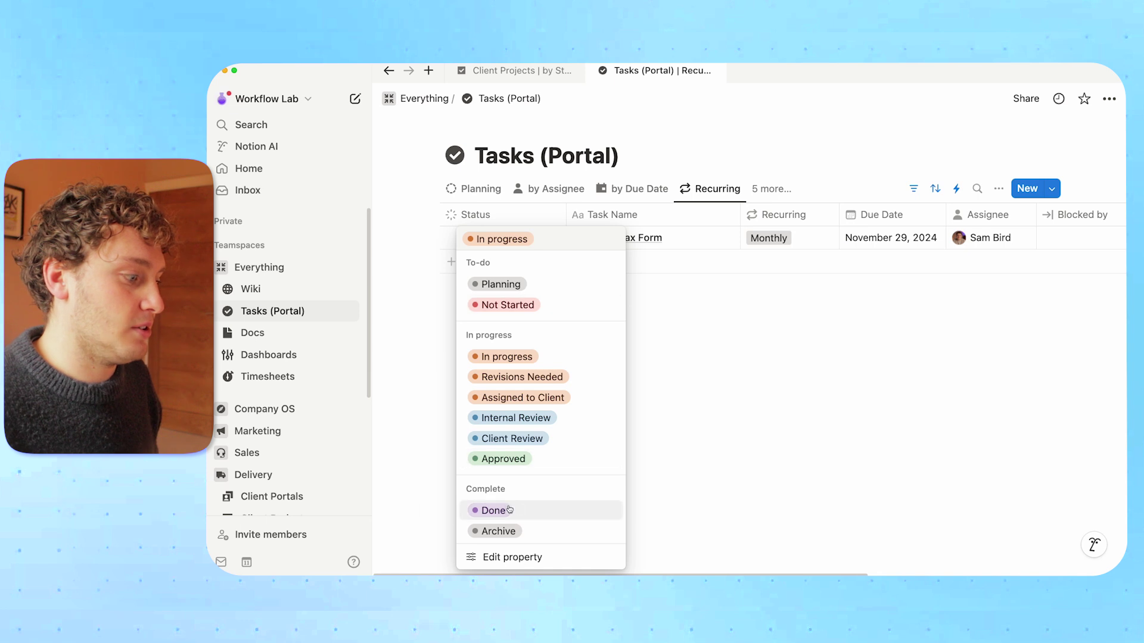
{"action": "key", "text": "Escape"}
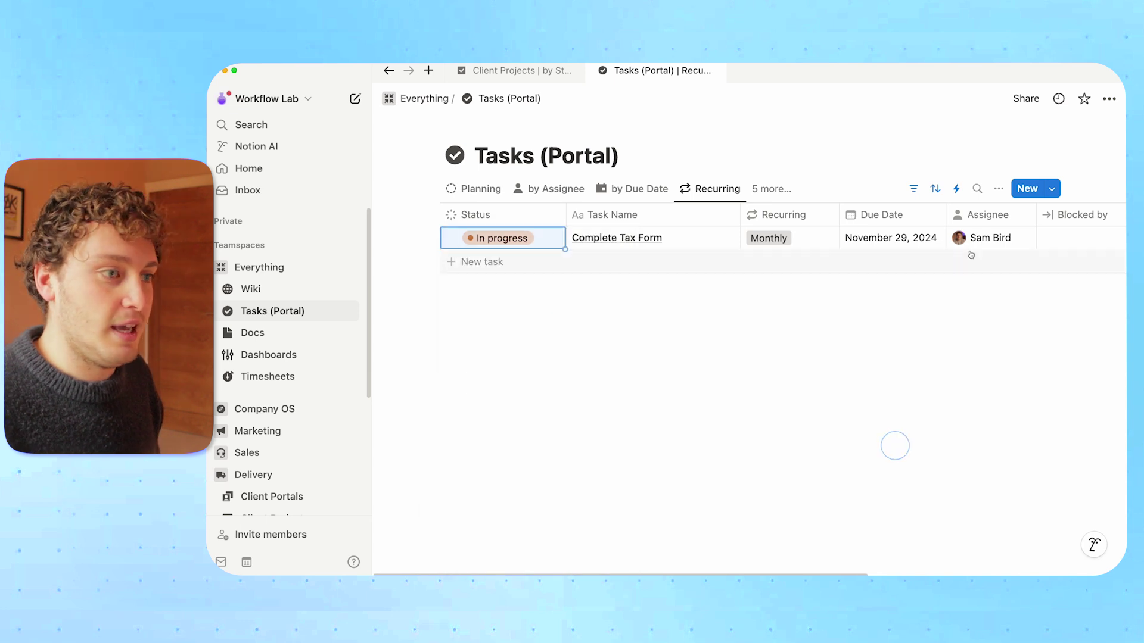
Step: Remove the deleted Estimate OLD property from the Recurring Tasks automation's Add task action and save the automation
{"action": "left_click", "coordinate": [956, 188]}
{"action": "scroll", "coordinate": [961, 462], "scroll_direction": "down", "scroll_amount": 5}
{"action": "left_click", "coordinate": [1013, 454]}
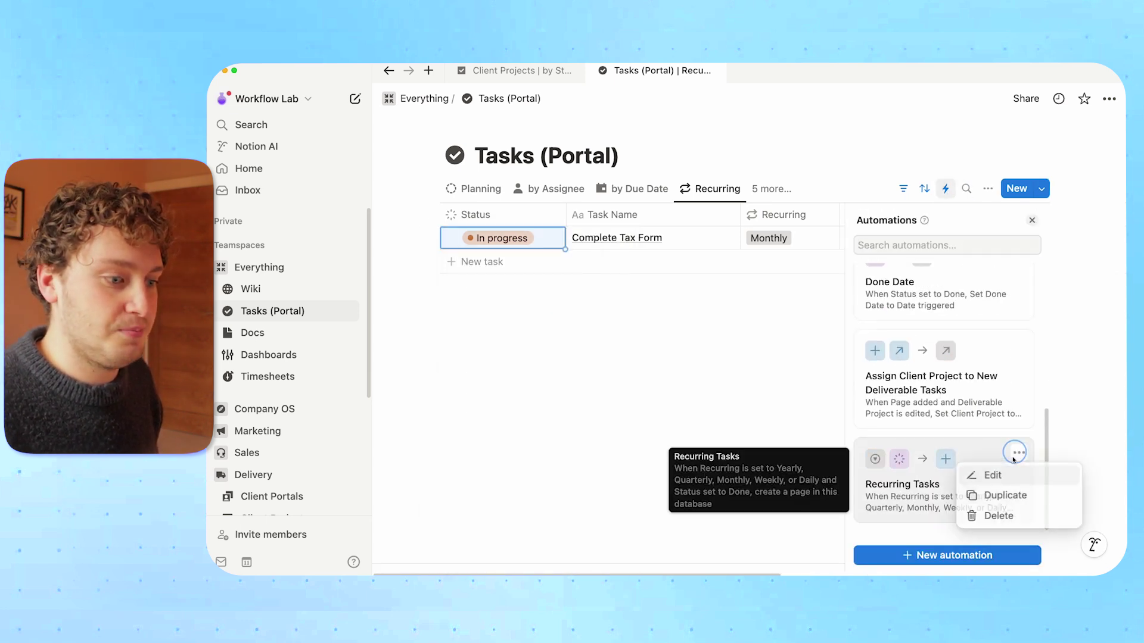
{"action": "left_click", "coordinate": [989, 473]}
{"action": "scroll", "coordinate": [690, 398], "scroll_direction": "down", "scroll_amount": 5}
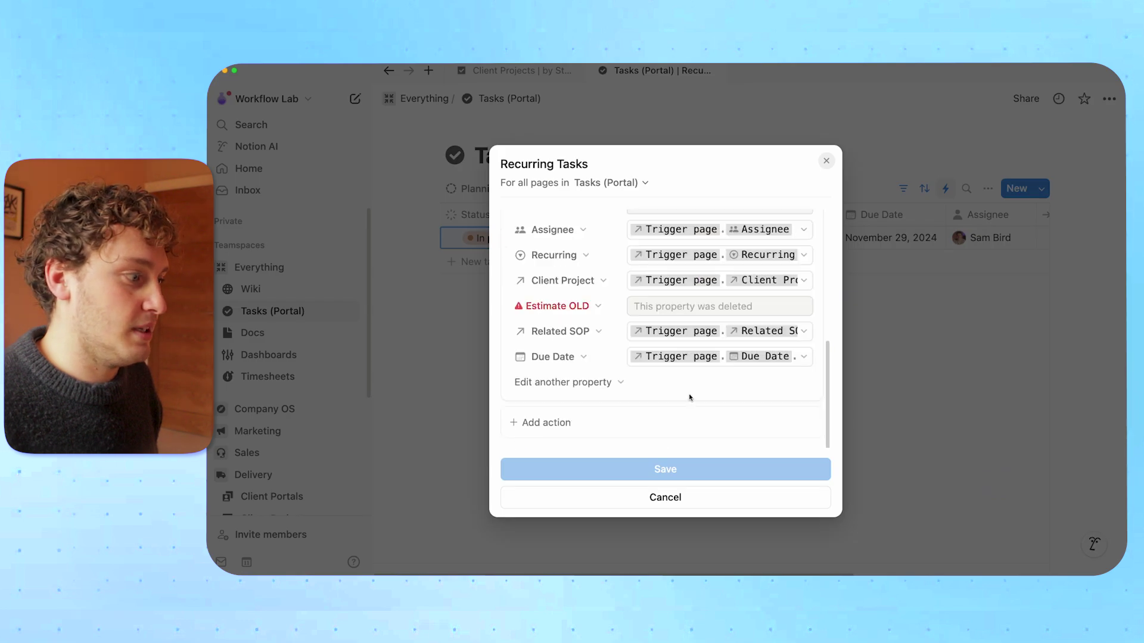
{"action": "left_click", "coordinate": [571, 305]}
{"action": "scroll", "coordinate": [552, 480], "scroll_direction": "down", "scroll_amount": 3}
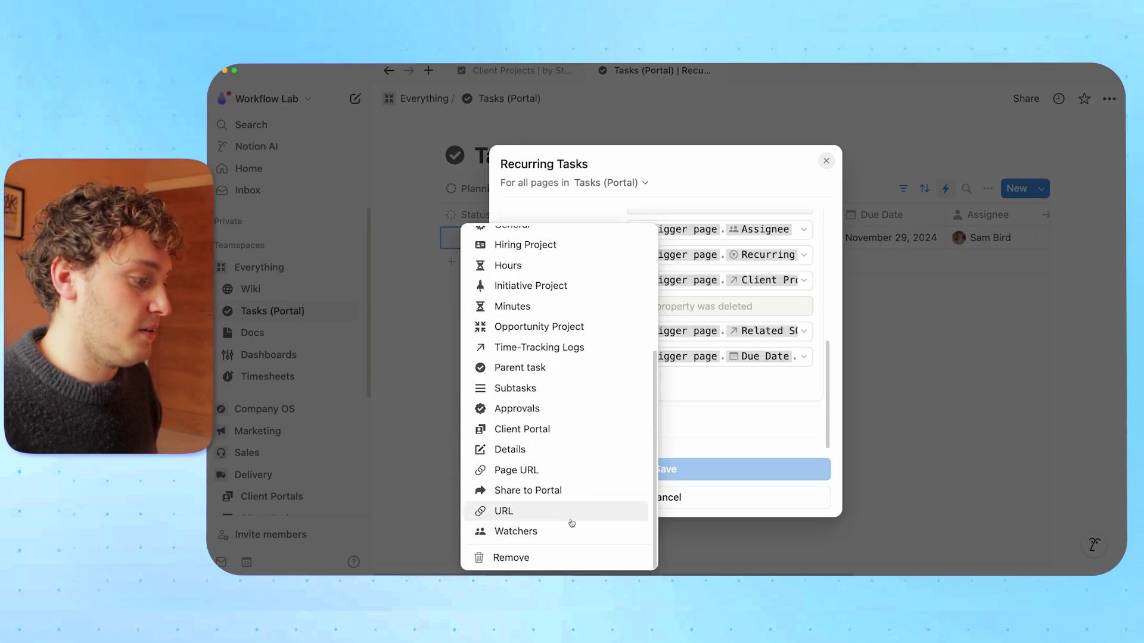
{"action": "left_click", "coordinate": [525, 554]}
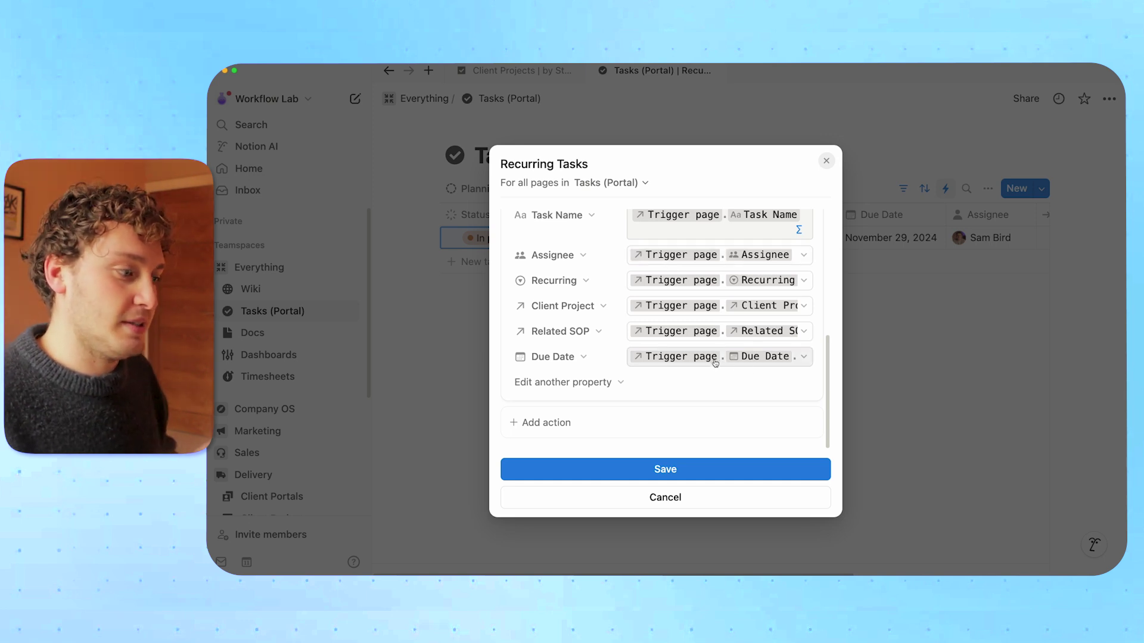
{"action": "left_click", "coordinate": [684, 471]}
Step: Set the Complete Tax Form task's status to Done
{"action": "left_click", "coordinate": [505, 239]}
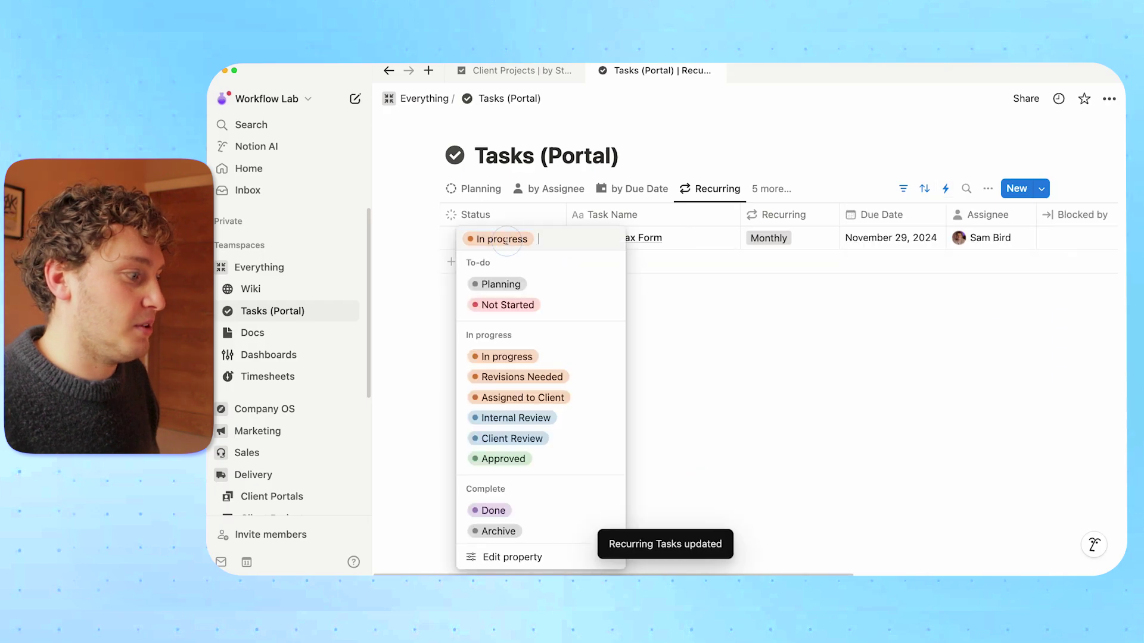
{"action": "left_click", "coordinate": [511, 511]}
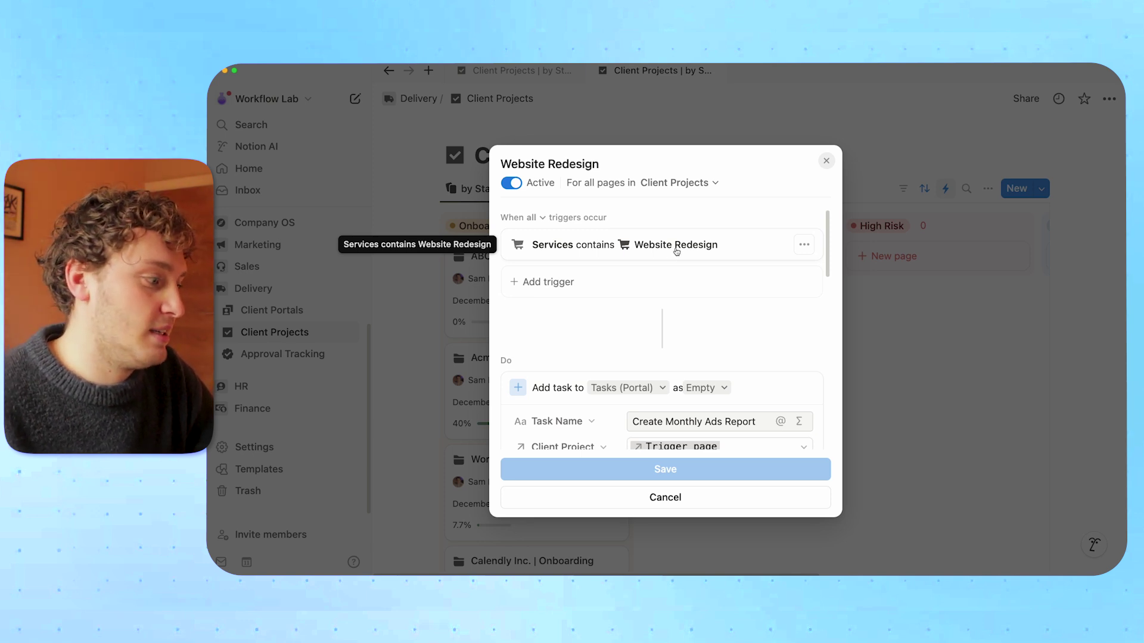
Step: Review the Website Redesign automation's Add task actions, including the monthly Create Monthly Ads Report task and Task 1
{"action": "scroll", "coordinate": [676, 250], "scroll_direction": "down", "scroll_amount": 5}
{"action": "scroll", "coordinate": [558, 268], "scroll_direction": "down", "scroll_amount": 5}
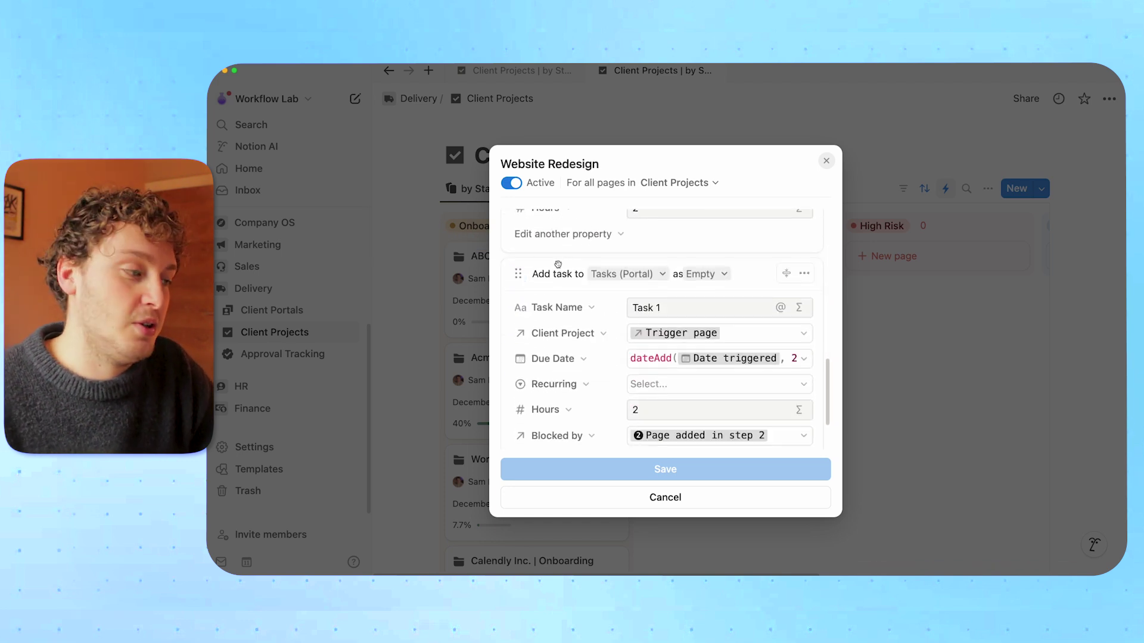
{"action": "scroll", "coordinate": [558, 265], "scroll_direction": "up", "scroll_amount": 5}
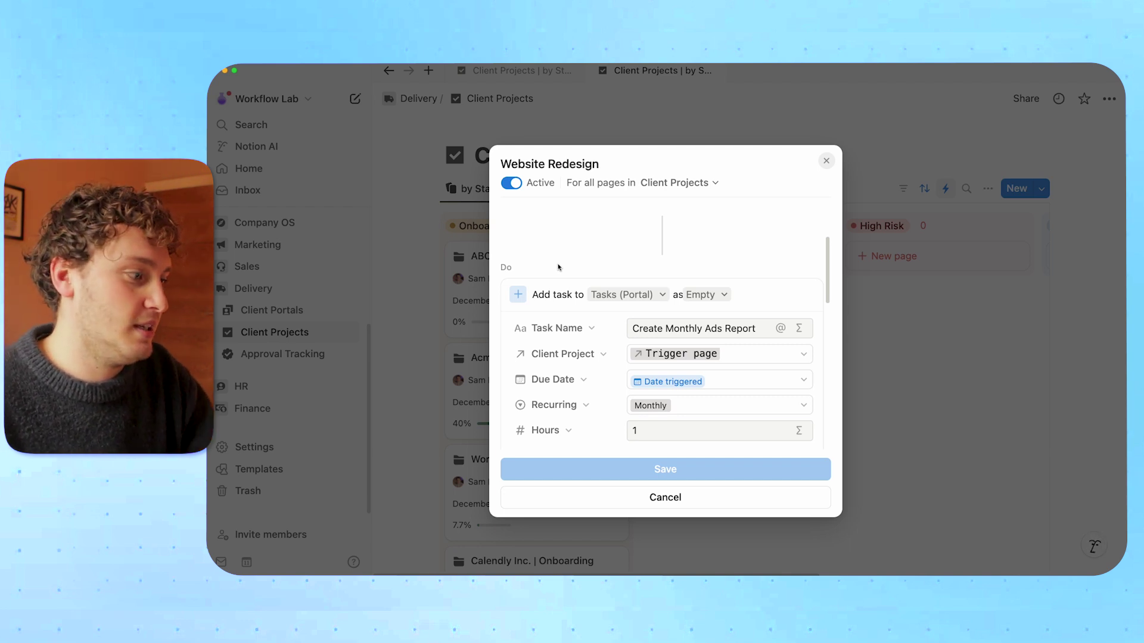
{"action": "scroll", "coordinate": [575, 264], "scroll_direction": "down", "scroll_amount": 3}
{"action": "scroll", "coordinate": [574, 263], "scroll_direction": "up", "scroll_amount": 3}
{"action": "scroll", "coordinate": [578, 262], "scroll_direction": "down", "scroll_amount": 2}
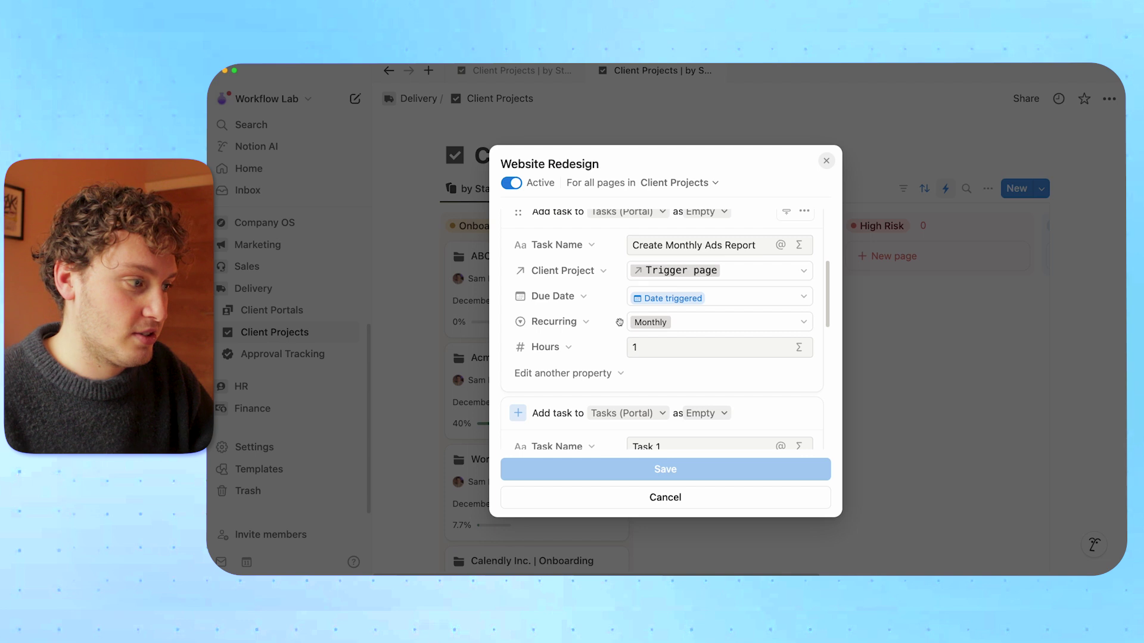
{"action": "scroll", "coordinate": [620, 322], "scroll_direction": "up", "scroll_amount": 1}
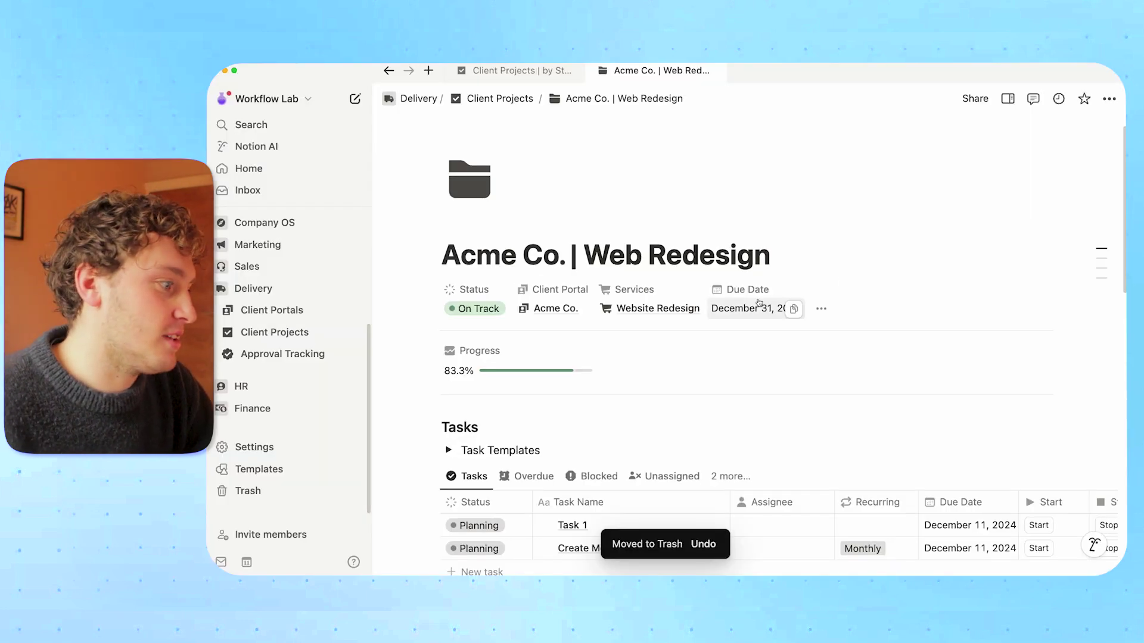
Step: Set the status of the Create Monthly Ads Report task in the Acme Co. | Web Redesign project to Done
{"action": "scroll", "coordinate": [774, 306], "scroll_direction": "down", "scroll_amount": 3}
{"action": "scroll", "coordinate": [790, 307], "scroll_direction": "down", "scroll_amount": 1}
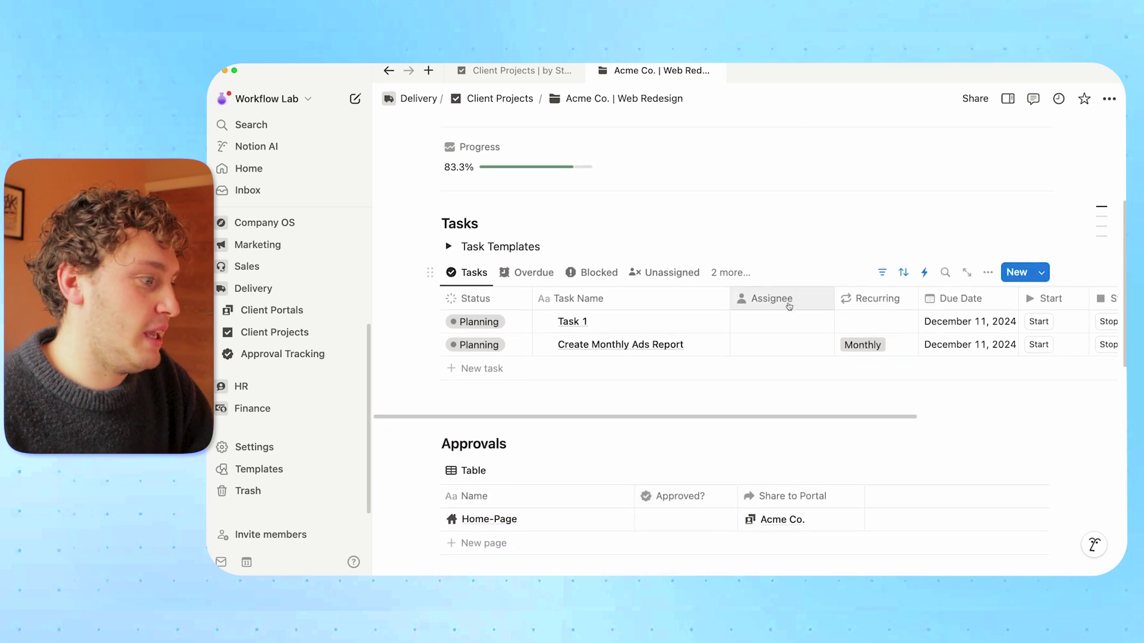
{"action": "scroll", "coordinate": [688, 302], "scroll_direction": "down", "scroll_amount": 1}
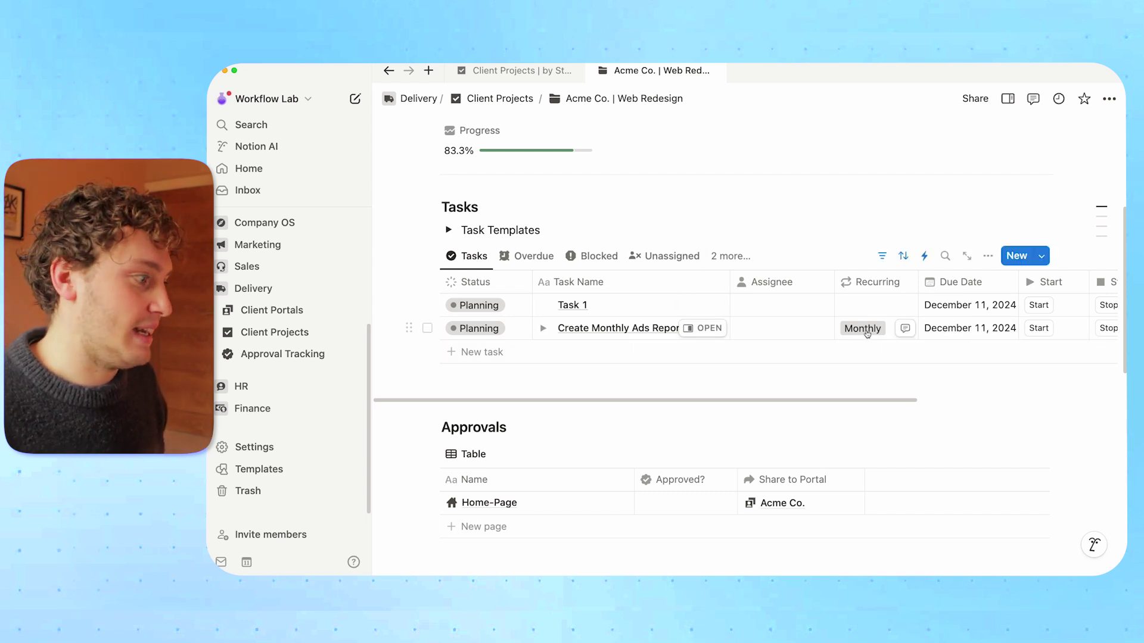
{"action": "left_click", "coordinate": [497, 330]}
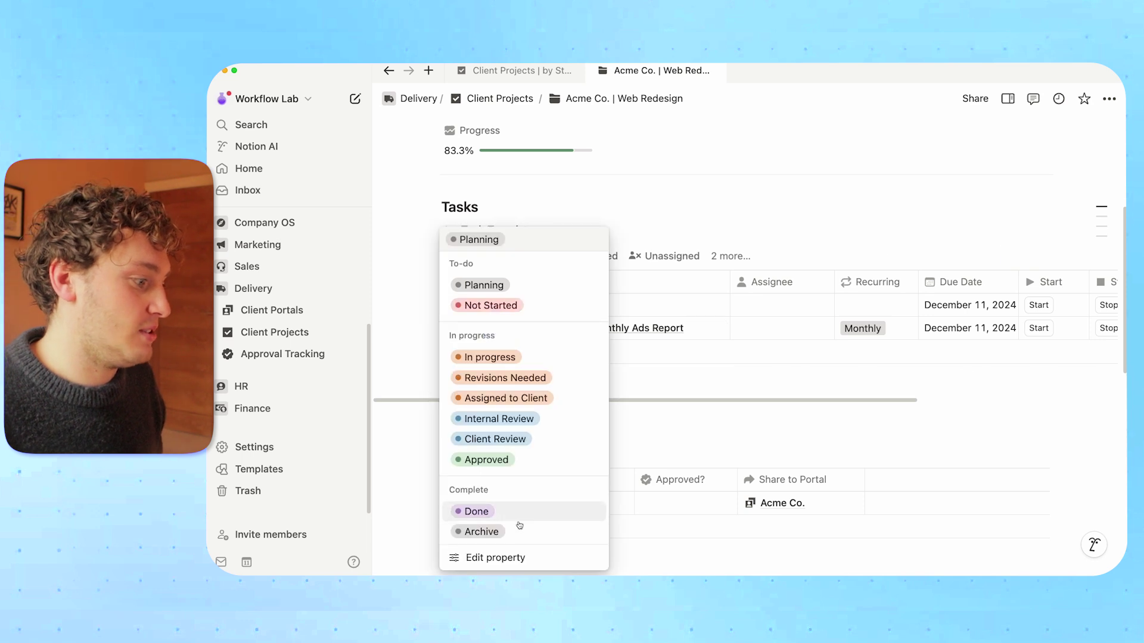
{"action": "left_click", "coordinate": [479, 512]}
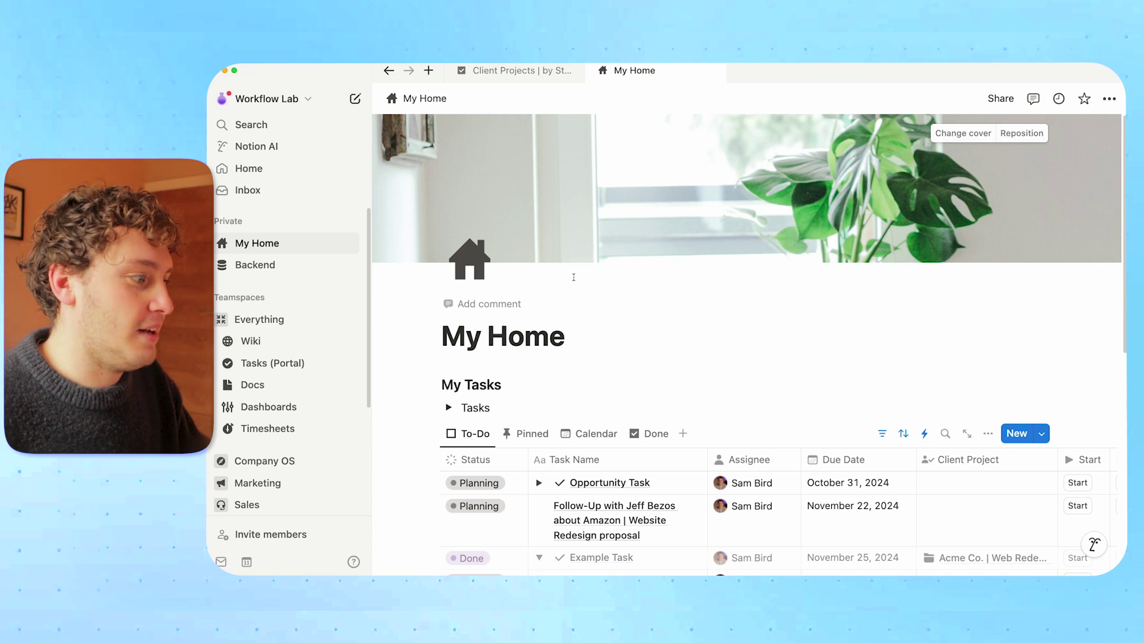
Step: Look through the My Tasks list on My Home and locate its Assign Project to New Sub-Tasks automation
{"action": "scroll", "coordinate": [646, 262], "scroll_direction": "down", "scroll_amount": 3}
{"action": "scroll", "coordinate": [646, 280], "scroll_direction": "down", "scroll_amount": 4}
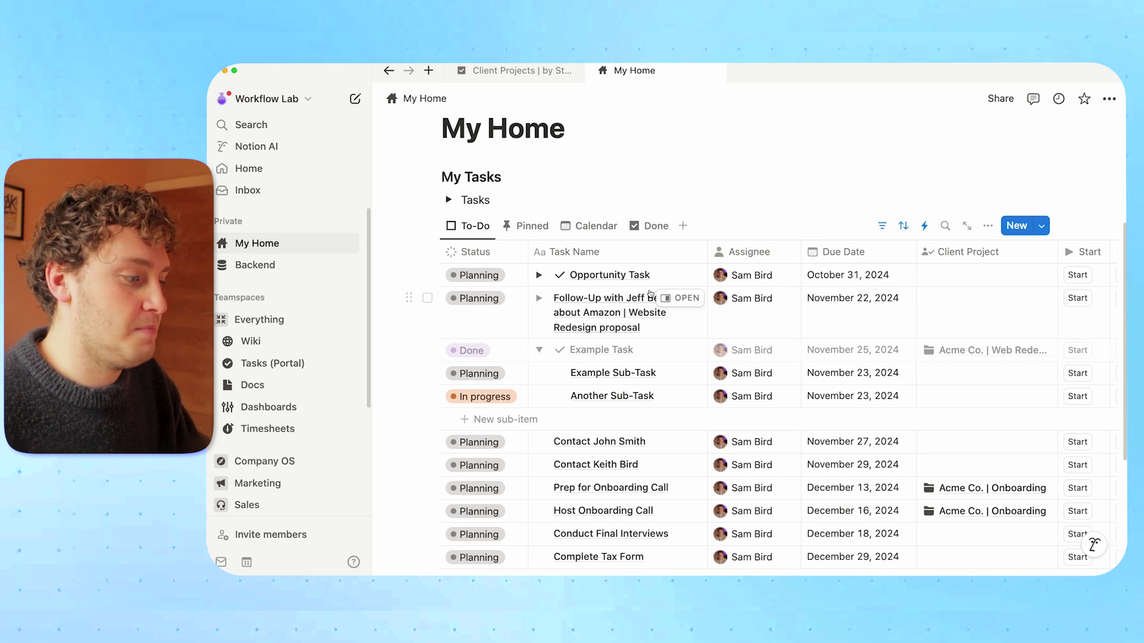
{"action": "scroll", "coordinate": [596, 301], "scroll_direction": "down", "scroll_amount": 5}
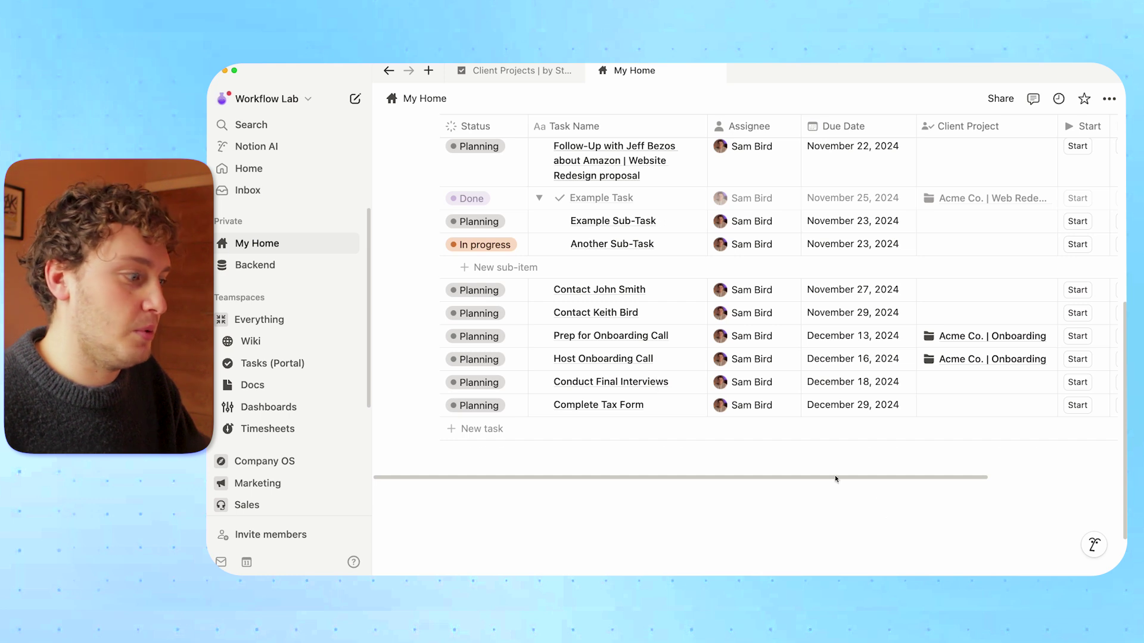
{"action": "scroll", "coordinate": [655, 417], "scroll_direction": "up", "scroll_amount": 5}
{"action": "left_click", "coordinate": [924, 314]}
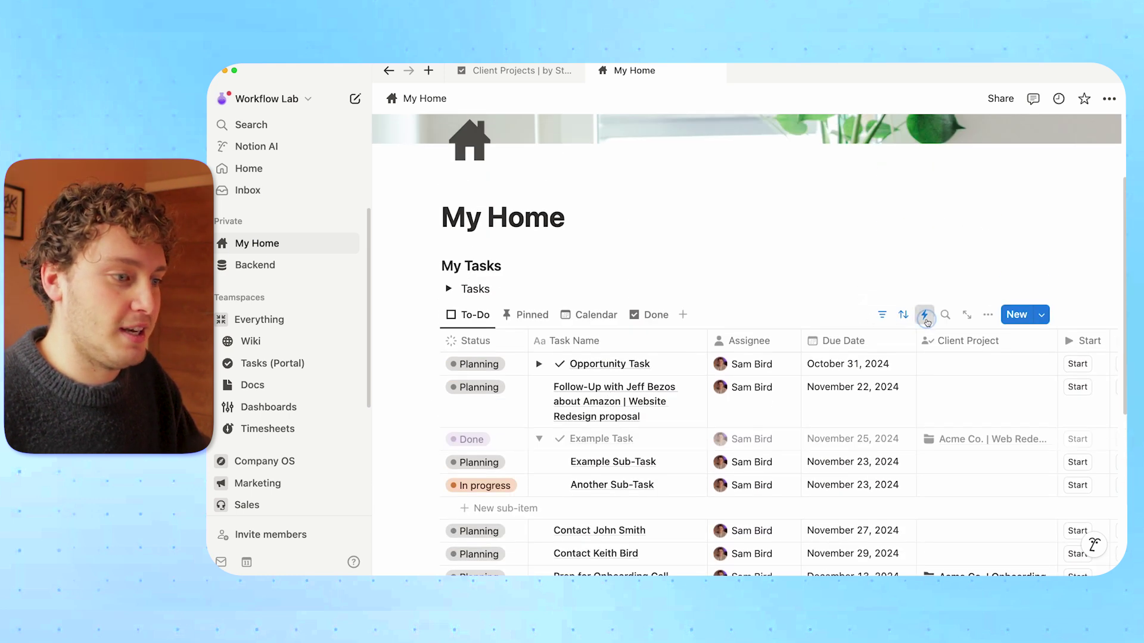
{"action": "scroll", "coordinate": [1050, 419], "scroll_direction": "down", "scroll_amount": 4}
{"action": "scroll", "coordinate": [1050, 419], "scroll_direction": "down", "scroll_amount": 2}
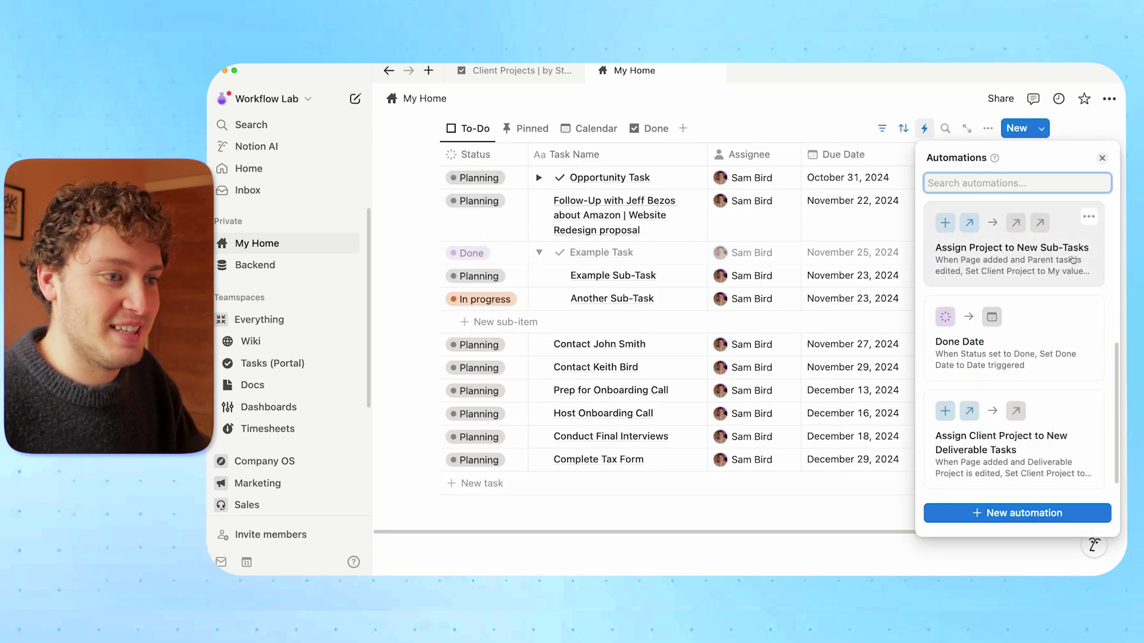
{"action": "left_click", "coordinate": [1088, 218]}
{"action": "key", "text": "Escape"}
{"action": "key", "text": "Escape"}
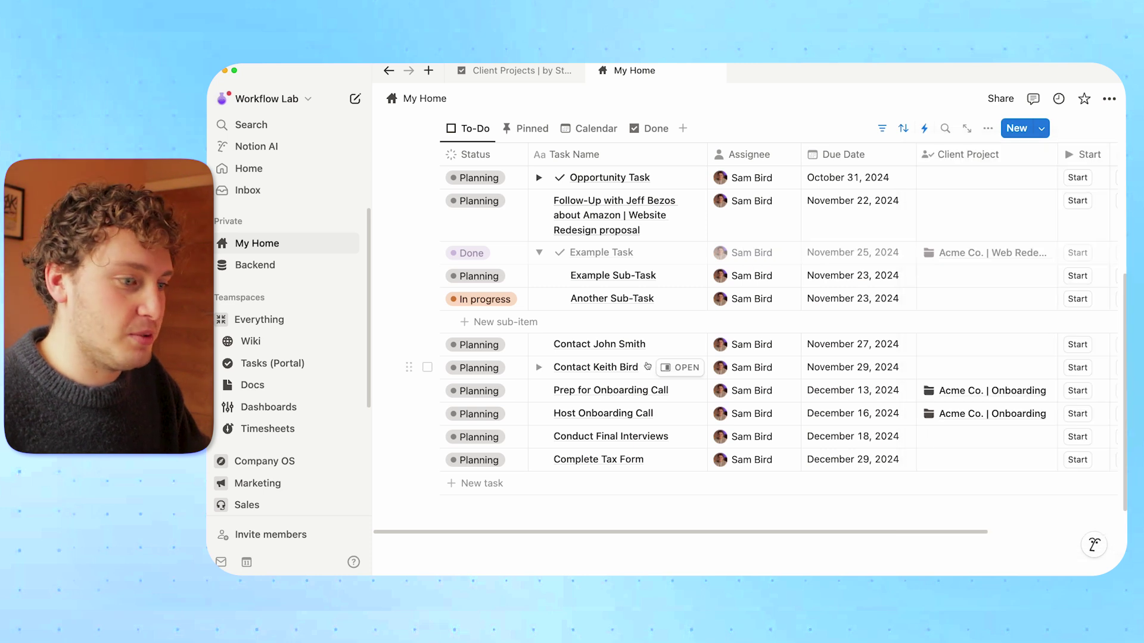
Step: Add two sub-items named Task 1 and Task 2 under the Prep for Onboarding Call task
{"action": "scroll", "coordinate": [647, 366], "scroll_direction": "down", "scroll_amount": 3}
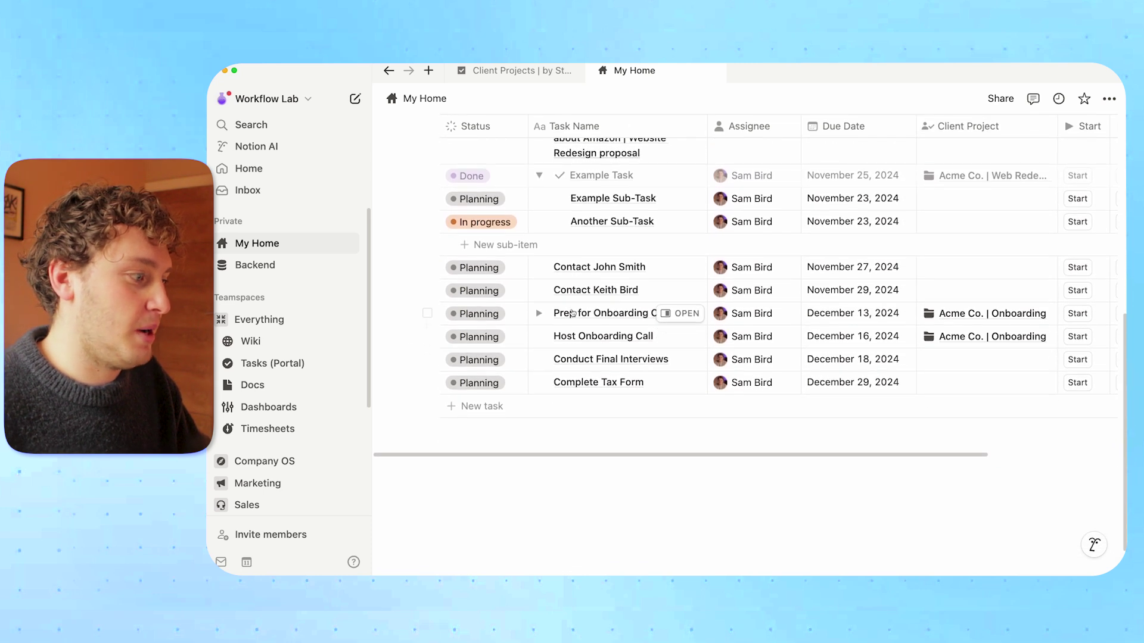
{"action": "left_click", "coordinate": [539, 314]}
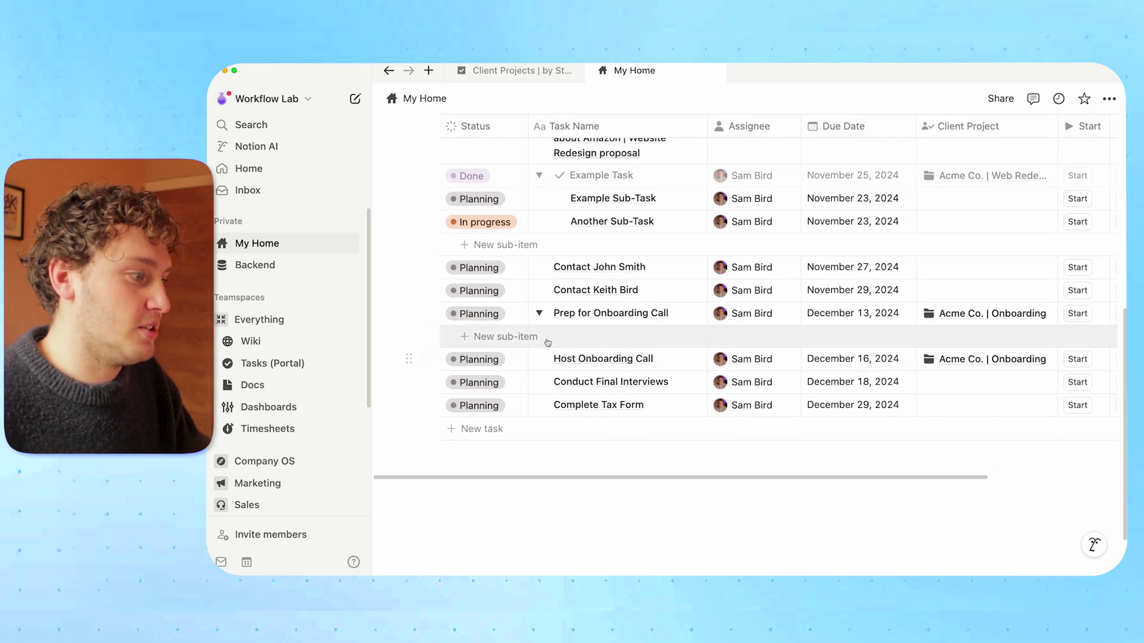
{"action": "left_click", "coordinate": [607, 336]}
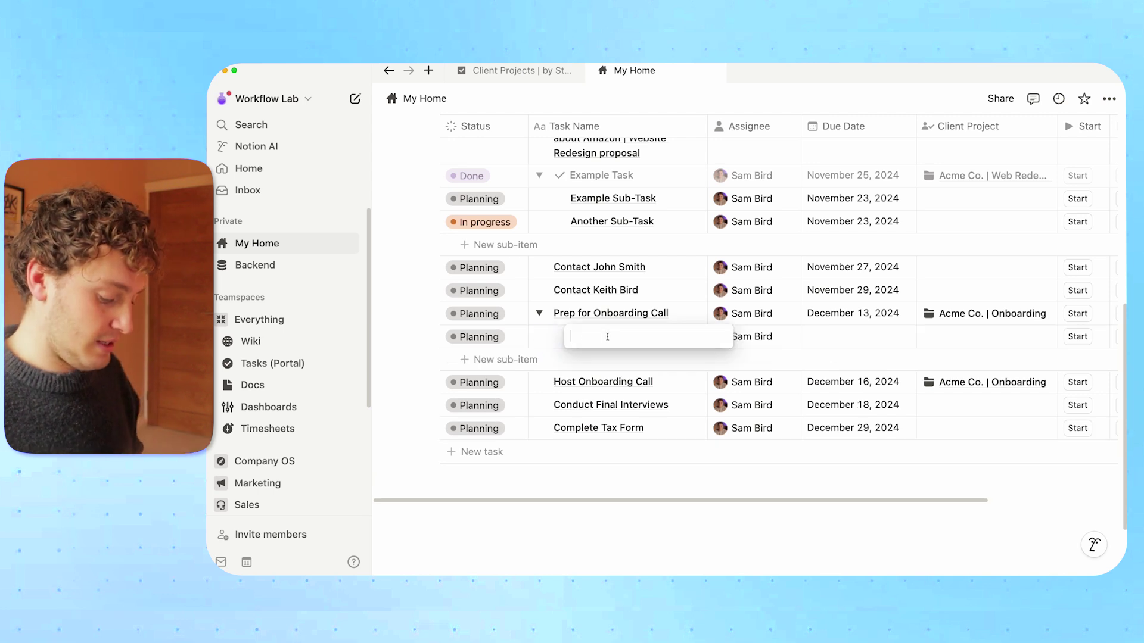
{"action": "type", "text": "Task 2"}
{"action": "key", "text": "BackSpace"}
{"action": "type", "text": "1"}
{"action": "key", "text": "Return"}
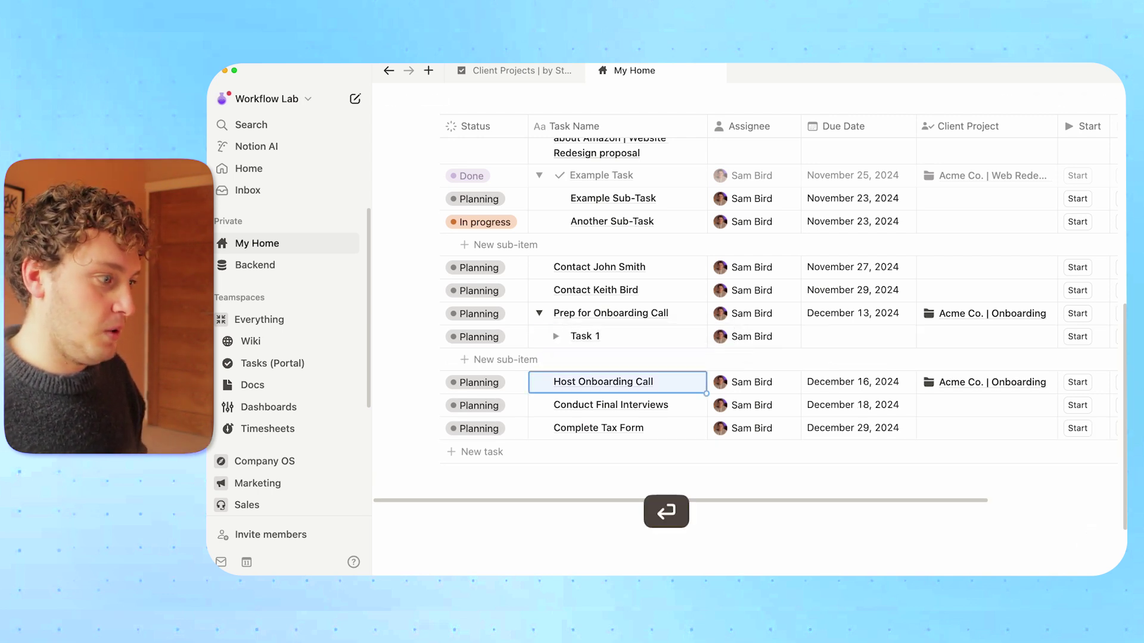
{"action": "type", "text": "Task 2"}
{"action": "key", "text": "Escape"}
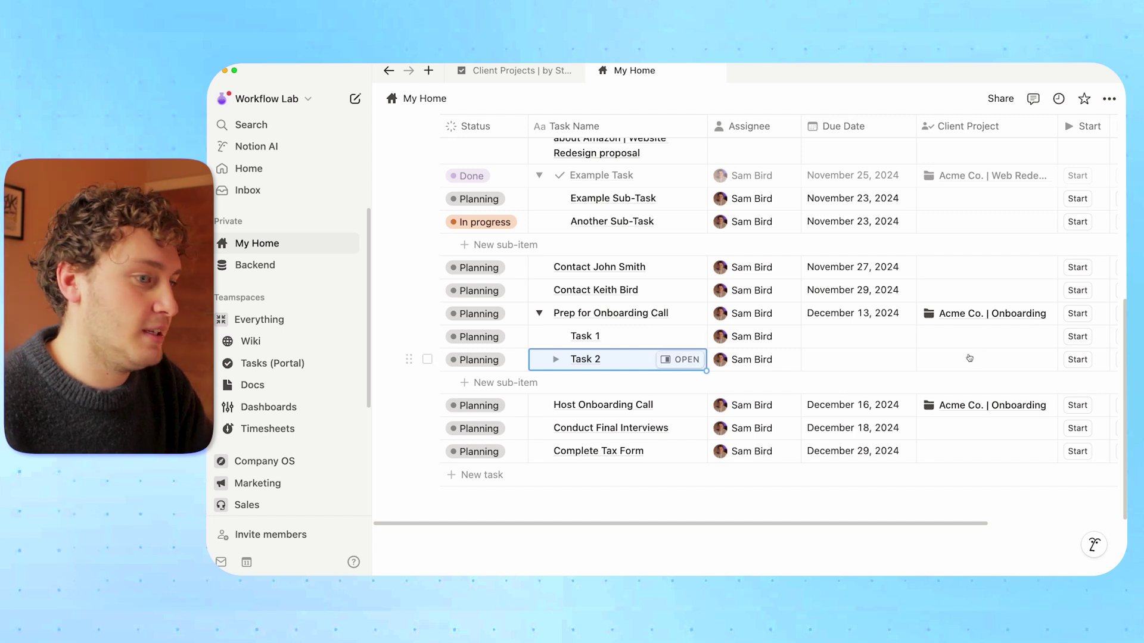
Step: Open the Acme Co. | Onboarding project linked to Prep for Onboarding Call as a full page and show its Tasks view
{"action": "left_click", "coordinate": [965, 314]}
{"action": "left_click", "coordinate": [943, 358]}
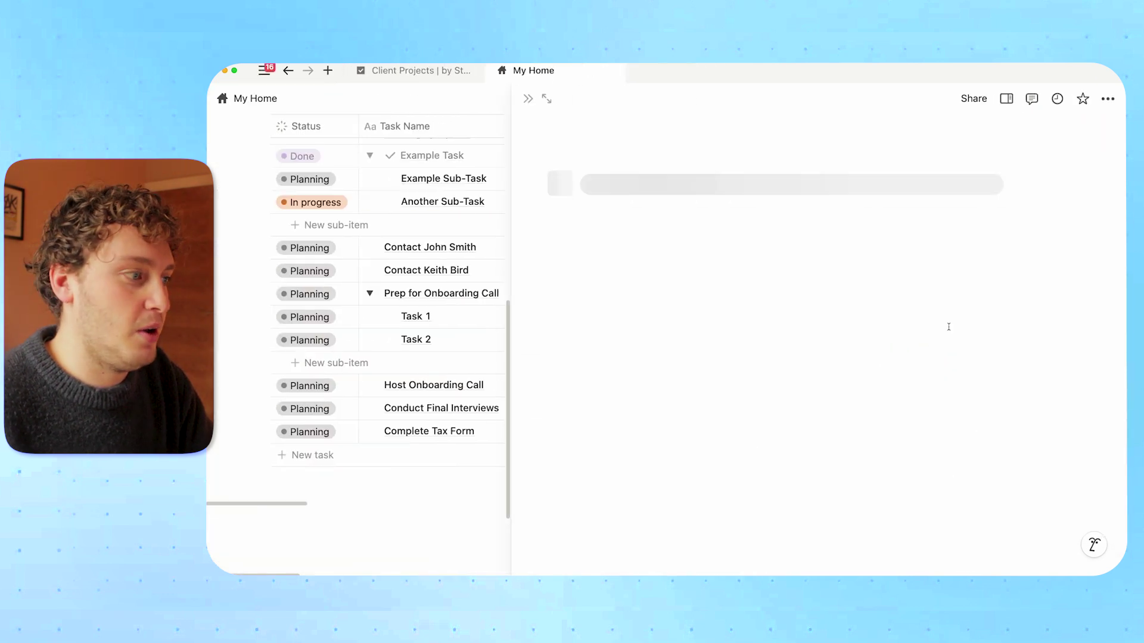
{"action": "left_click", "coordinate": [546, 98]}
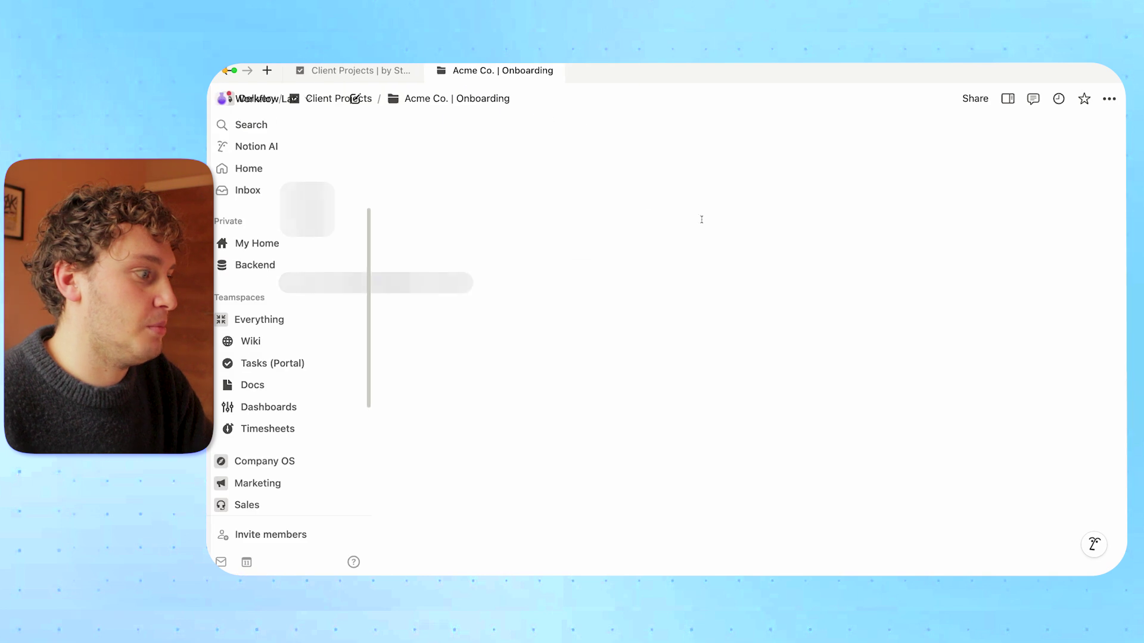
{"action": "scroll", "coordinate": [685, 239], "scroll_direction": "down", "scroll_amount": 5}
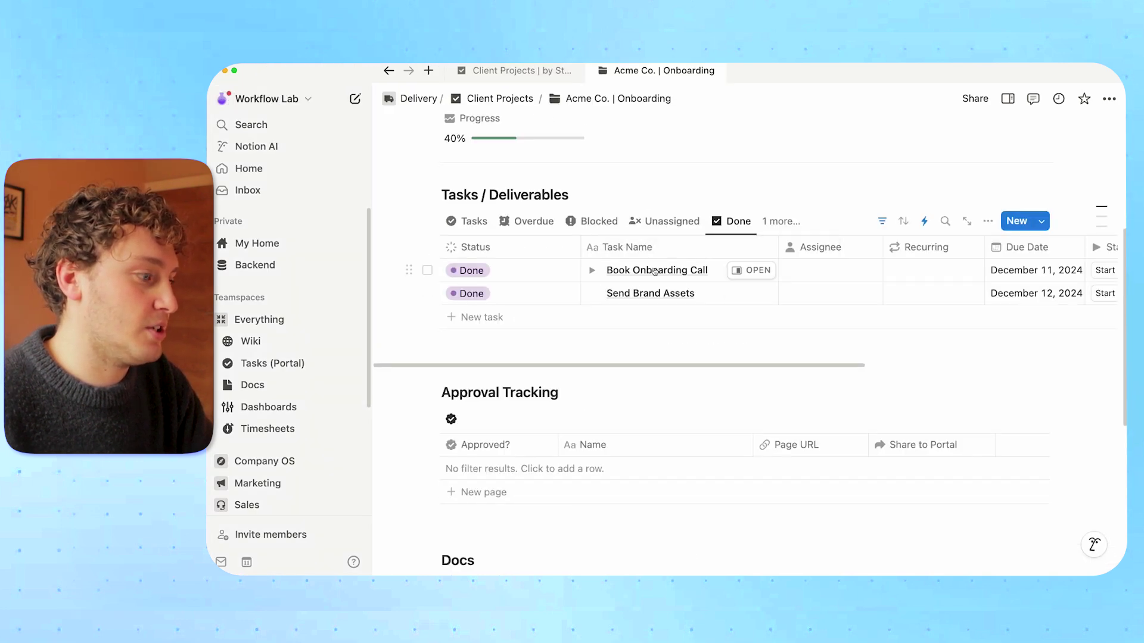
{"action": "left_click", "coordinate": [470, 221]}
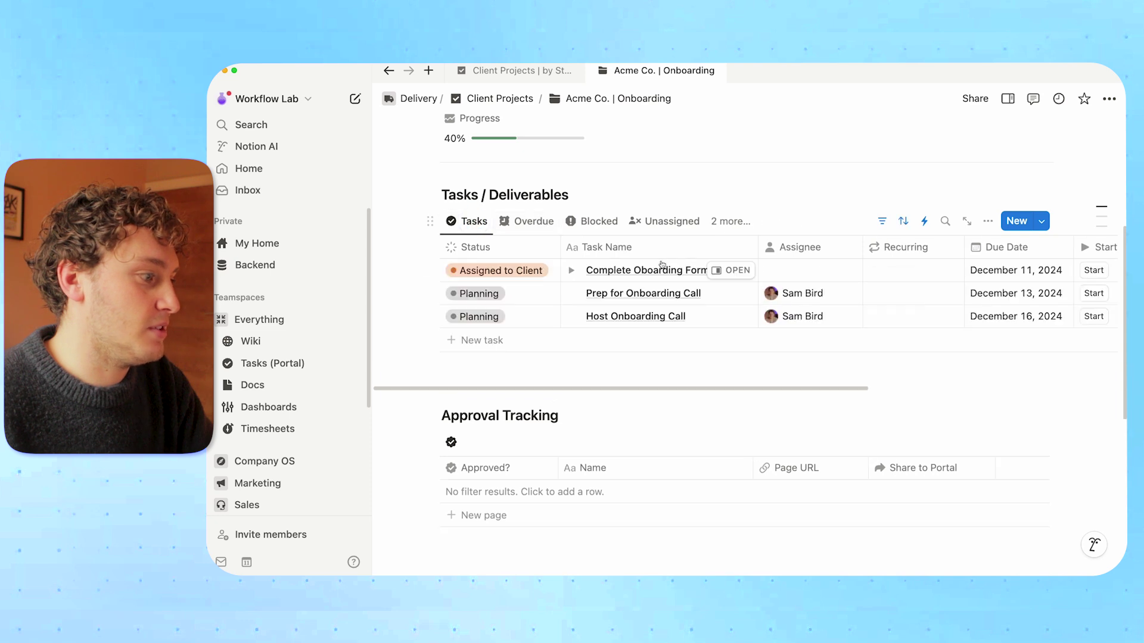
Step: Expand the sub-items of the Host Onboarding Call task in the Acme Co. | Onboarding project
{"action": "left_click", "coordinate": [572, 316]}
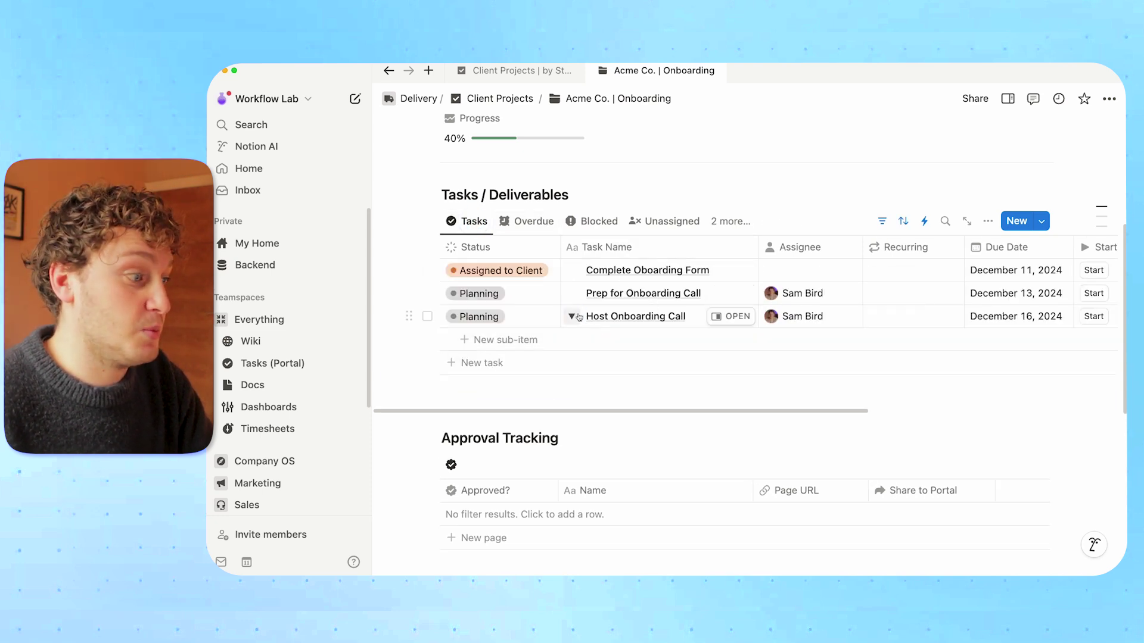
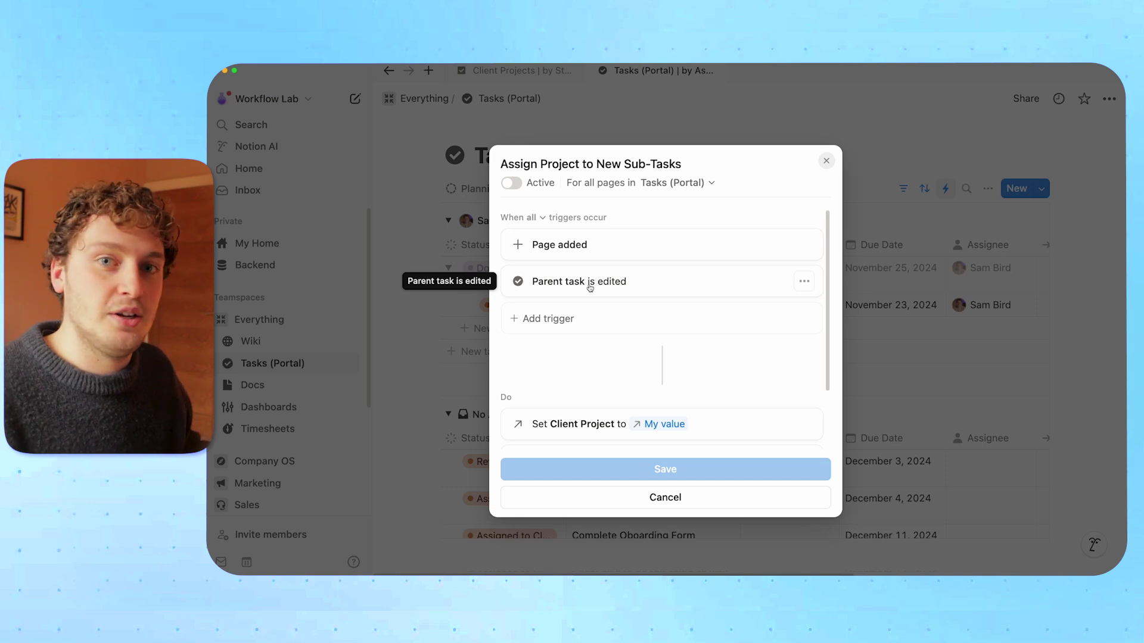
Step: Examine the properties available for a new action and the Client Project action's formula in the Assign Project to New Sub-Tasks automation
{"action": "scroll", "coordinate": [597, 282], "scroll_direction": "down", "scroll_amount": 3}
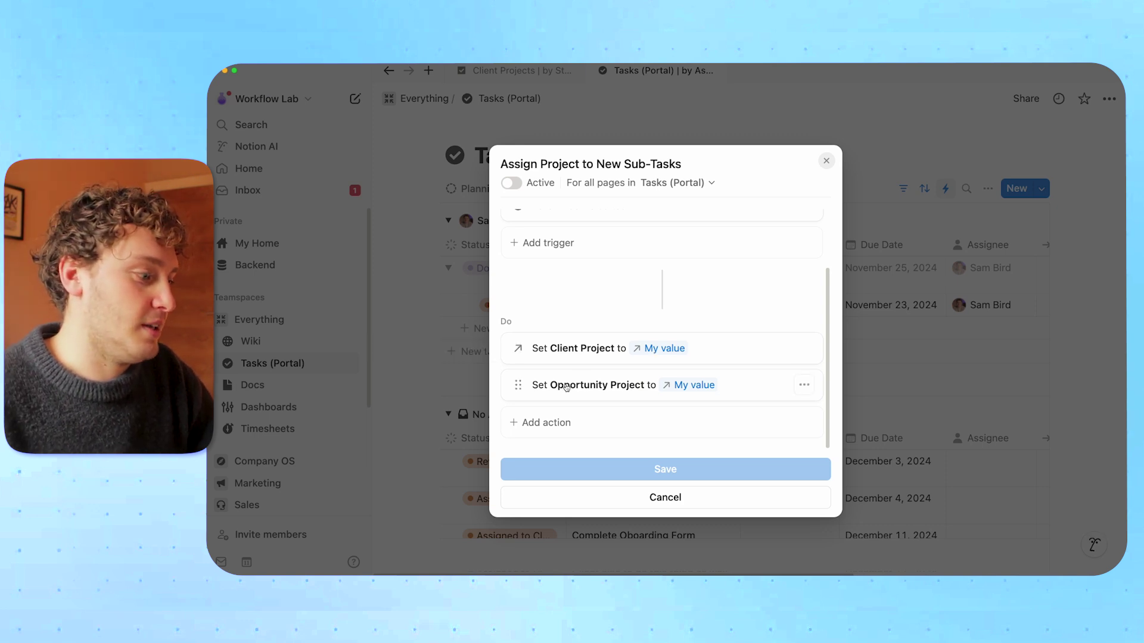
{"action": "left_click", "coordinate": [563, 424]}
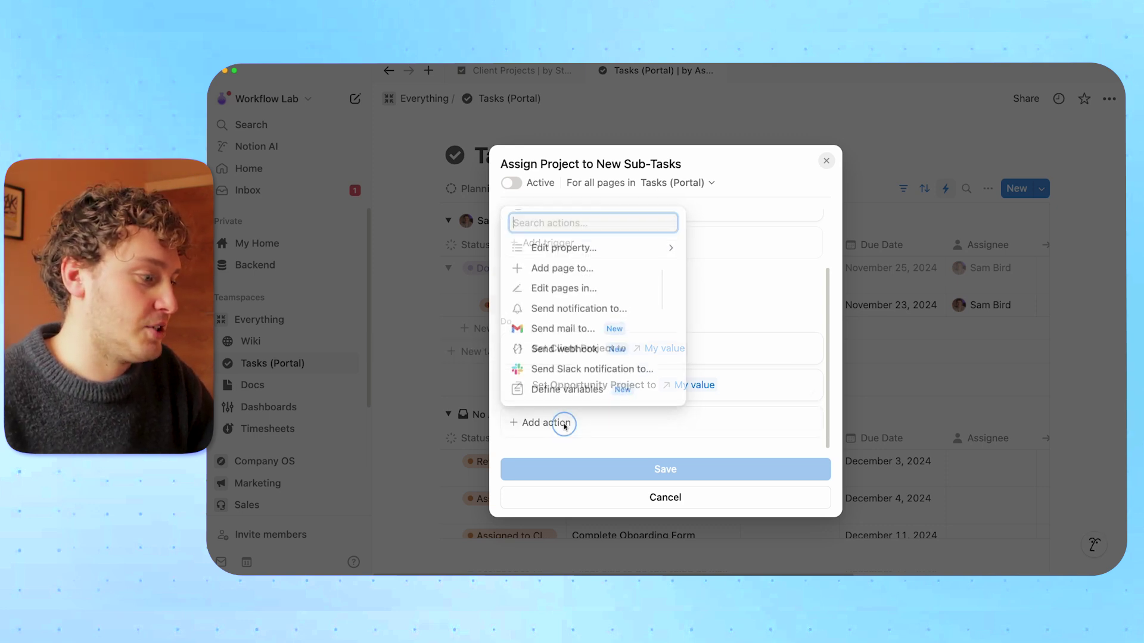
{"action": "left_click", "coordinate": [587, 247]}
{"action": "scroll", "coordinate": [575, 322], "scroll_direction": "down", "scroll_amount": 5}
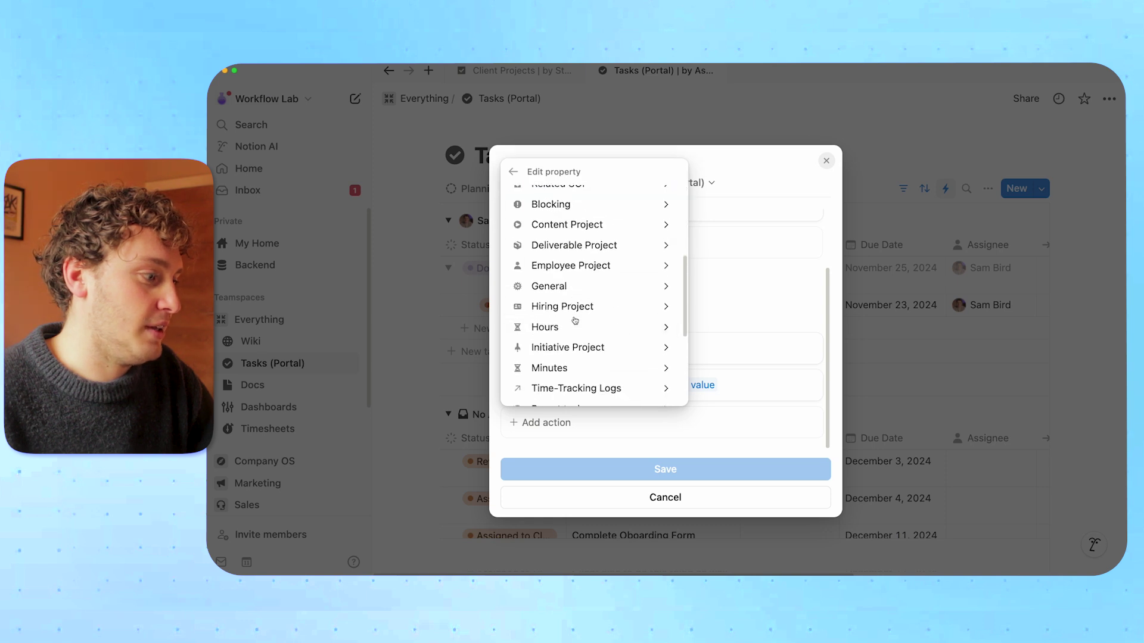
{"action": "left_click", "coordinate": [745, 312]}
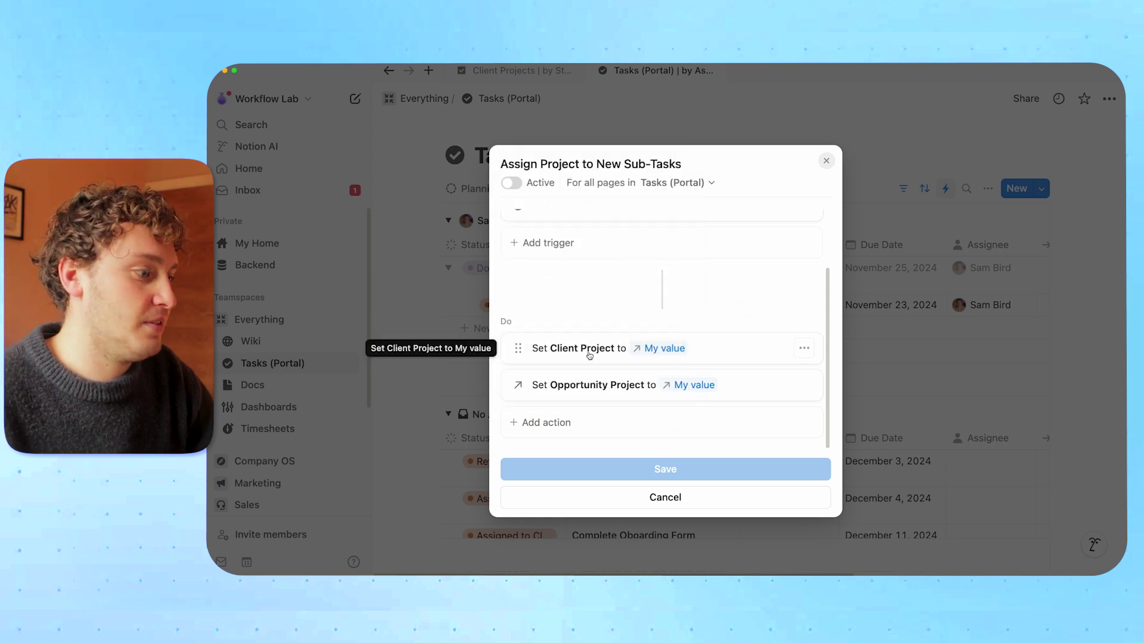
{"action": "left_click", "coordinate": [708, 354]}
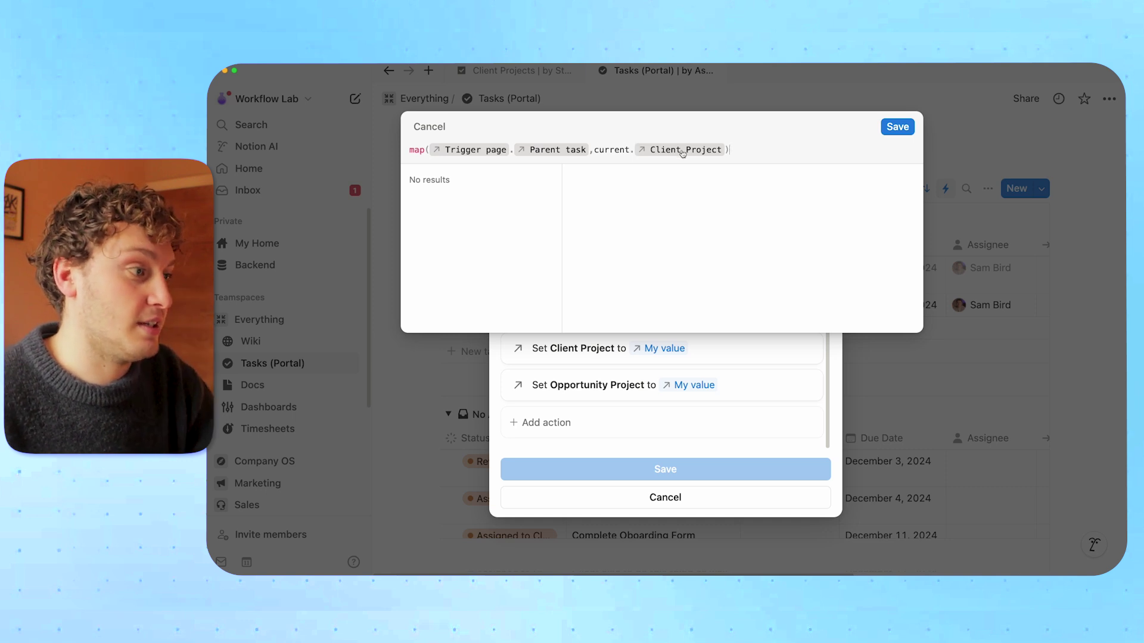
{"action": "left_click", "coordinate": [656, 421]}
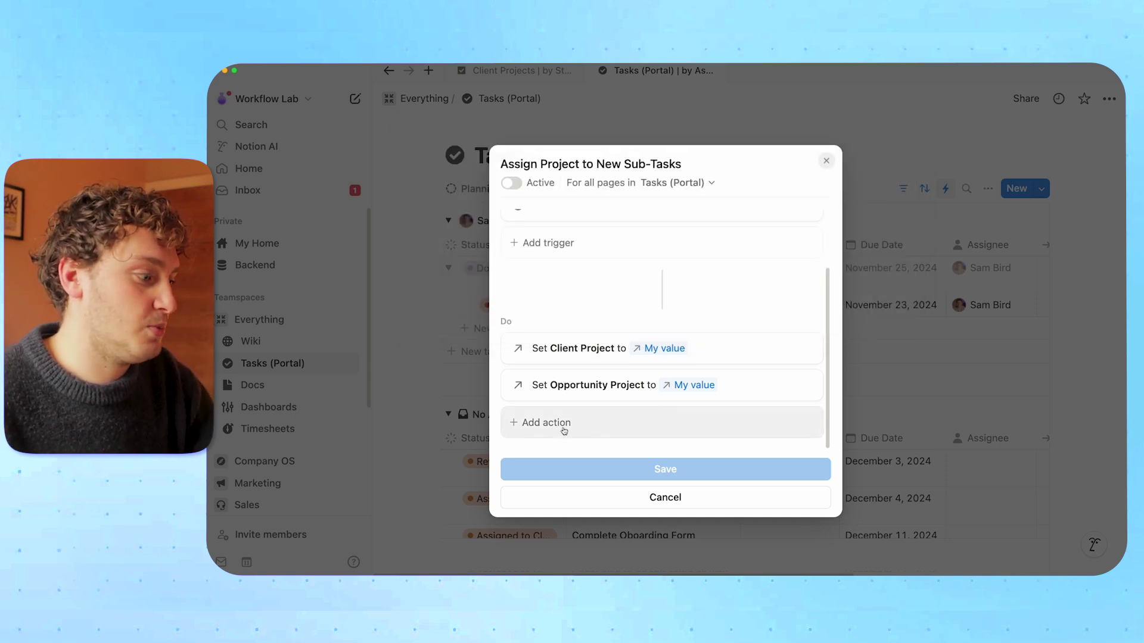
Step: Add an action to the automation that edits the Content Project property using a custom formula
{"action": "left_click", "coordinate": [538, 424]}
{"action": "left_click", "coordinate": [582, 247]}
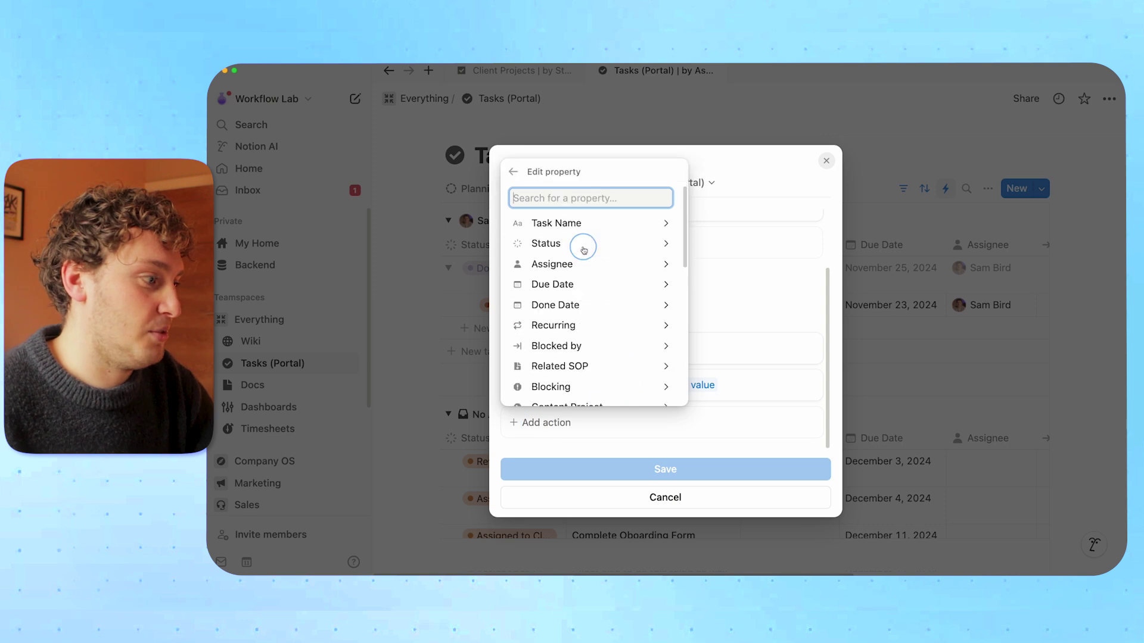
{"action": "scroll", "coordinate": [602, 350], "scroll_direction": "down", "scroll_amount": 2}
{"action": "scroll", "coordinate": [601, 352], "scroll_direction": "down", "scroll_amount": 3}
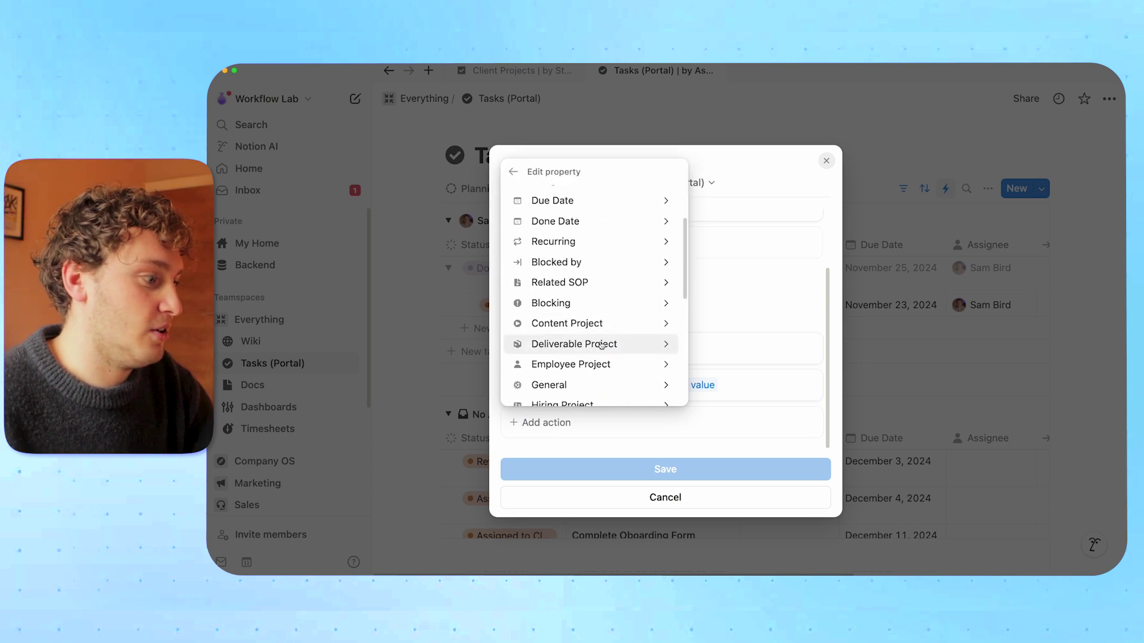
{"action": "left_click", "coordinate": [593, 324]}
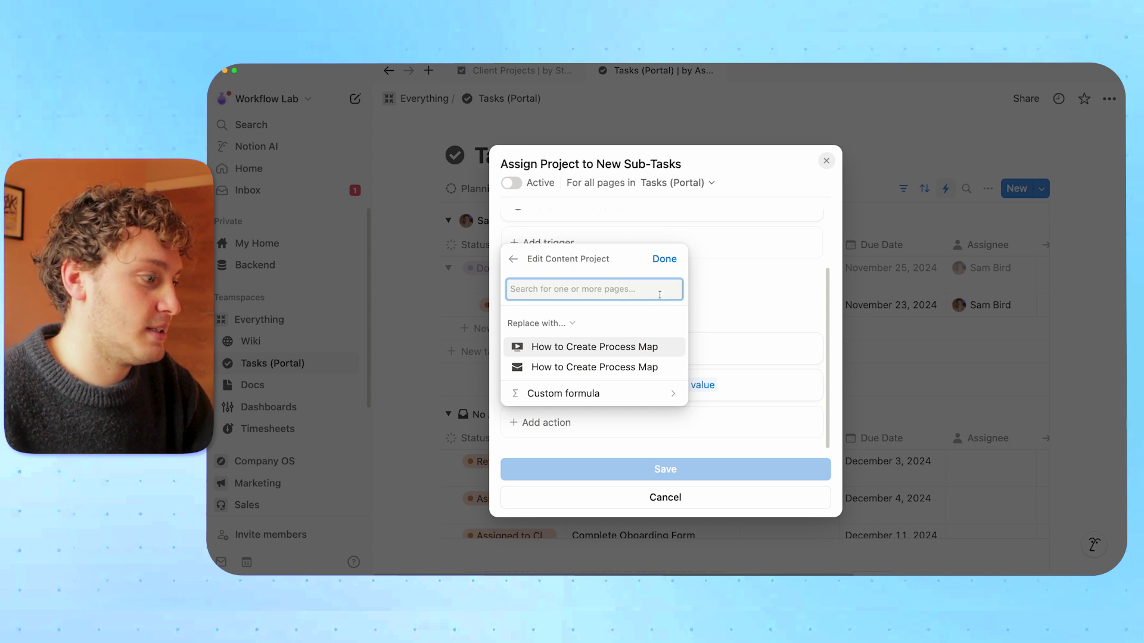
{"action": "left_click", "coordinate": [597, 394]}
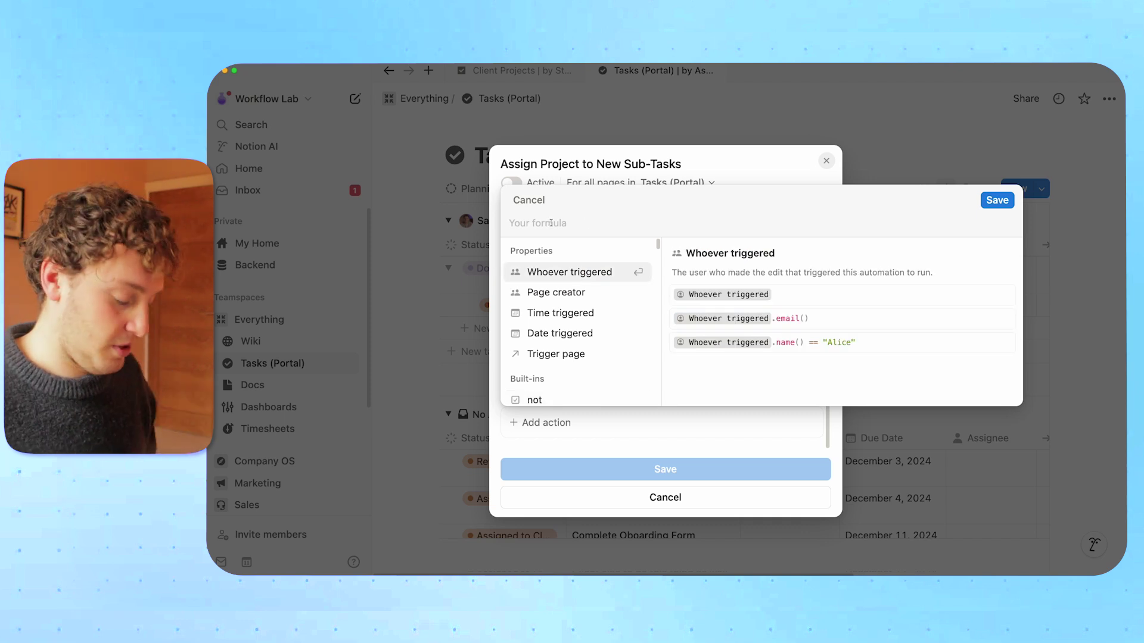
Step: Start the Content Project formula with a map function over the Trigger page's Parent task
{"action": "type", "text": "map("}
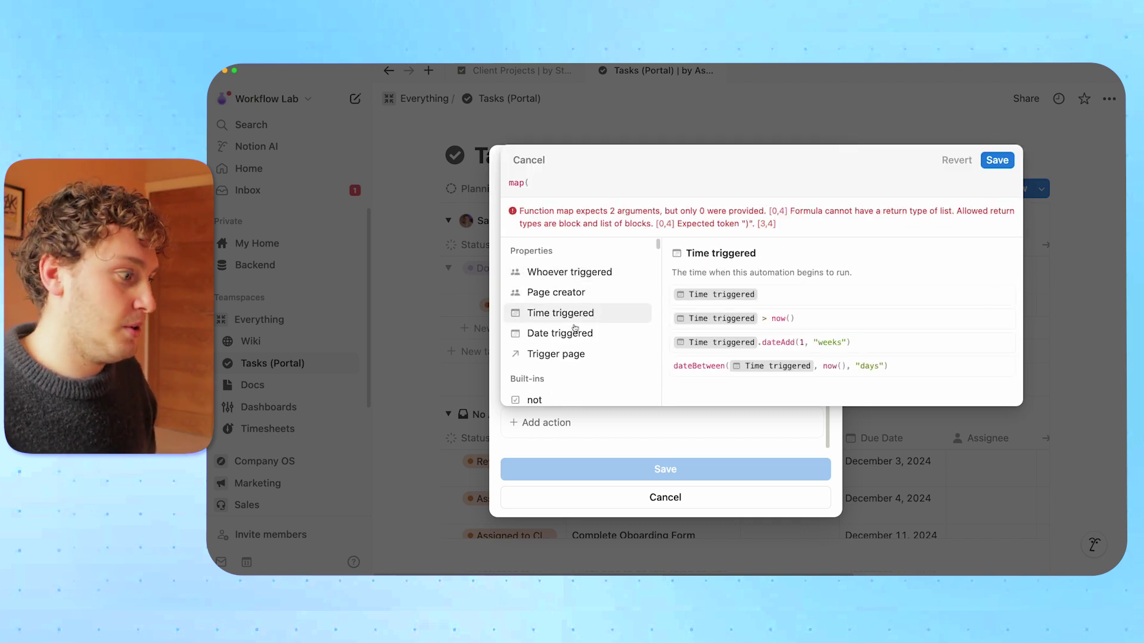
{"action": "left_click", "coordinate": [561, 355]}
{"action": "type", "text": "."}
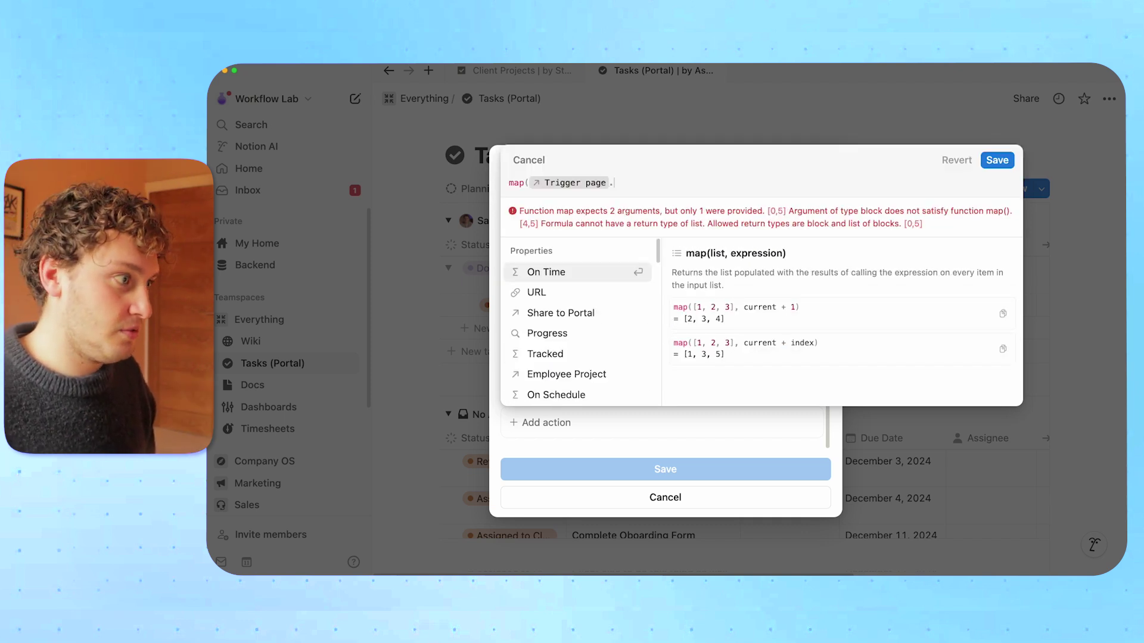
{"action": "scroll", "coordinate": [572, 328], "scroll_direction": "down", "scroll_amount": 3}
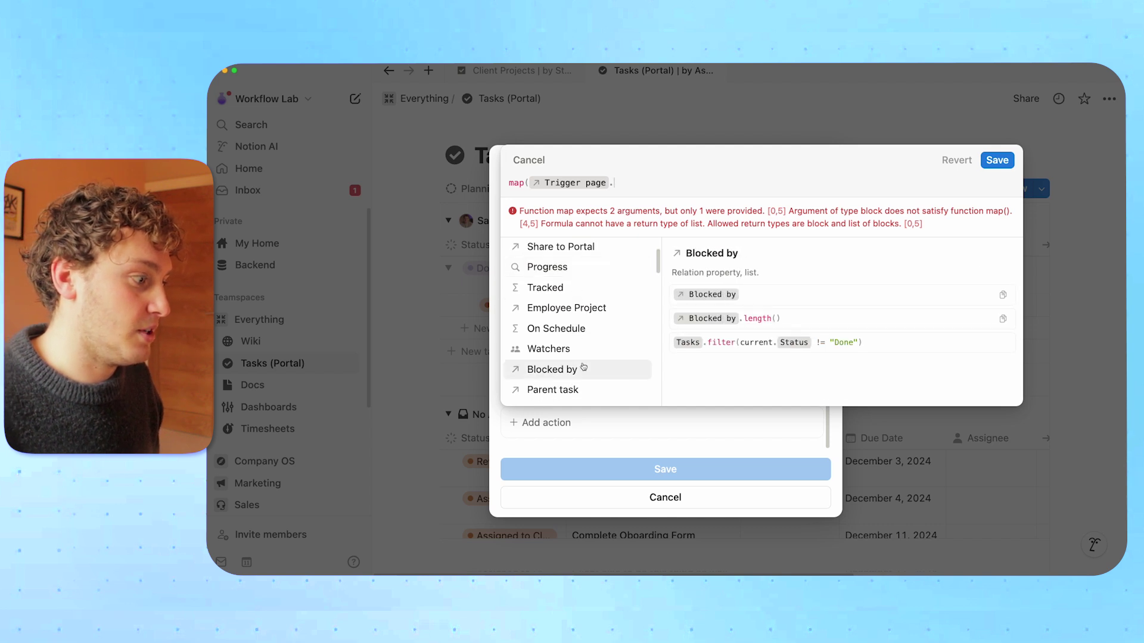
{"action": "left_click", "coordinate": [623, 328]}
{"action": "type", "text": ","}
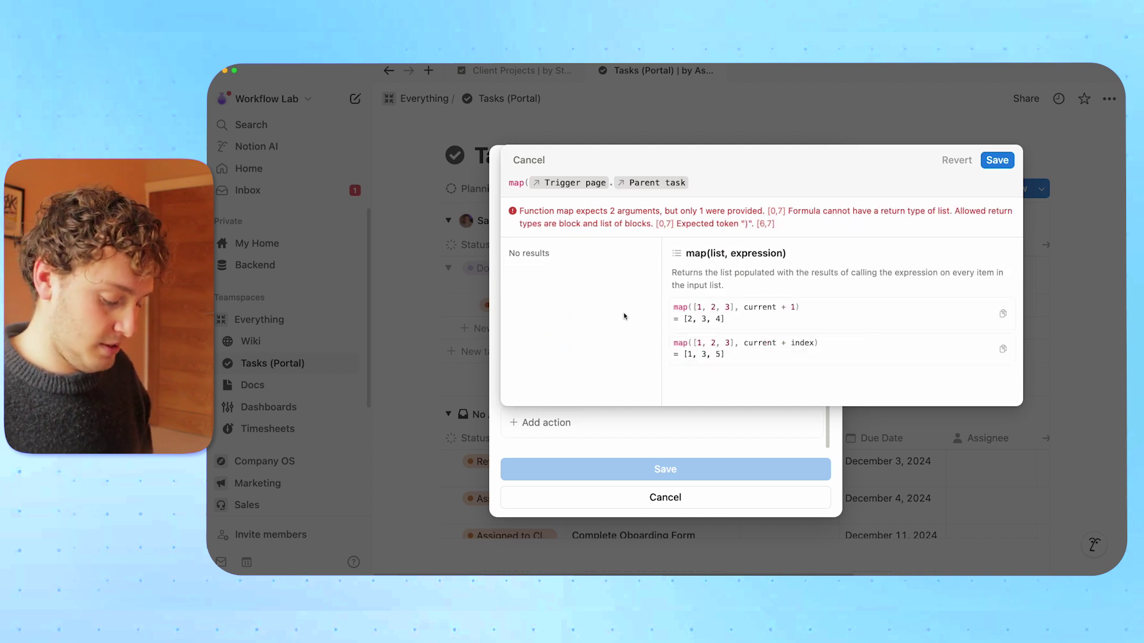
Step: Complete the formula's second argument as current.Content Project, close the parenthesis and save the formula
{"action": "type", "text": "current"}
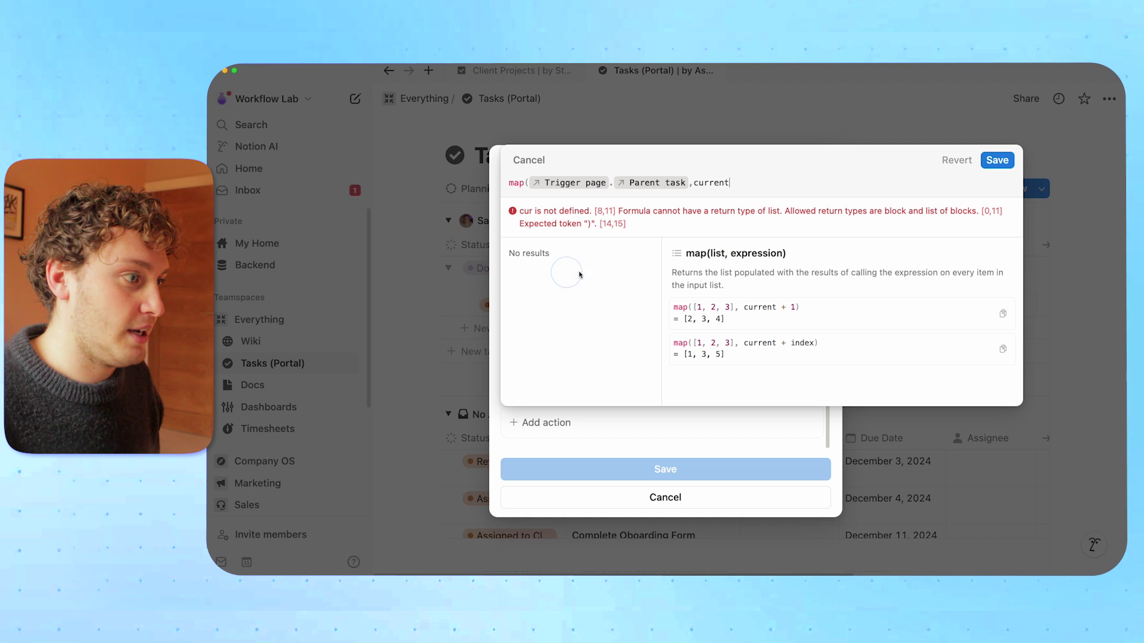
{"action": "type", "text": "."}
{"action": "scroll", "coordinate": [582, 332], "scroll_direction": "down", "scroll_amount": 3}
{"action": "scroll", "coordinate": [582, 335], "scroll_direction": "down", "scroll_amount": 5}
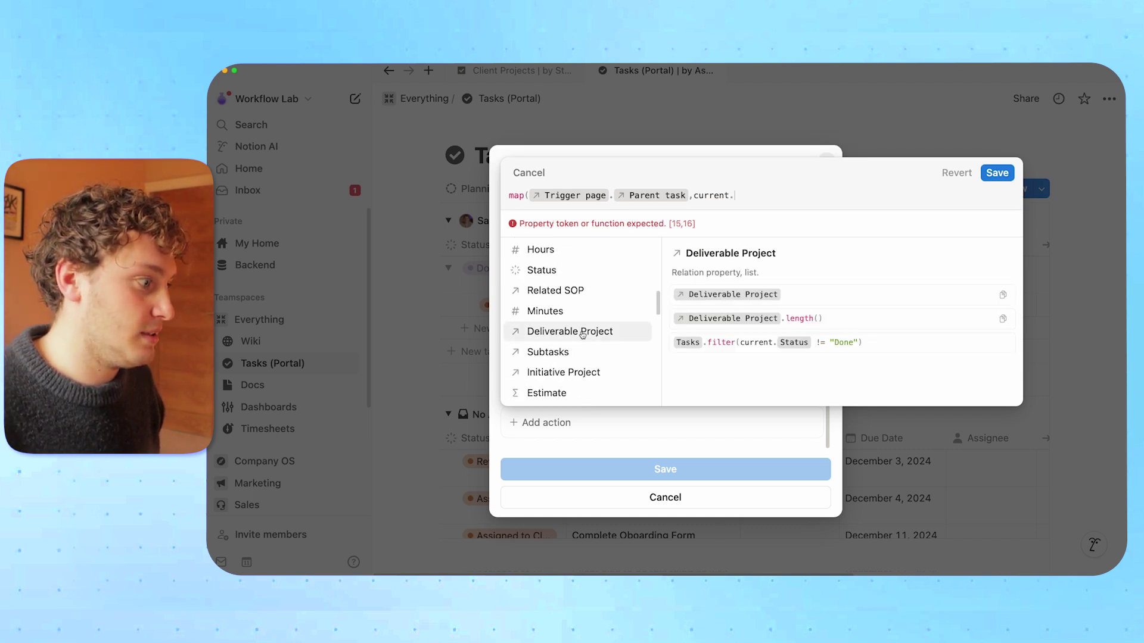
{"action": "scroll", "coordinate": [582, 335], "scroll_direction": "down", "scroll_amount": 6}
{"action": "left_click", "coordinate": [582, 335]}
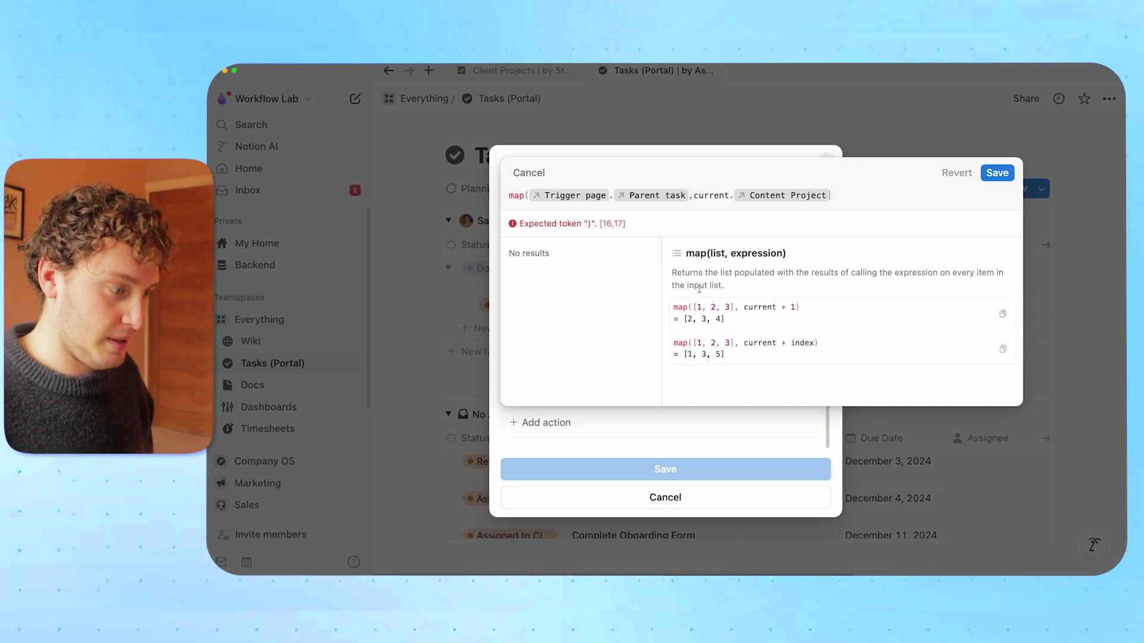
{"action": "type", "text": ")"}
{"action": "left_click", "coordinate": [997, 200]}
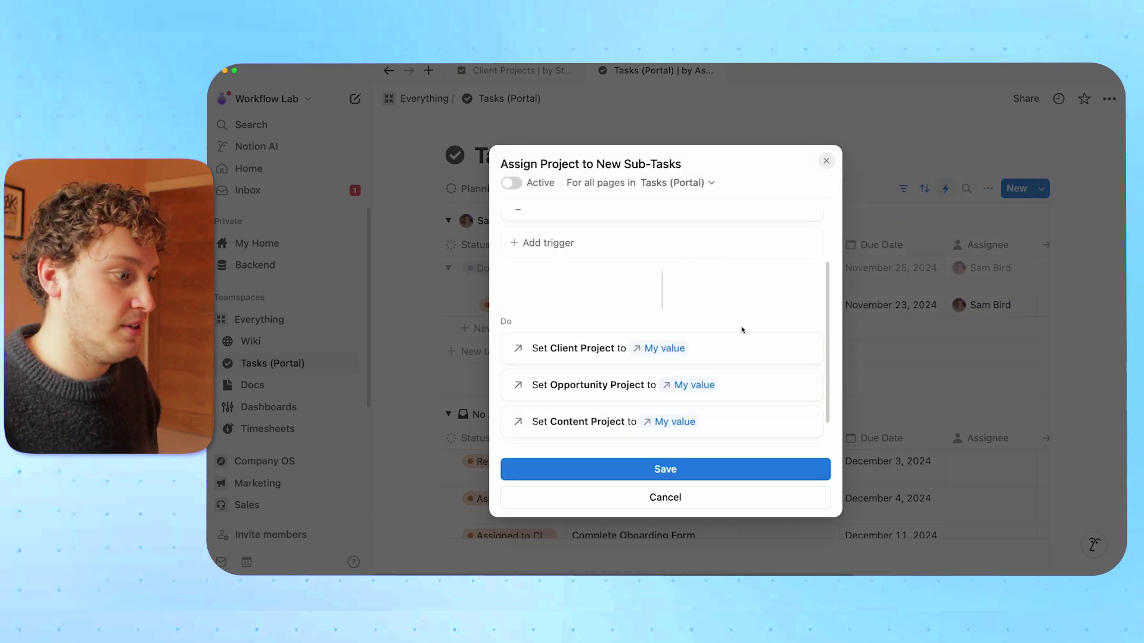
Step: Save the Assign Project to New Sub-Tasks automation and make it active
{"action": "scroll", "coordinate": [603, 365], "scroll_direction": "down", "scroll_amount": 2}
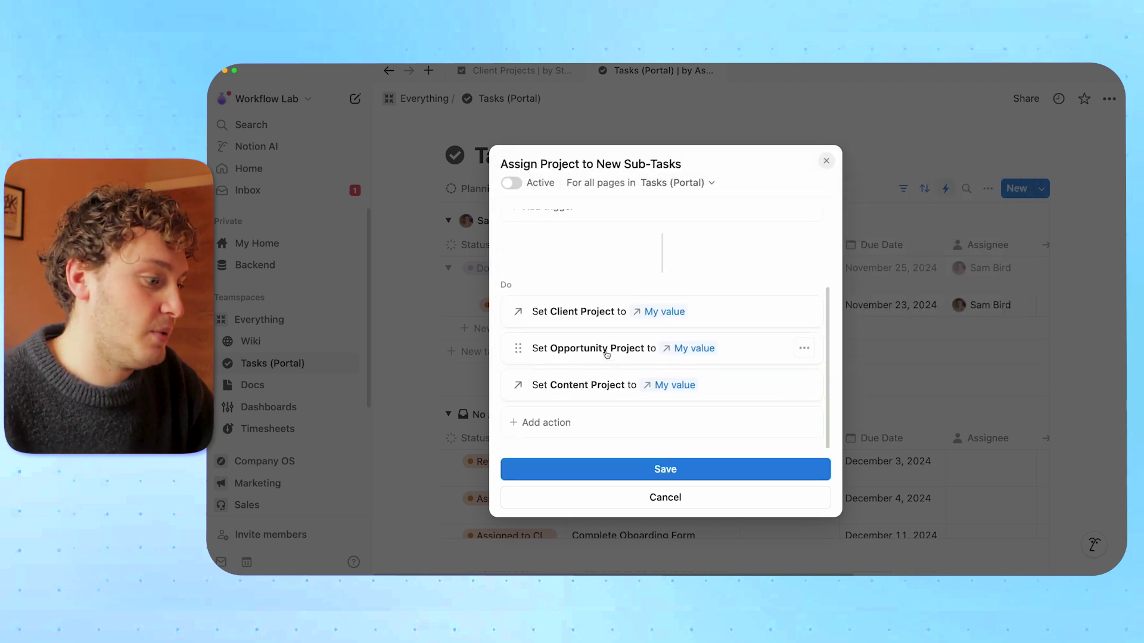
{"action": "left_click", "coordinate": [678, 465]}
{"action": "mouse_move", "coordinate": [1019, 284]}
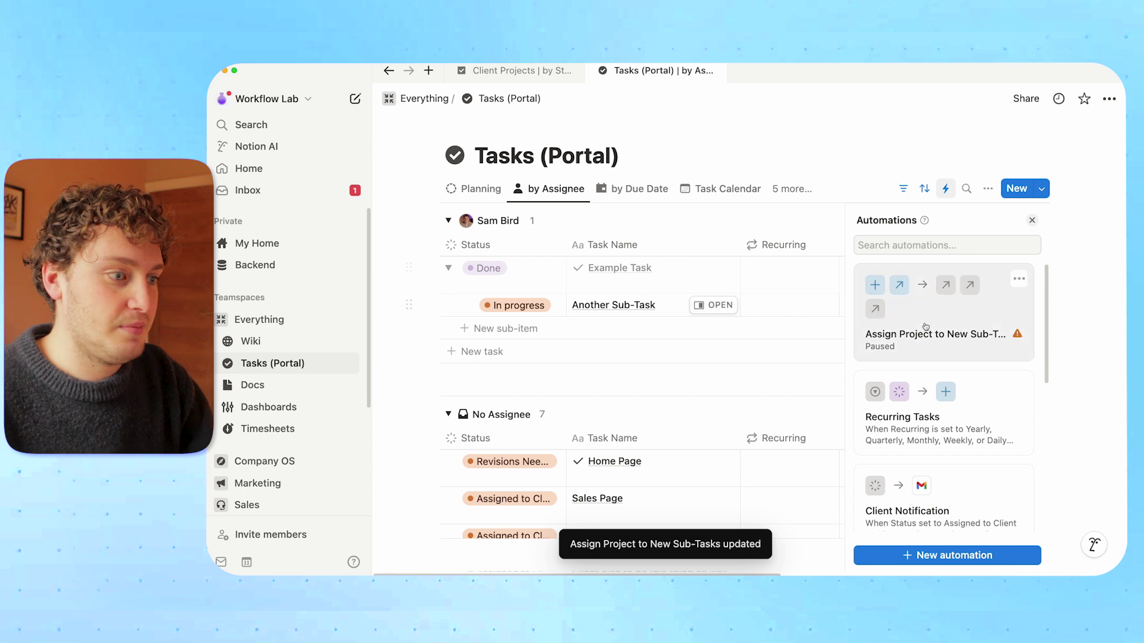
{"action": "left_click", "coordinate": [1020, 281]}
{"action": "left_click", "coordinate": [1059, 302]}
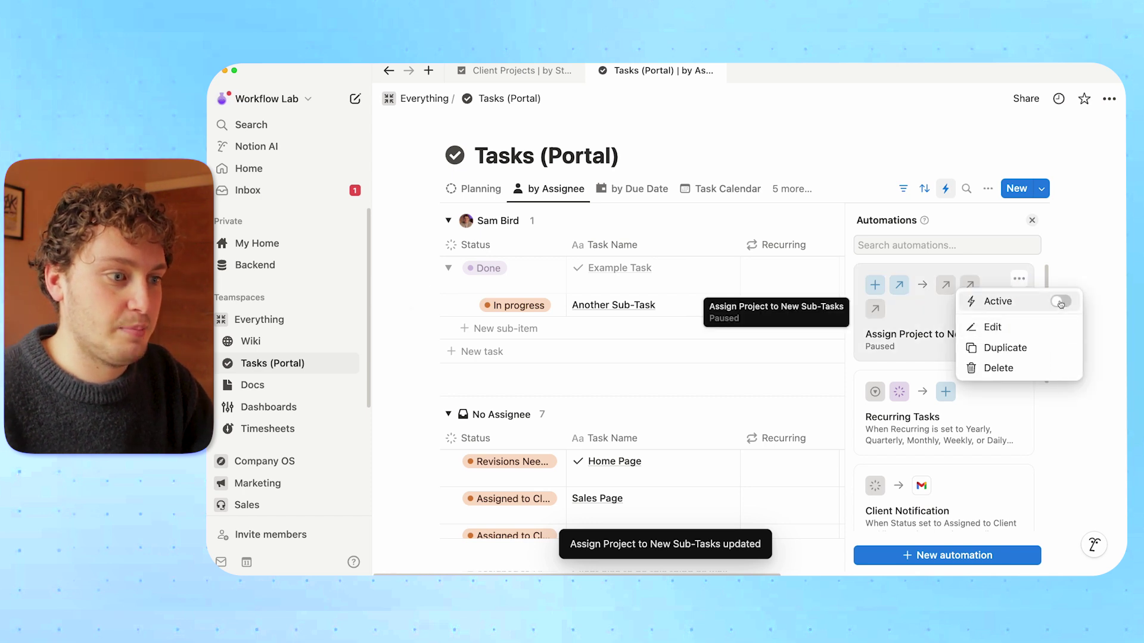
{"action": "key", "text": "Escape"}
{"action": "key", "text": "Escape"}
Step: On My Home, add a sub-item named Task 3 under the Prep for Onboarding Call task
{"action": "left_click", "coordinate": [267, 241]}
{"action": "scroll", "coordinate": [664, 244], "scroll_direction": "down", "scroll_amount": 6}
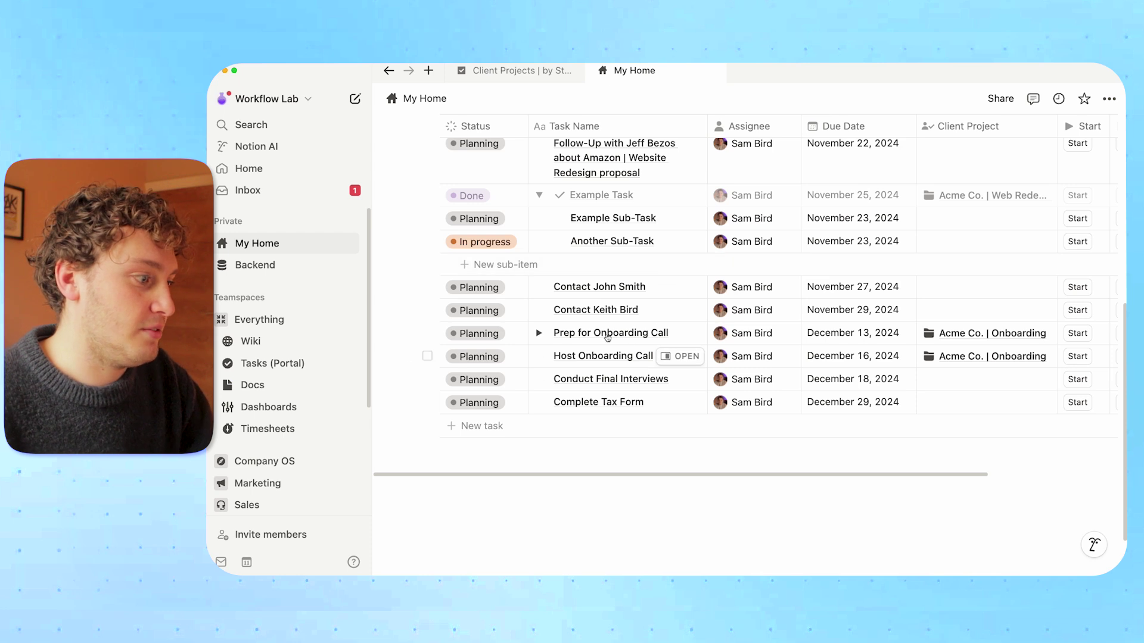
{"action": "left_click", "coordinate": [539, 333]}
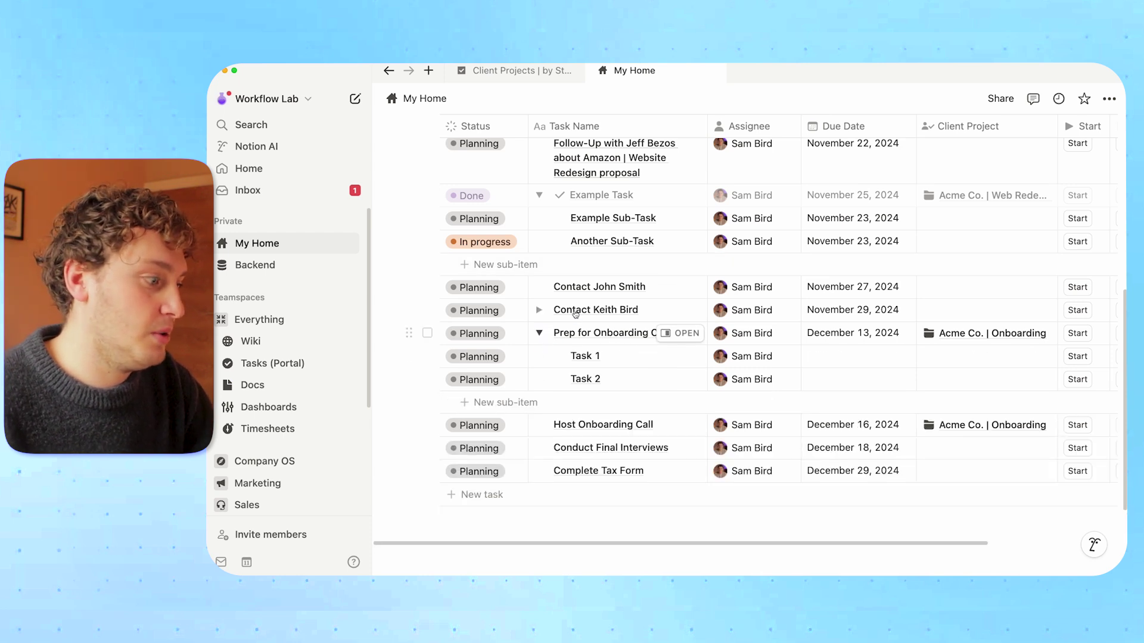
{"action": "left_click", "coordinate": [542, 403]}
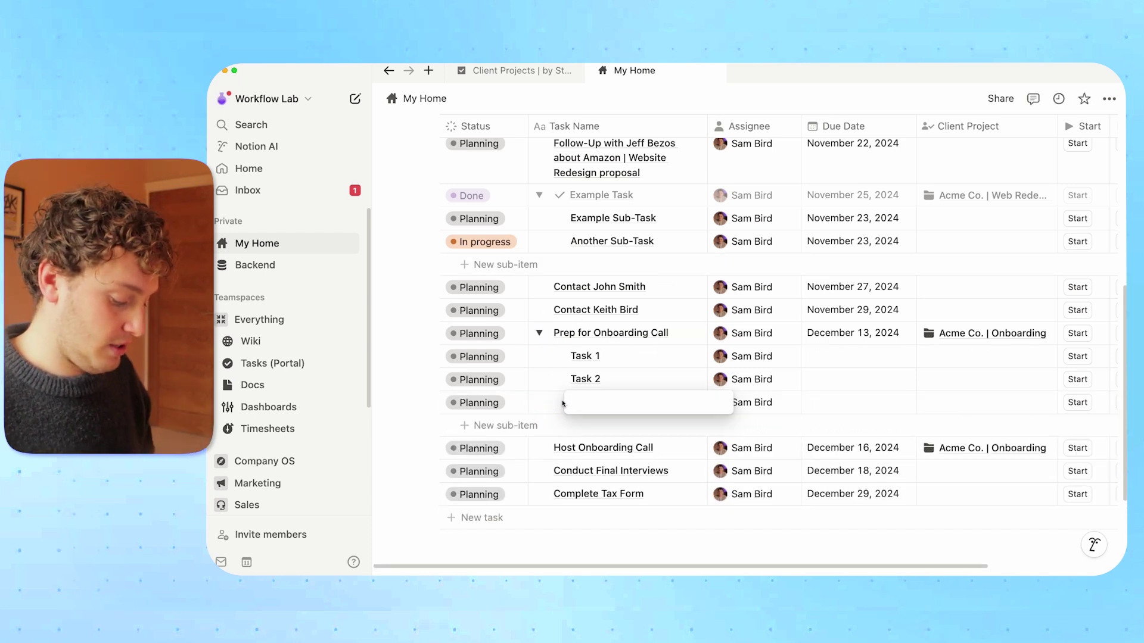
{"action": "type", "text": "Task 3"}
{"action": "key", "text": "Return"}
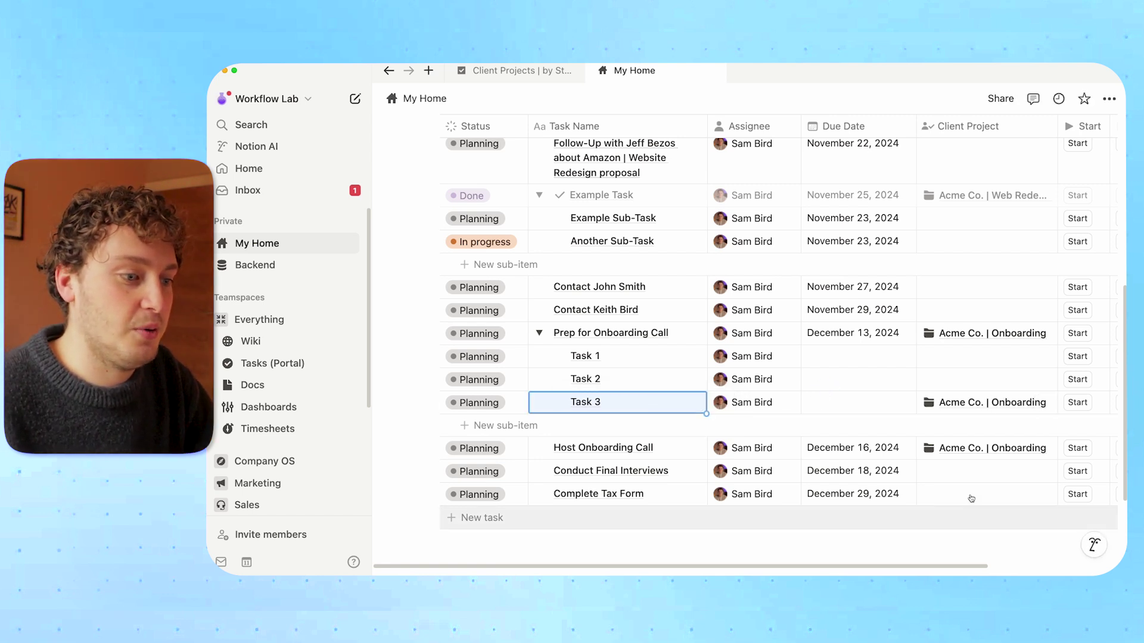
Step: Open the Acme Co. | Onboarding project linked to Task 3 as a full page and expand Prep for Onboarding Call
{"action": "left_click", "coordinate": [972, 402]}
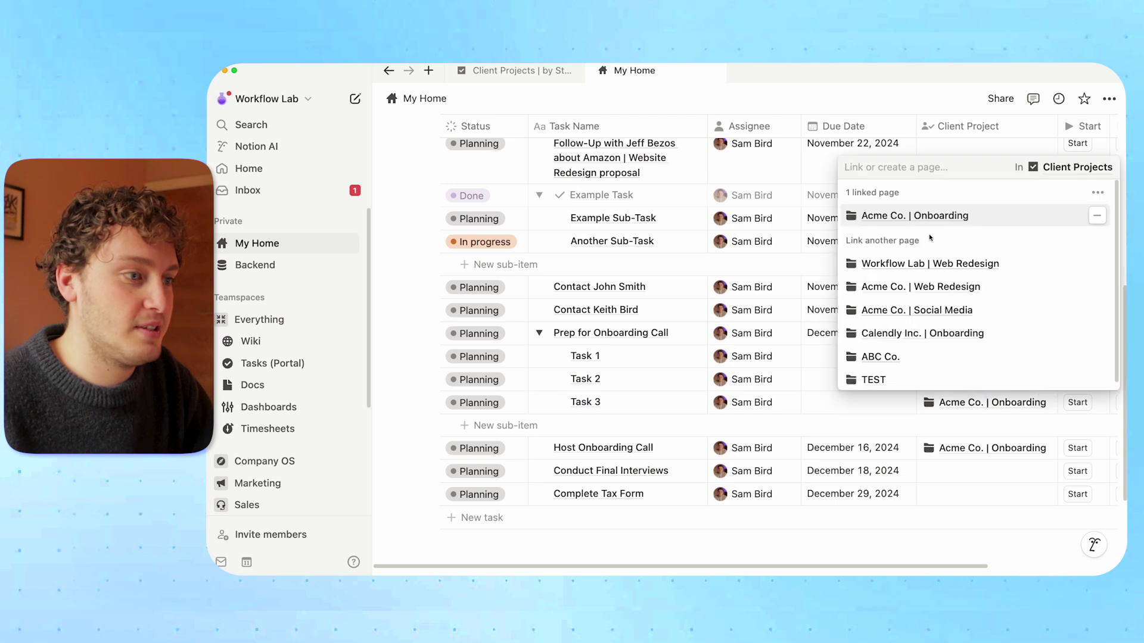
{"action": "left_click", "coordinate": [918, 215]}
{"action": "left_click", "coordinate": [546, 98]}
{"action": "scroll", "coordinate": [707, 290], "scroll_direction": "down", "scroll_amount": 5}
{"action": "scroll", "coordinate": [708, 289], "scroll_direction": "up", "scroll_amount": 1}
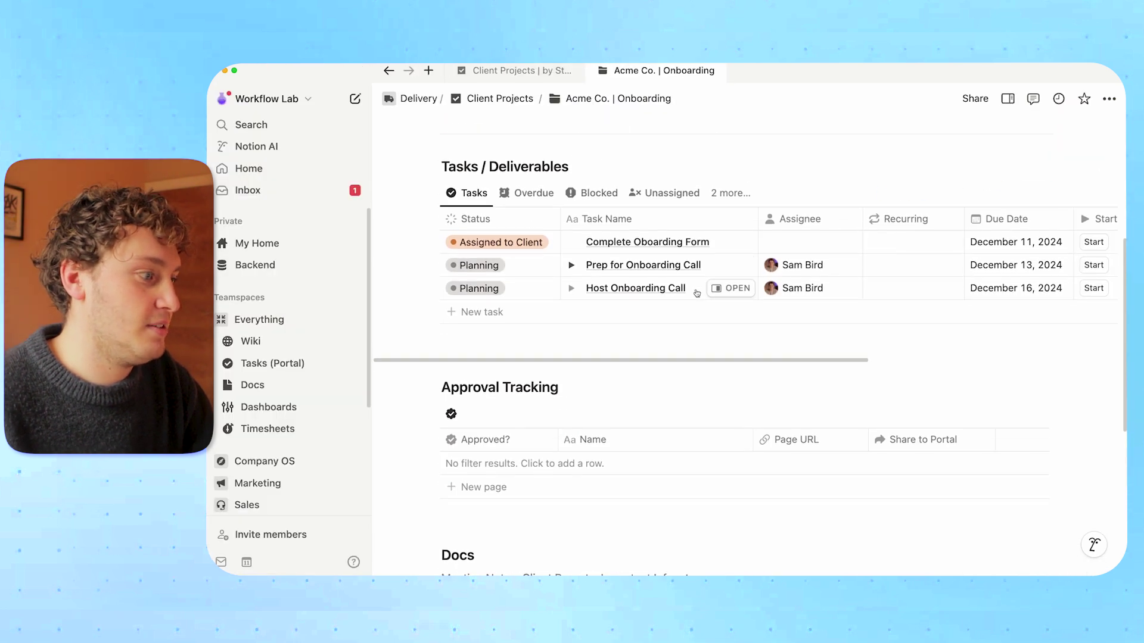
{"action": "left_click", "coordinate": [572, 264]}
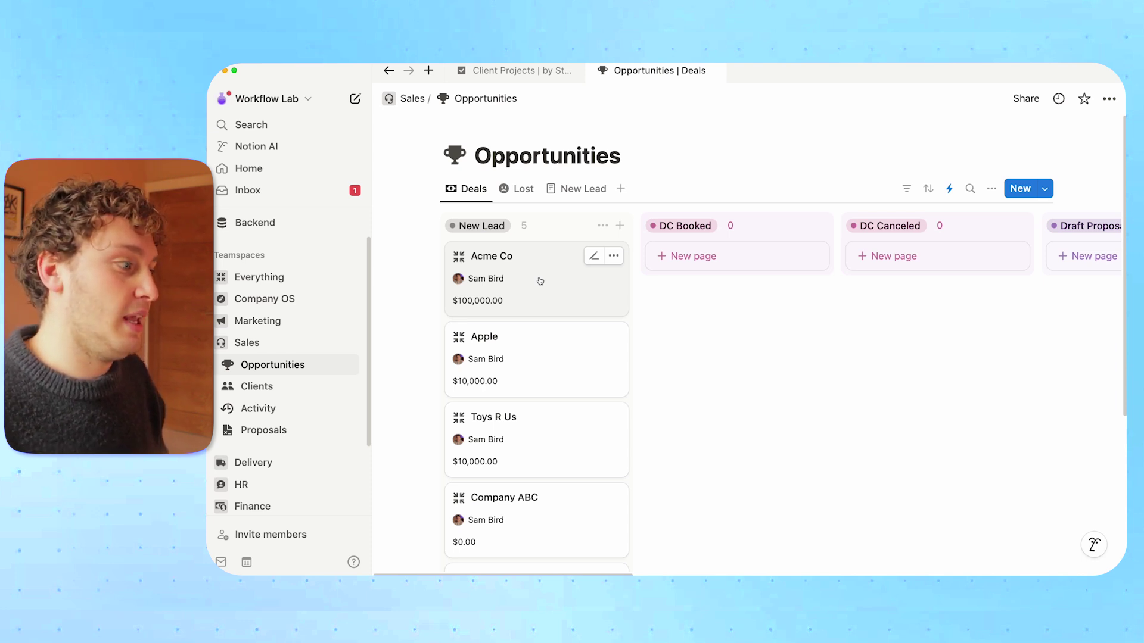
Step: Move the Acme Co deal from New Lead to DC Booked on the Opportunities board and open it as a full page
{"action": "left_click_drag", "start_coordinate": [539, 278], "coordinate": [732, 267]}
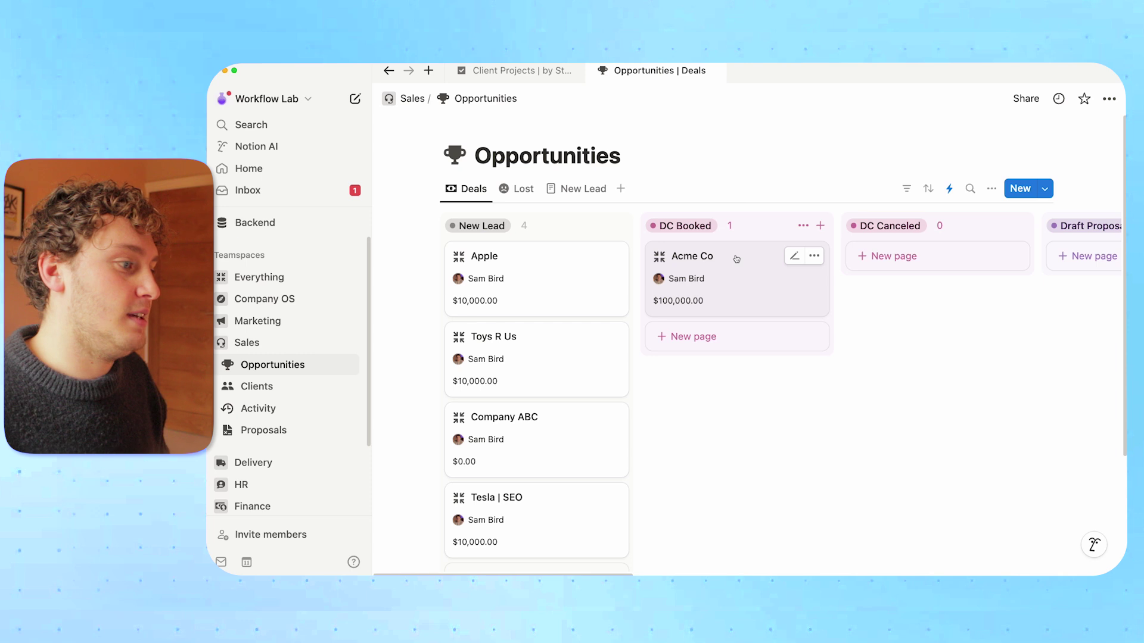
{"action": "left_click", "coordinate": [745, 266]}
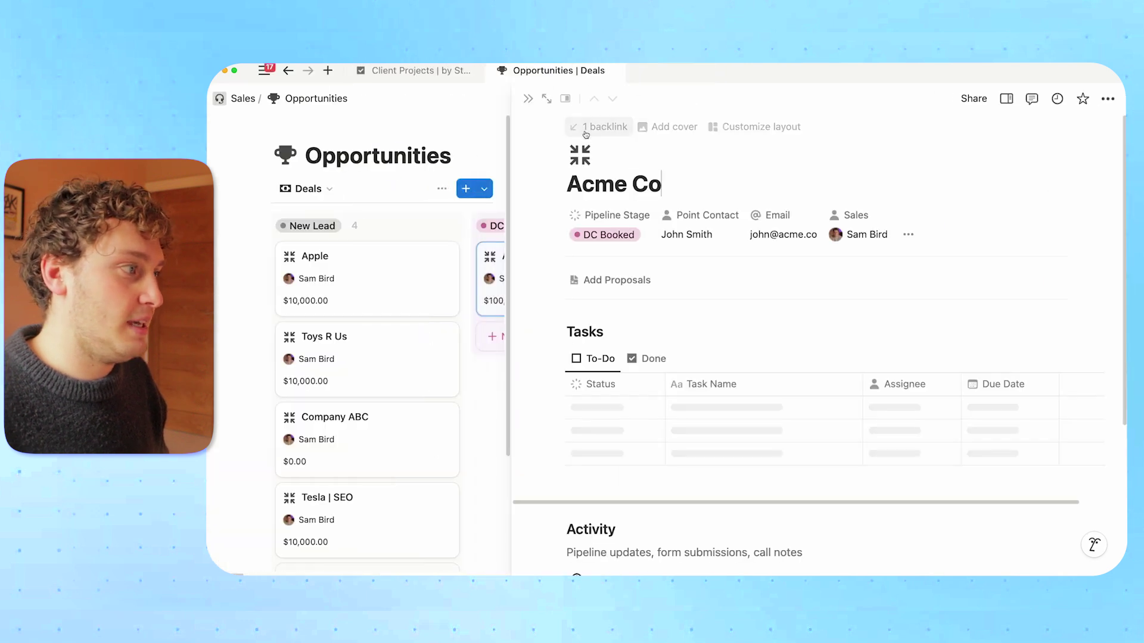
{"action": "left_click", "coordinate": [547, 100]}
Step: Check the Tasks and Activity sections of the Acme Co deal and return to the Opportunities board
{"action": "scroll", "coordinate": [697, 256], "scroll_direction": "down", "scroll_amount": 5}
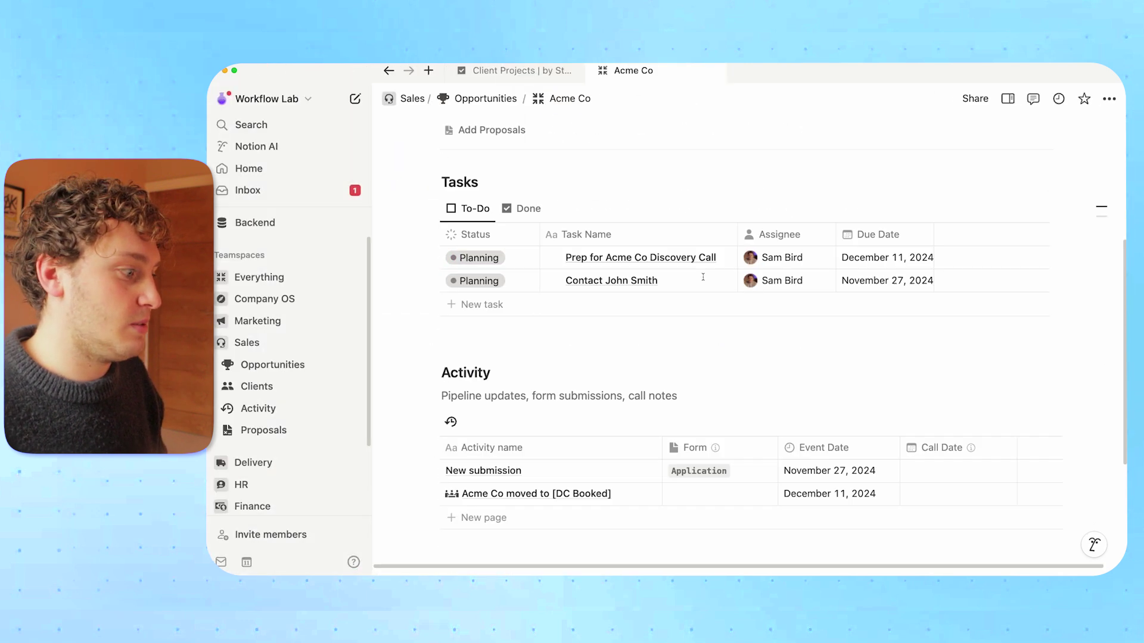
{"action": "scroll", "coordinate": [703, 281], "scroll_direction": "down", "scroll_amount": 3}
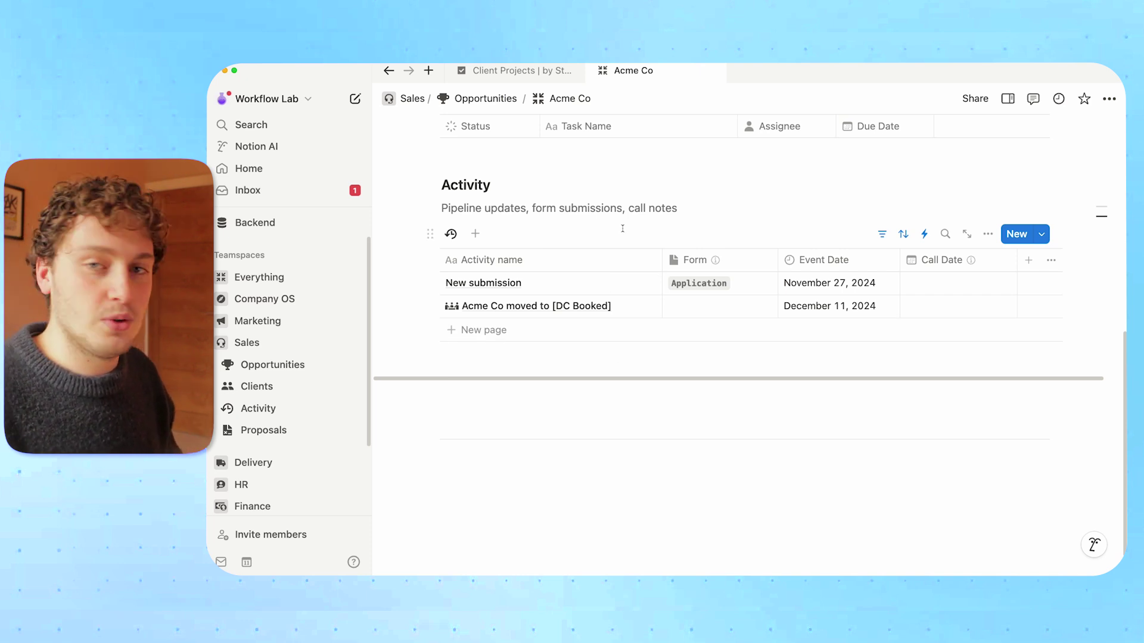
{"action": "left_click", "coordinate": [483, 98]}
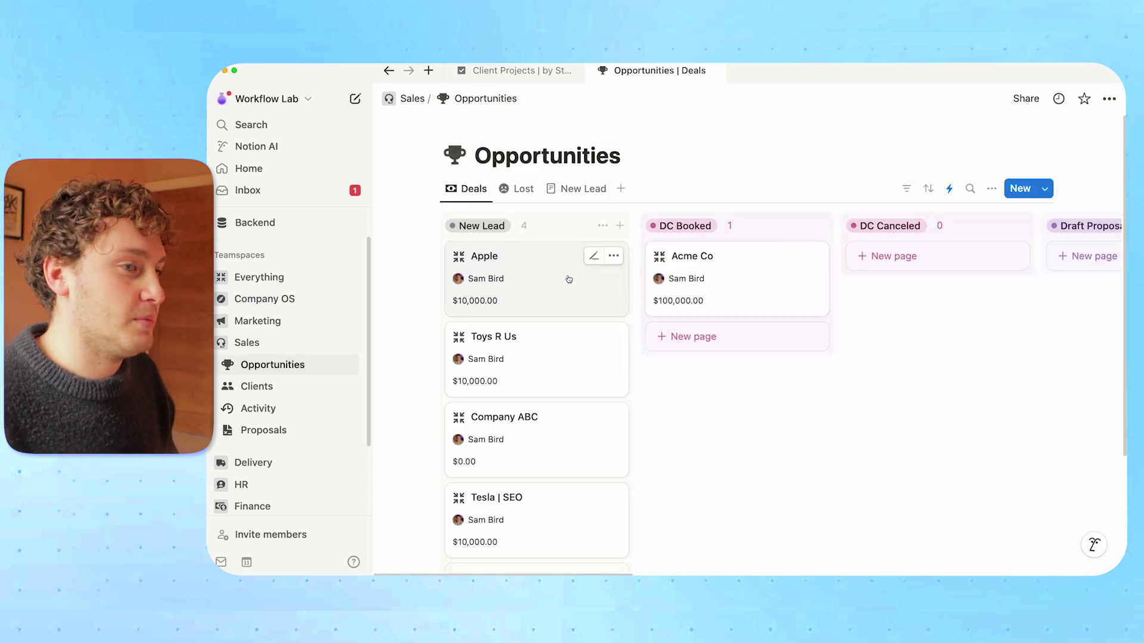
Step: Open the DC Booked automation of the Opportunities database for editing and review its trigger and Activity page action
{"action": "left_click", "coordinate": [949, 188]}
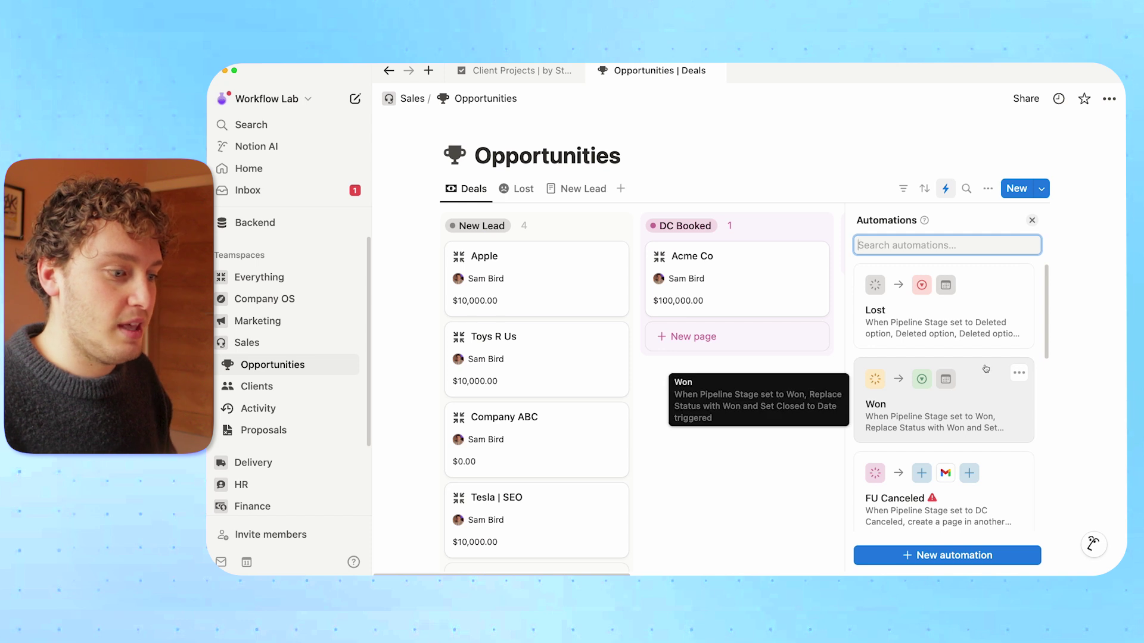
{"action": "scroll", "coordinate": [986, 369], "scroll_direction": "down", "scroll_amount": 10}
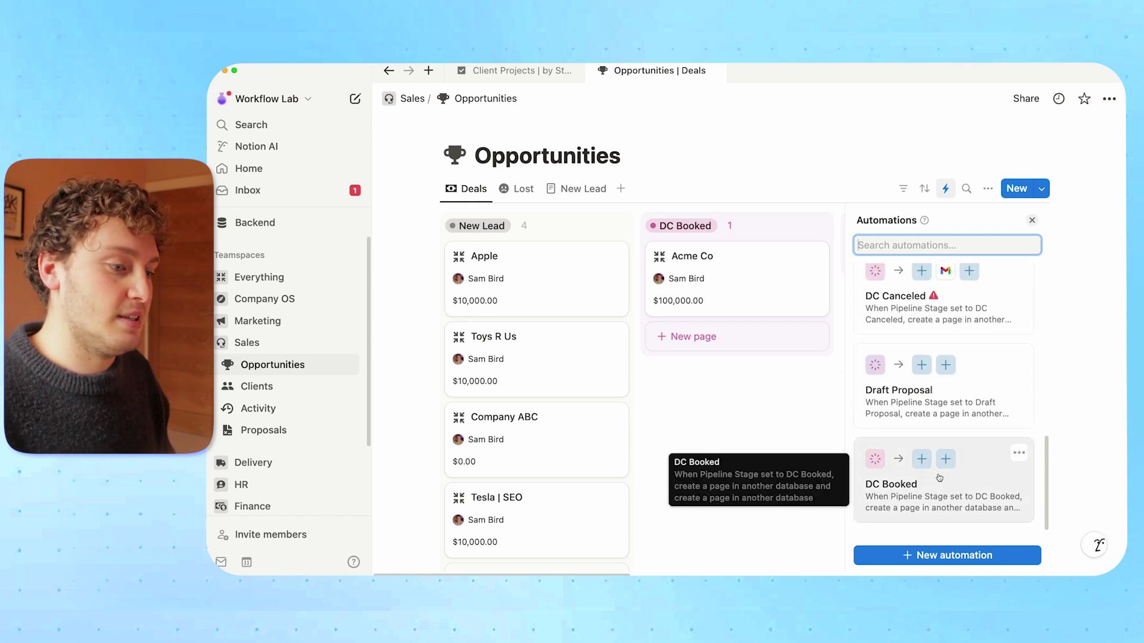
{"action": "left_click", "coordinate": [1019, 454]}
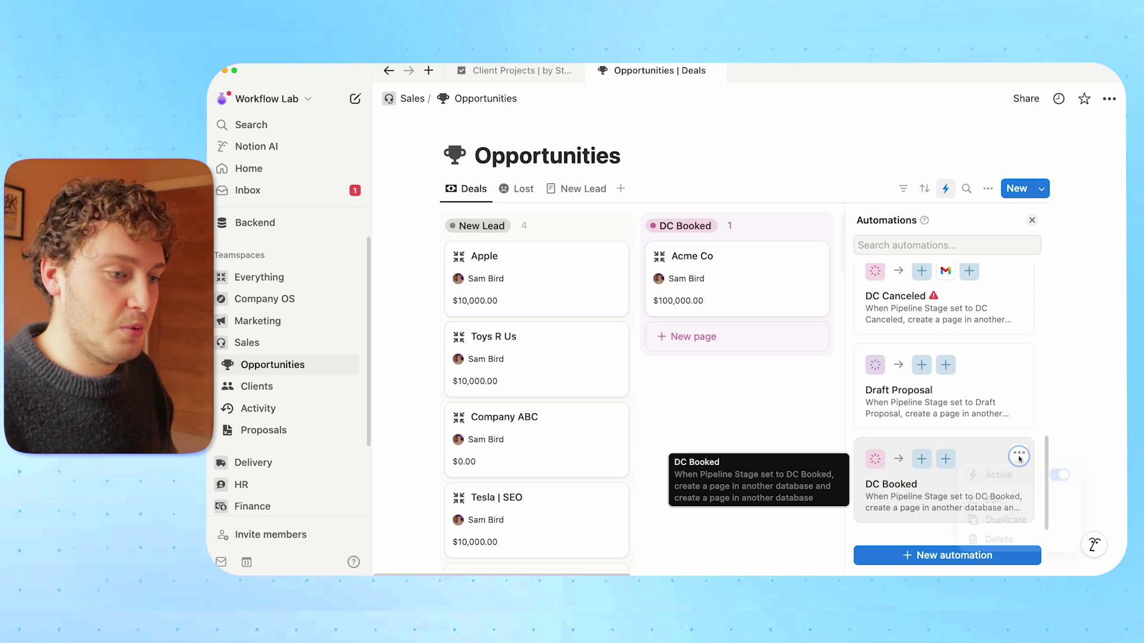
{"action": "left_click", "coordinate": [1007, 500]}
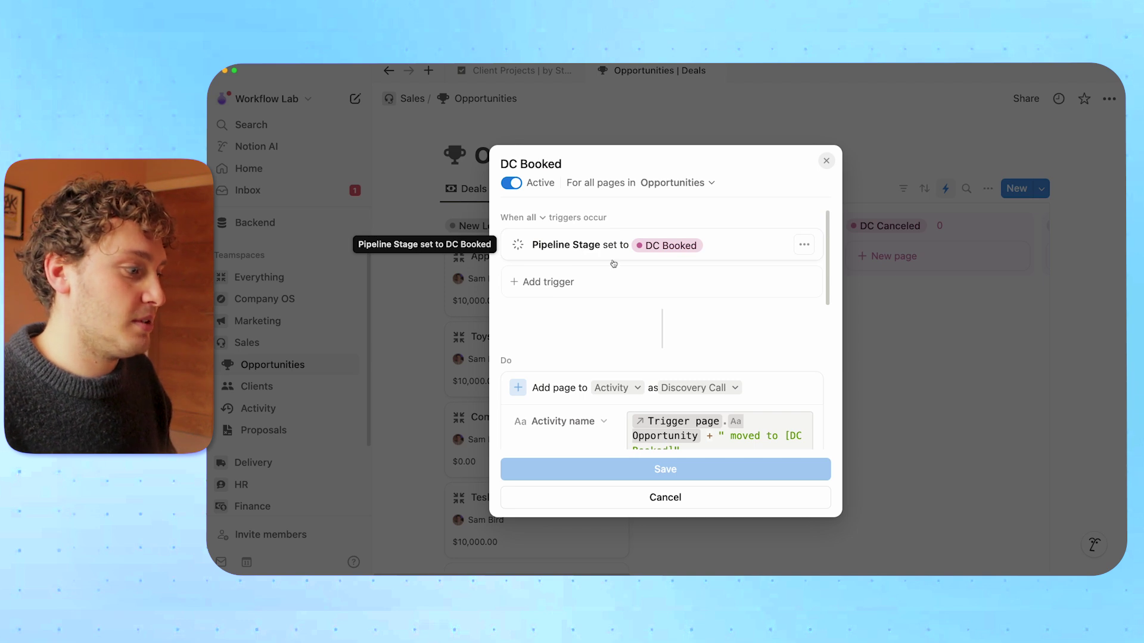
{"action": "scroll", "coordinate": [614, 263], "scroll_direction": "down", "scroll_amount": 3}
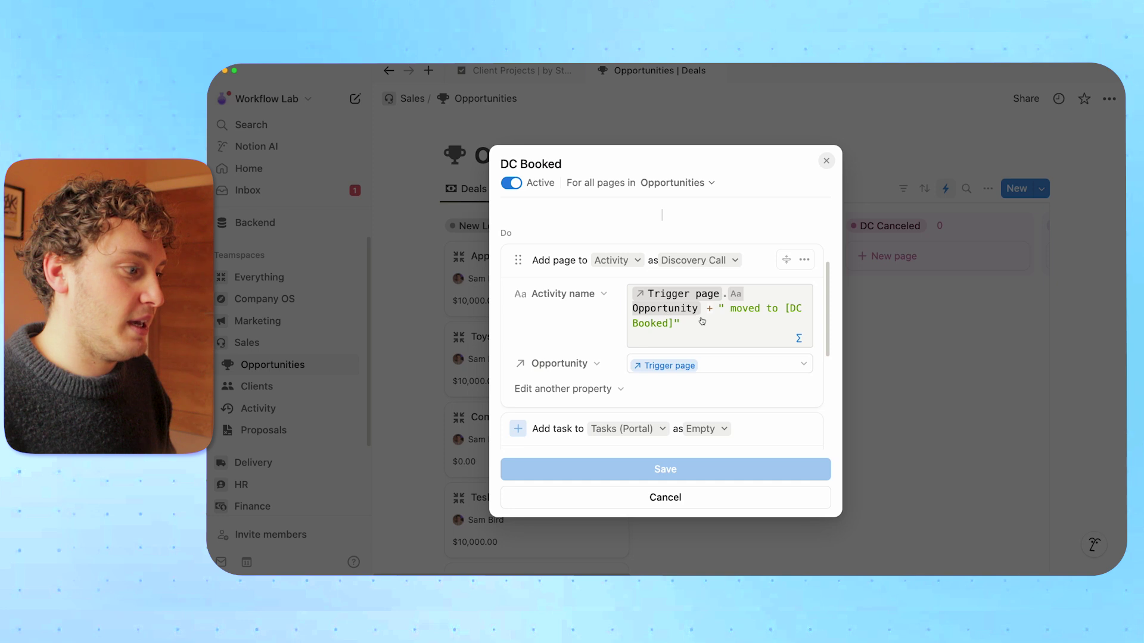
Step: Inspect the Activity name formula in the DC Booked automation, keep it as it is, and close the automation
{"action": "left_click", "coordinate": [799, 338]}
{"action": "left_click", "coordinate": [649, 394]}
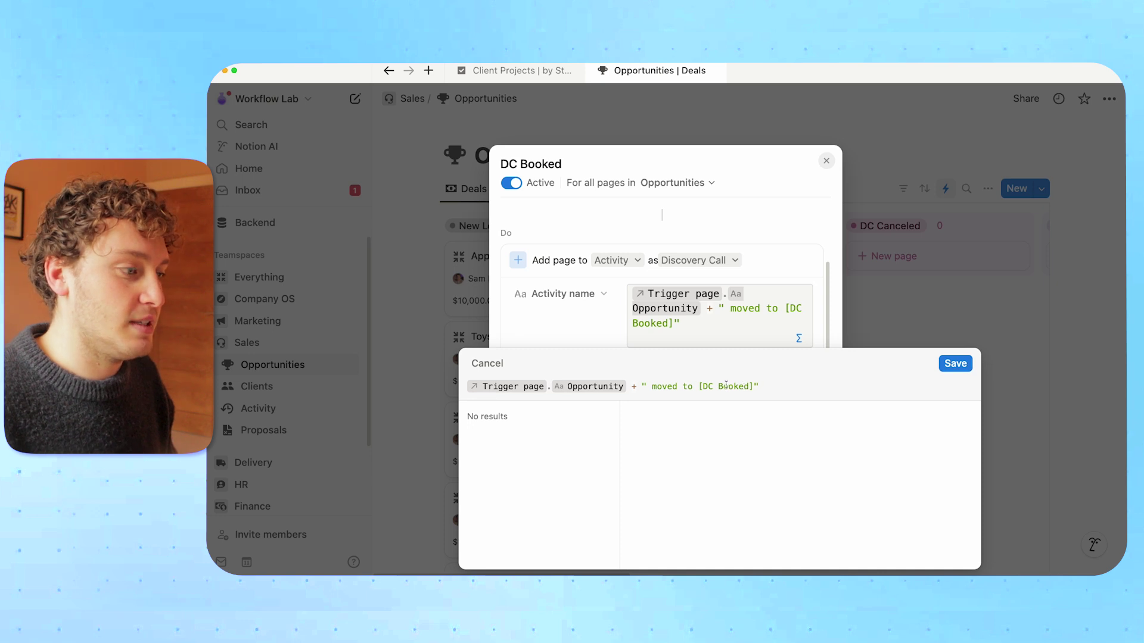
{"action": "left_click", "coordinate": [943, 364]}
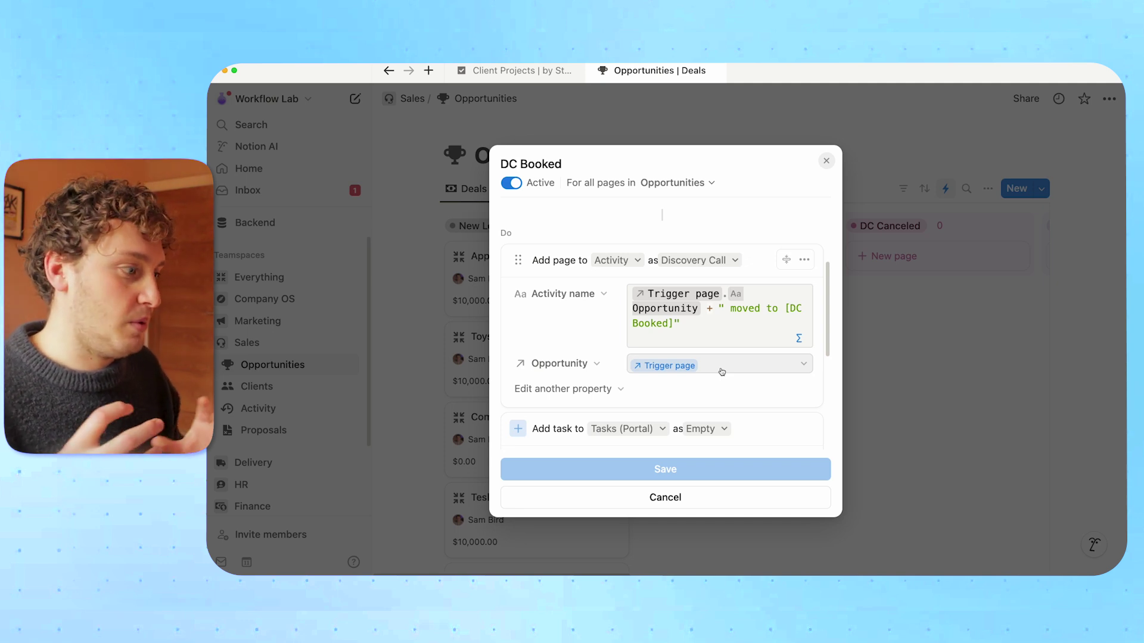
{"action": "key", "text": "Escape"}
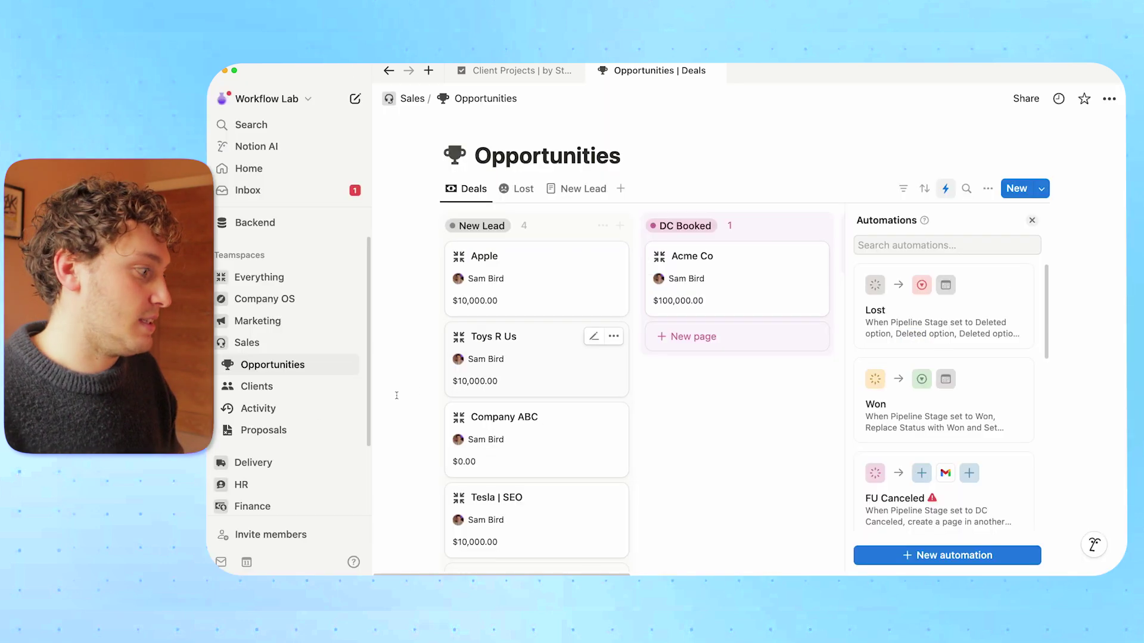
Step: Go to the Sales Activity database and open its Discovery Call template for editing
{"action": "left_click", "coordinate": [280, 409]}
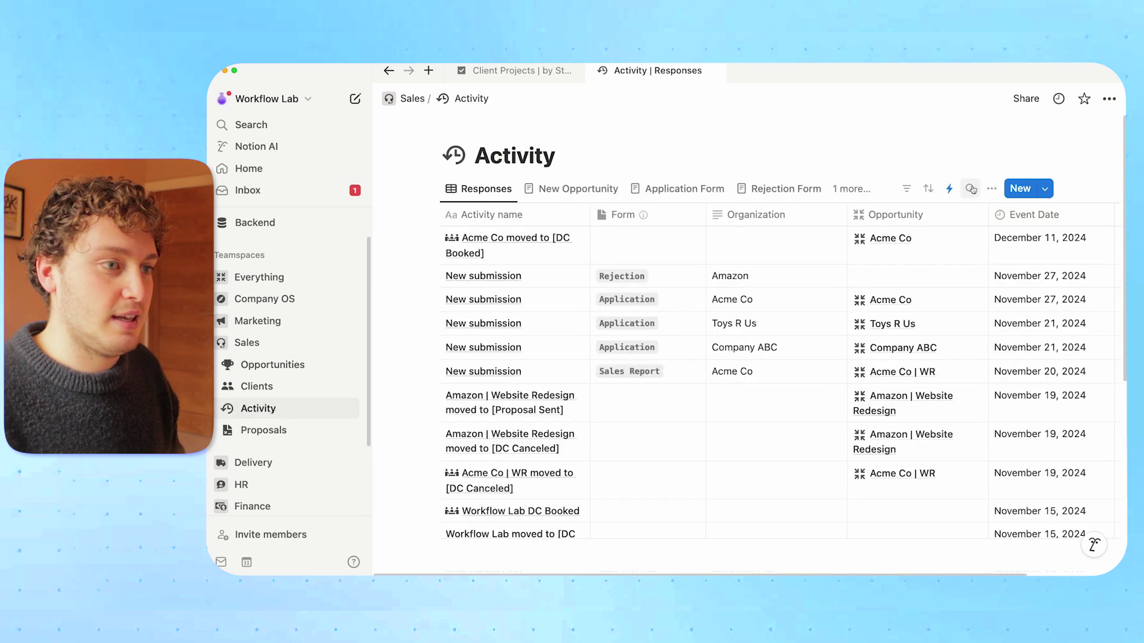
{"action": "left_click", "coordinate": [1043, 188]}
{"action": "left_click", "coordinate": [1090, 235]}
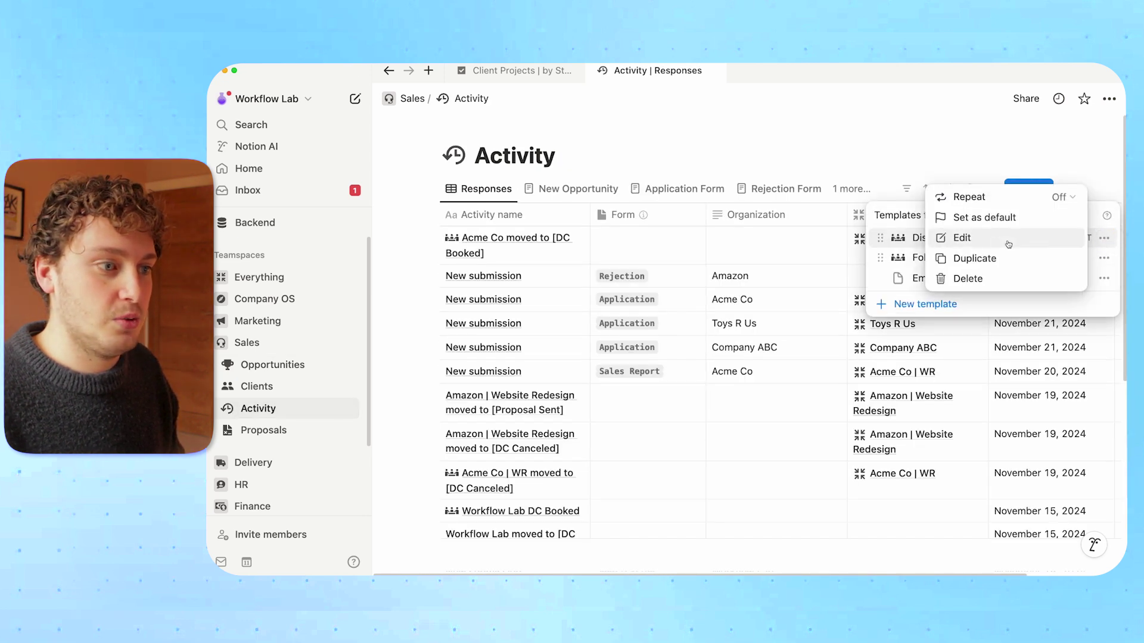
{"action": "left_click", "coordinate": [991, 243]}
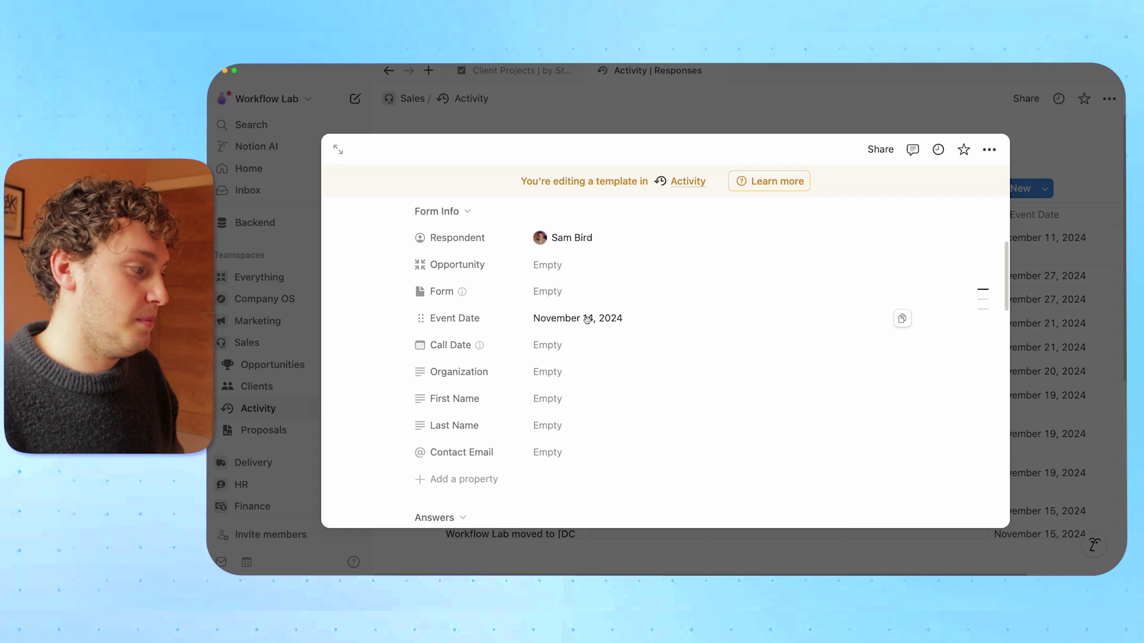
Step: Check the property type of Event Date in the Discovery Call template and close its settings
{"action": "left_click", "coordinate": [476, 320]}
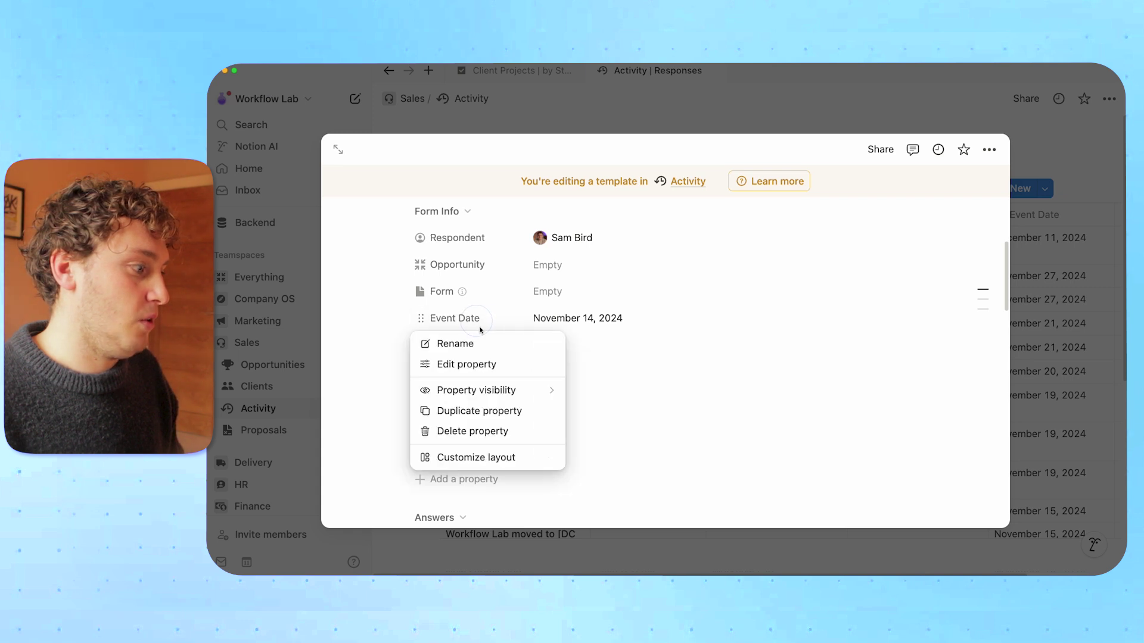
{"action": "left_click", "coordinate": [480, 365]}
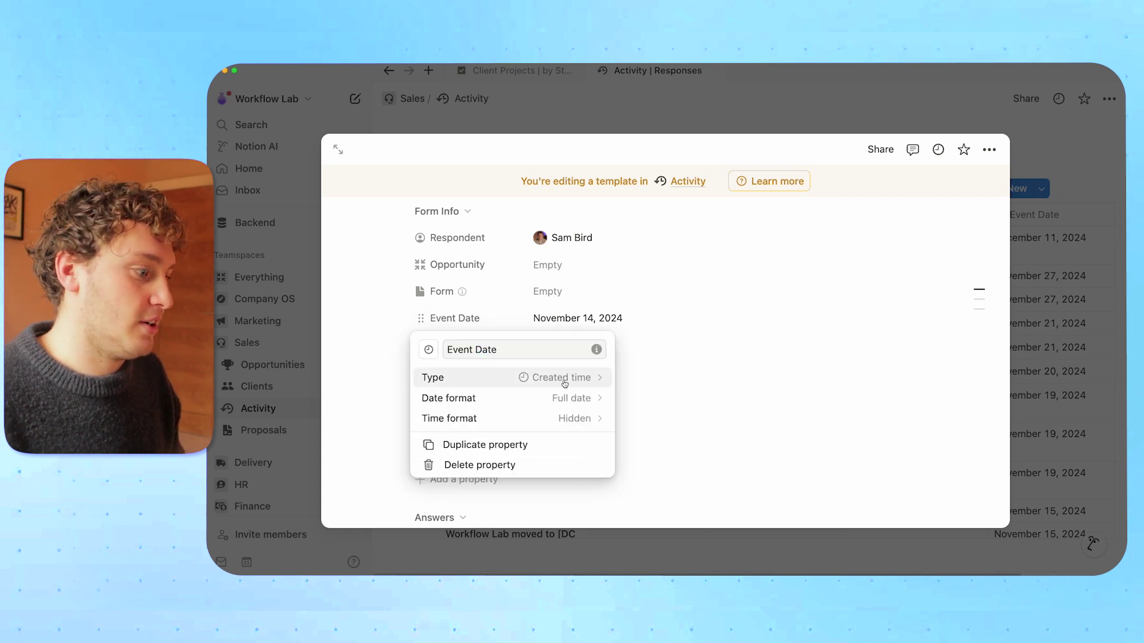
{"action": "left_click", "coordinate": [699, 352]}
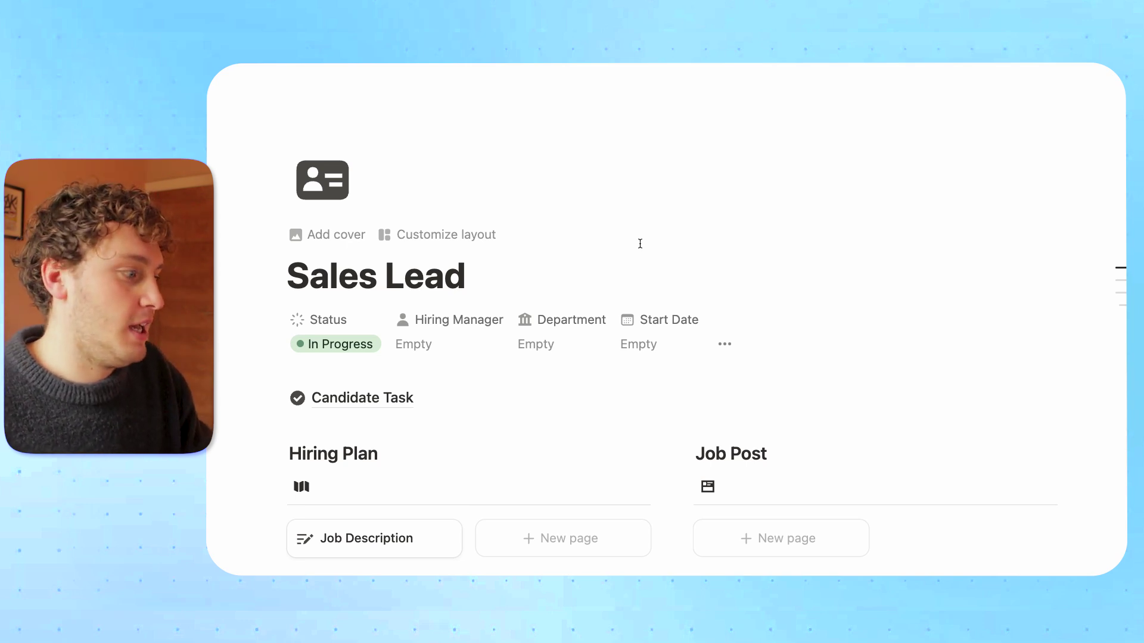
Step: On the Sales Lead page, review the Candidates board stages and move the candidate card from Applied to Interview
{"action": "scroll", "coordinate": [640, 244], "scroll_direction": "down", "scroll_amount": 4}
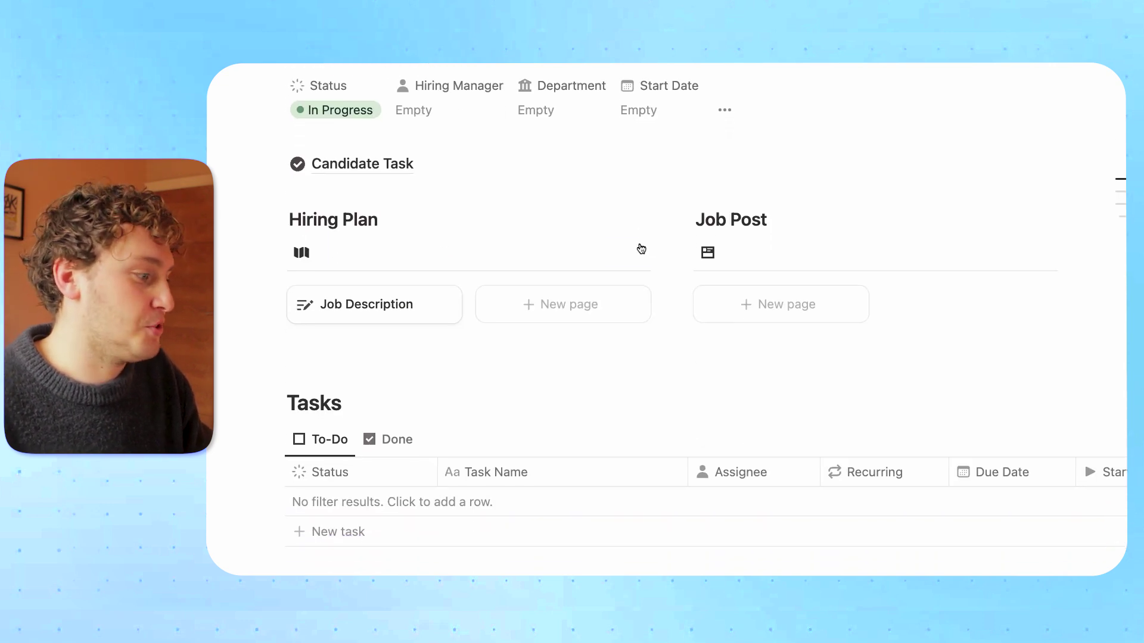
{"action": "scroll", "coordinate": [641, 249], "scroll_direction": "down", "scroll_amount": 7}
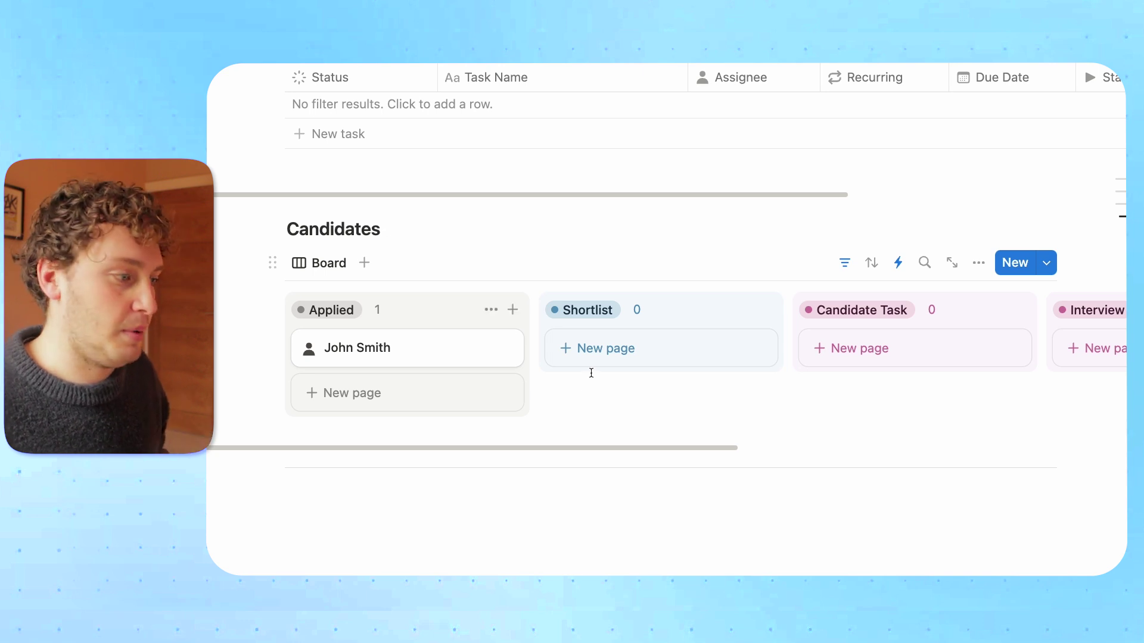
{"action": "scroll", "coordinate": [591, 373], "scroll_direction": "right", "scroll_amount": 5}
{"action": "mouse_move", "coordinate": [285, 351]}
{"action": "left_mouse_down"}
{"action": "mouse_move", "coordinate": [519, 345]}
{"action": "mouse_move", "coordinate": [293, 358]}
{"action": "left_mouse_up"}
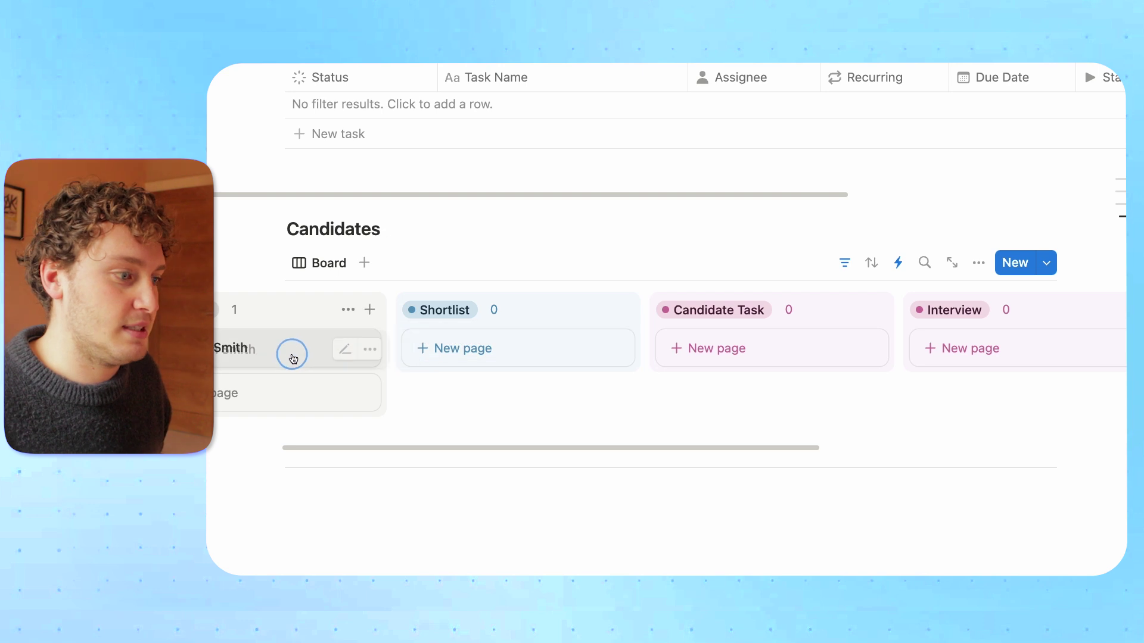
{"action": "scroll", "coordinate": [613, 362], "scroll_direction": "right", "scroll_amount": 10}
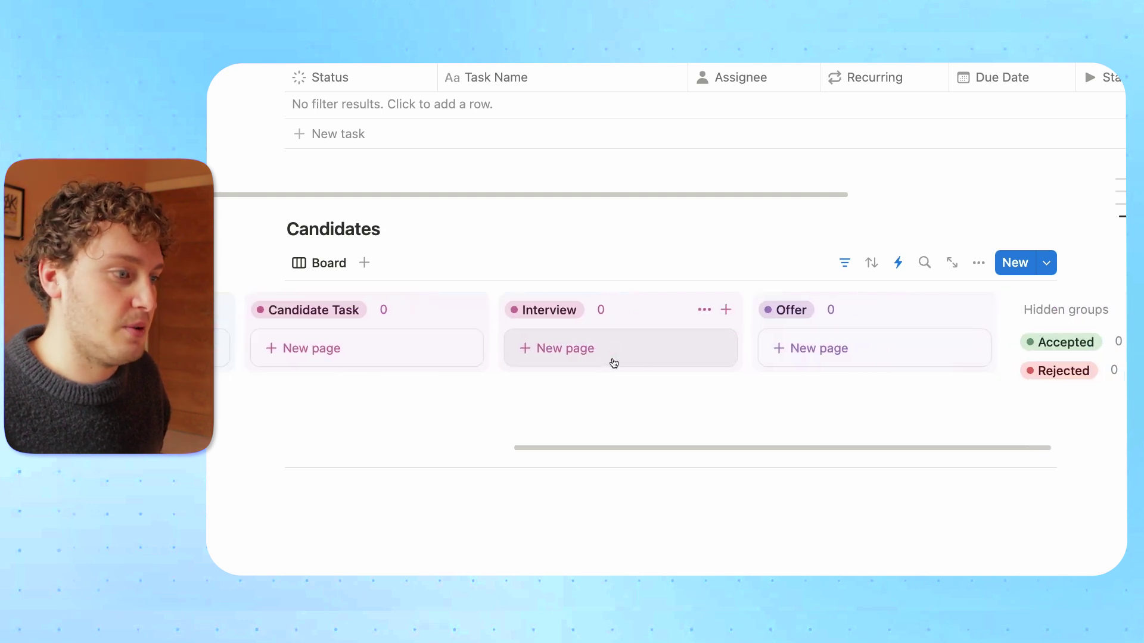
{"action": "scroll", "coordinate": [613, 363], "scroll_direction": "left", "scroll_amount": 10}
{"action": "left_click", "coordinate": [436, 241]}
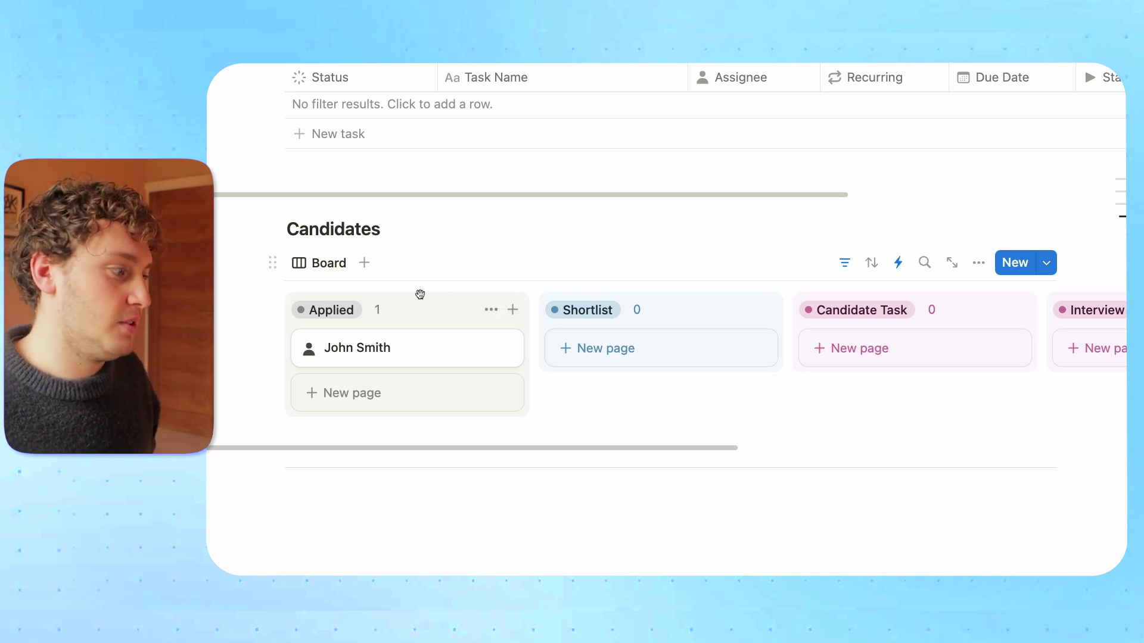
{"action": "left_click_drag", "start_coordinate": [412, 349], "coordinate": [844, 347]}
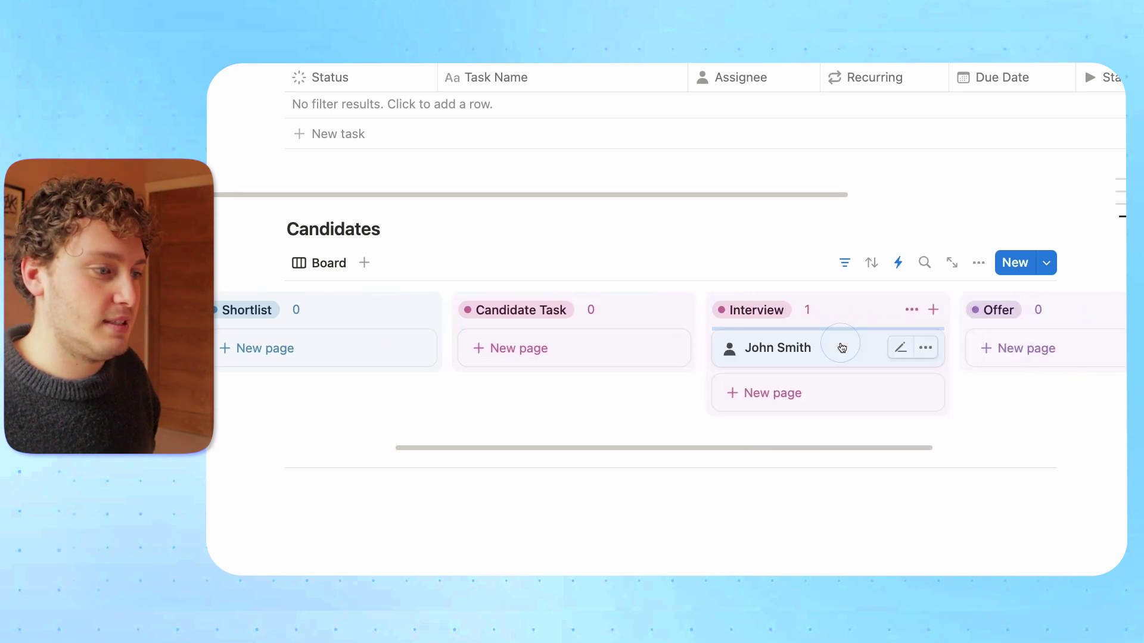
Step: Open the Interview automation of the Candidates board for editing
{"action": "left_click", "coordinate": [898, 262]}
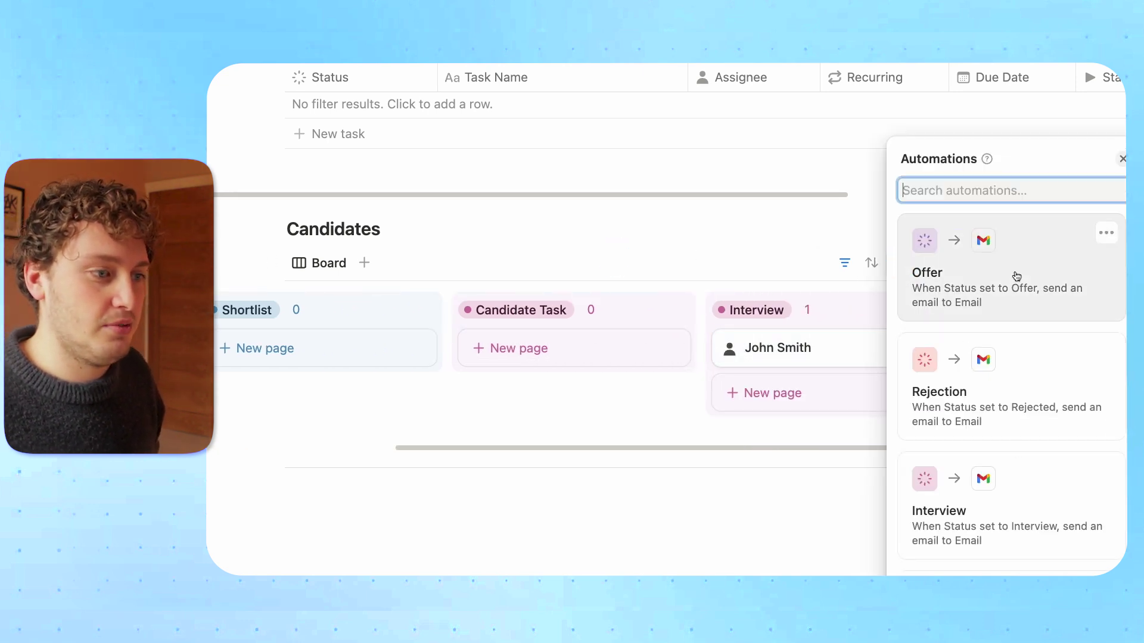
{"action": "scroll", "coordinate": [1030, 407], "scroll_direction": "down", "scroll_amount": 2}
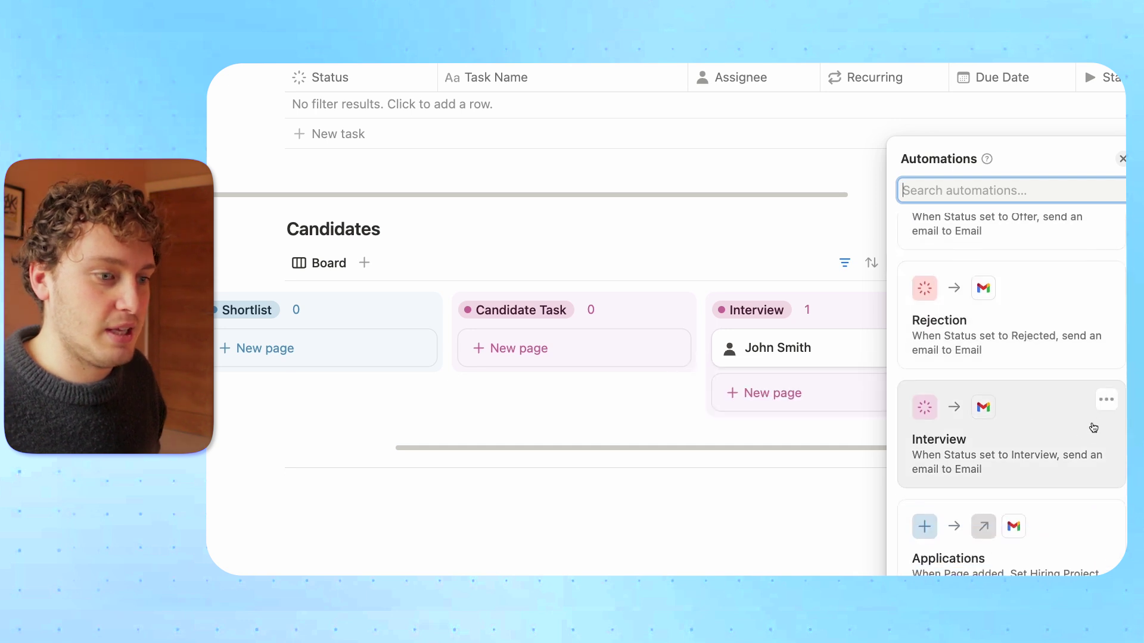
{"action": "left_click", "coordinate": [1106, 400]}
{"action": "left_click", "coordinate": [1054, 459]}
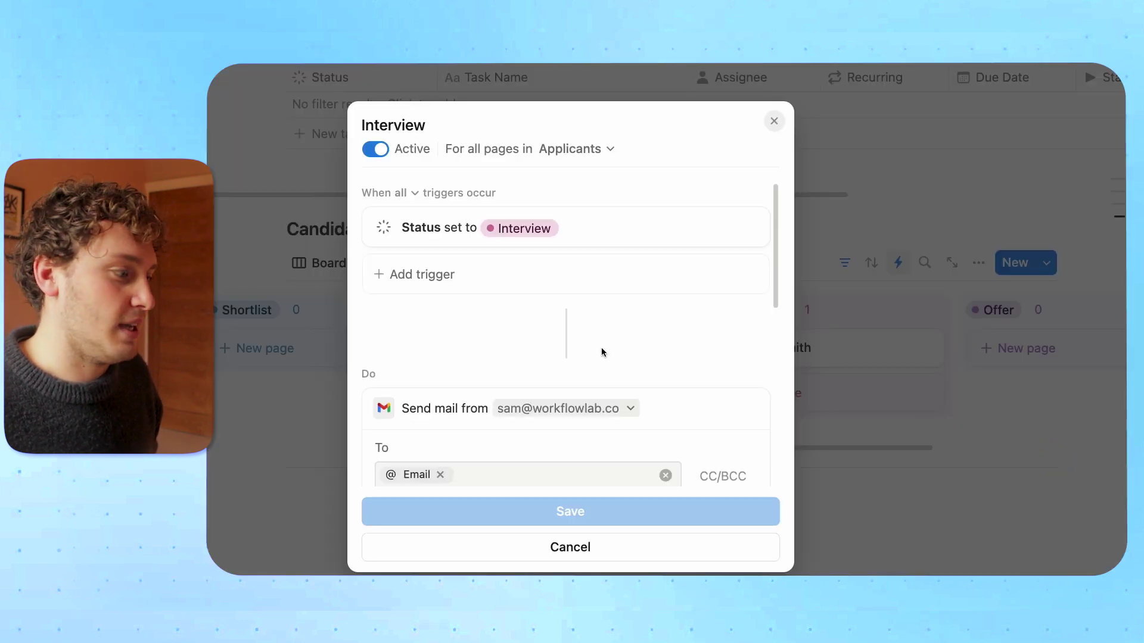
Step: Review the Interview automation's status trigger and mail sender, and check the available recipient options without changing them
{"action": "scroll", "coordinate": [522, 314], "scroll_direction": "down", "scroll_amount": 1}
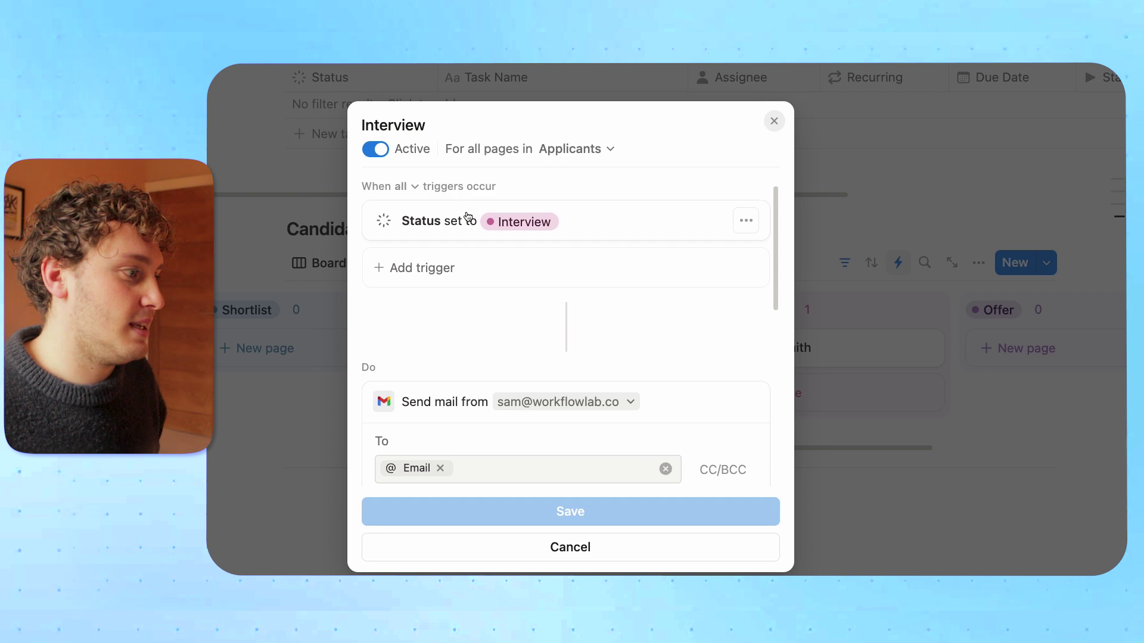
{"action": "scroll", "coordinate": [518, 284], "scroll_direction": "down", "scroll_amount": 3}
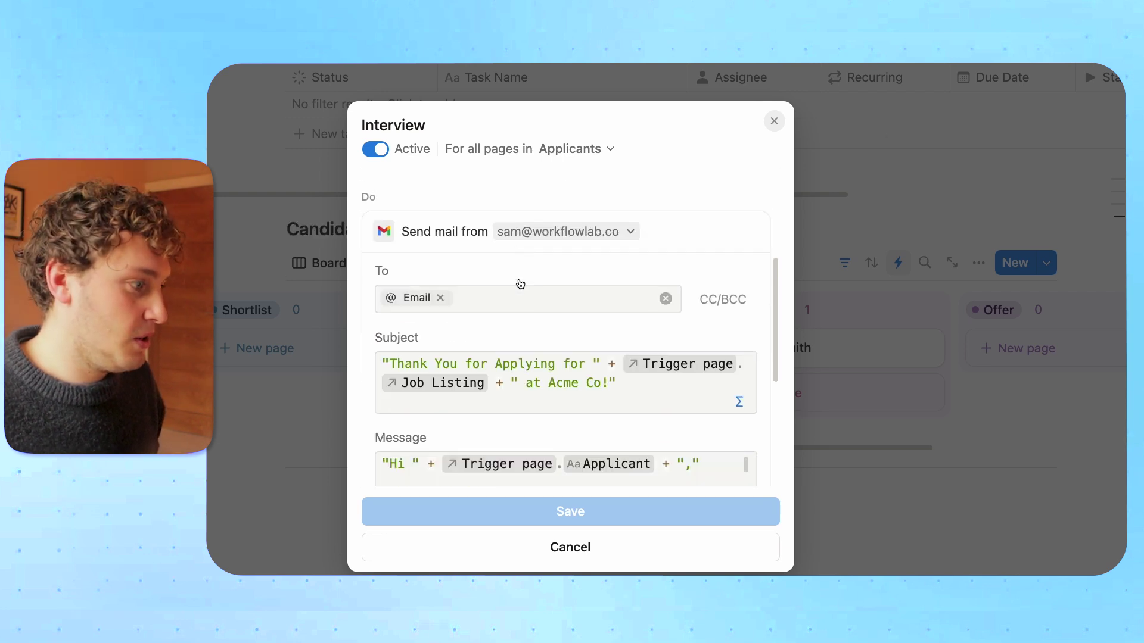
{"action": "scroll", "coordinate": [520, 284], "scroll_direction": "down", "scroll_amount": 1}
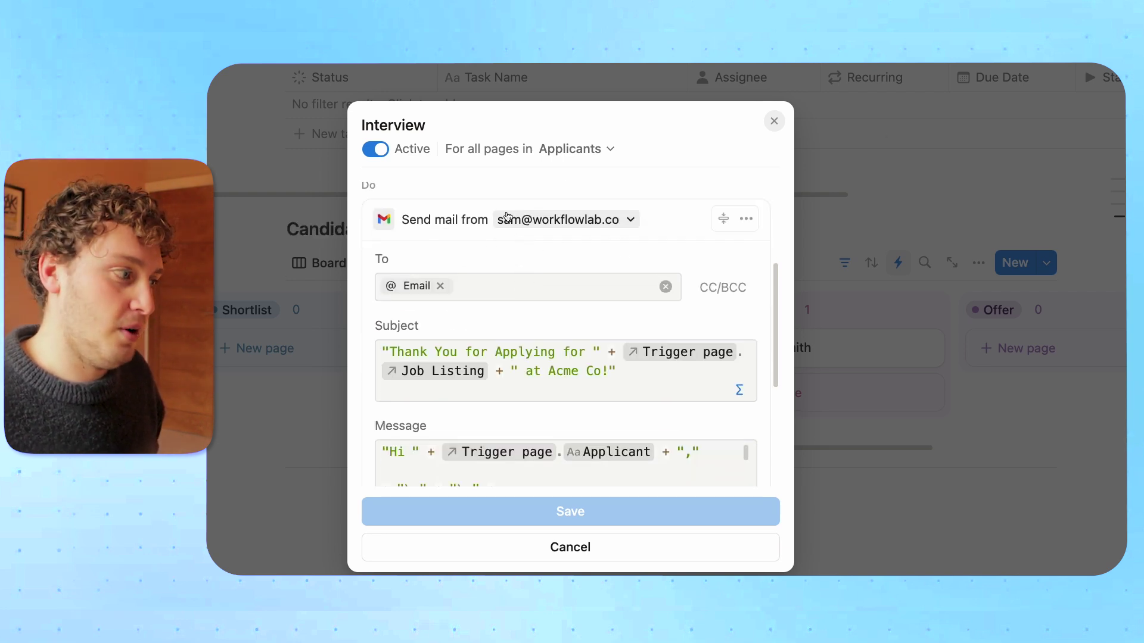
{"action": "scroll", "coordinate": [539, 259], "scroll_direction": "down", "scroll_amount": 2}
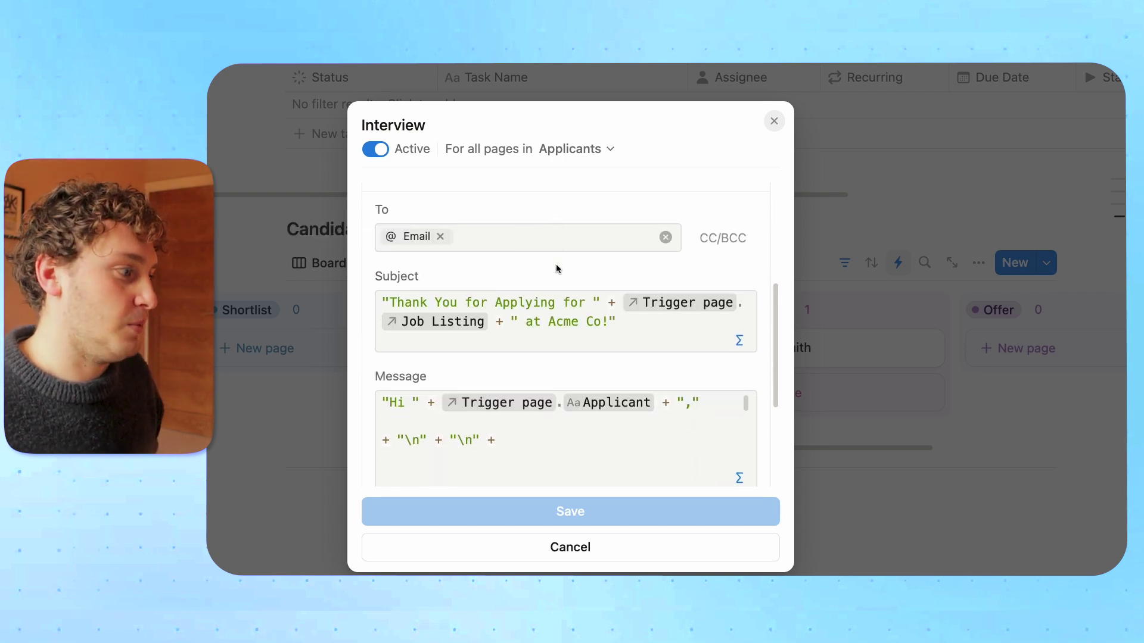
{"action": "left_click", "coordinate": [501, 243]}
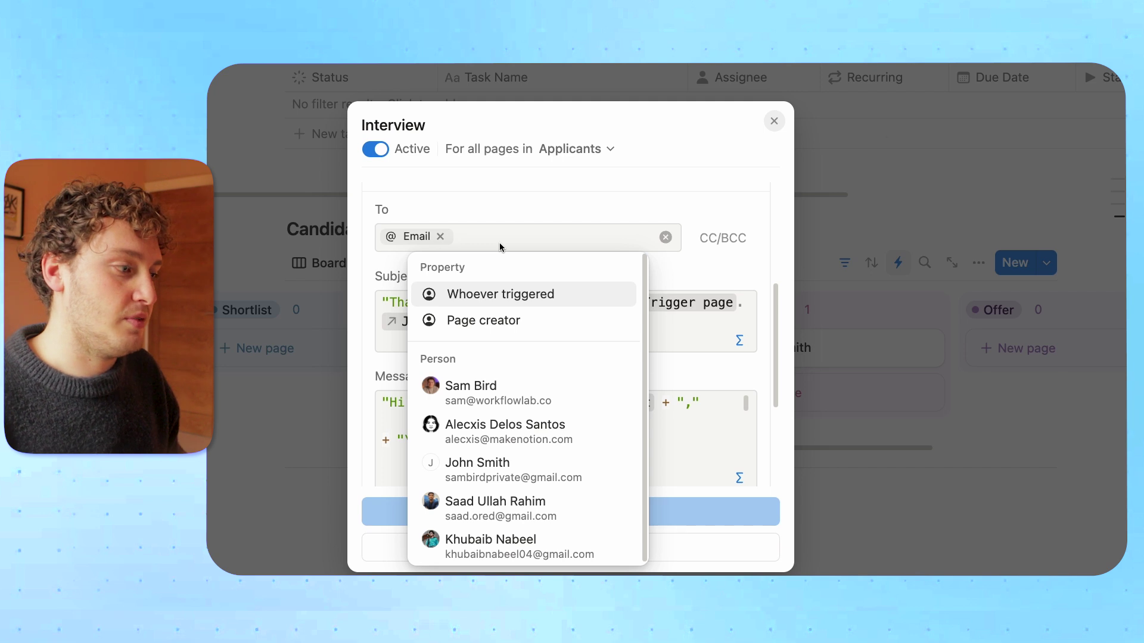
{"action": "left_click", "coordinate": [477, 196]}
Step: Inspect the email's Subject and Message formulas in the Interview automation, keeping both as they are
{"action": "scroll", "coordinate": [541, 288], "scroll_direction": "down", "scroll_amount": 3}
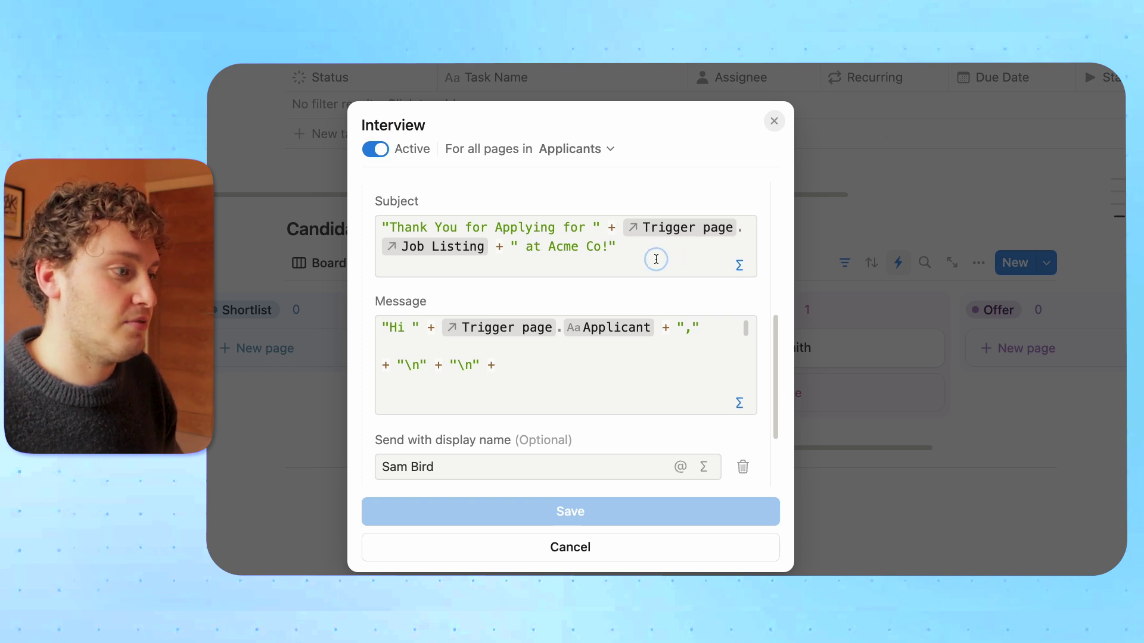
{"action": "left_click", "coordinate": [616, 256]}
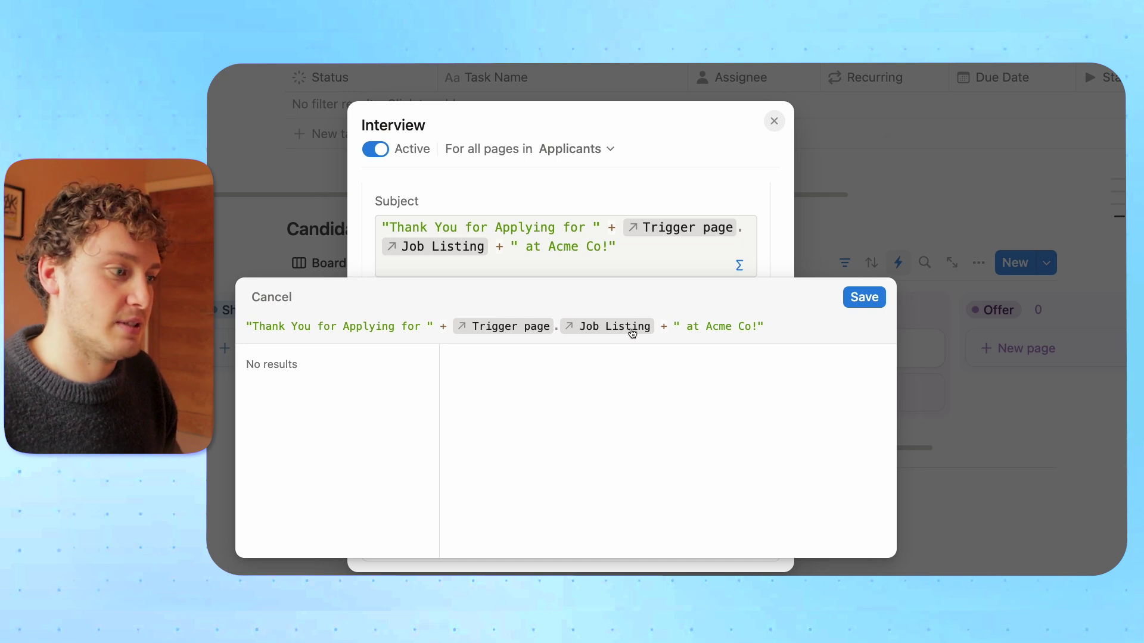
{"action": "left_click", "coordinate": [612, 191]}
{"action": "left_click", "coordinate": [500, 347]}
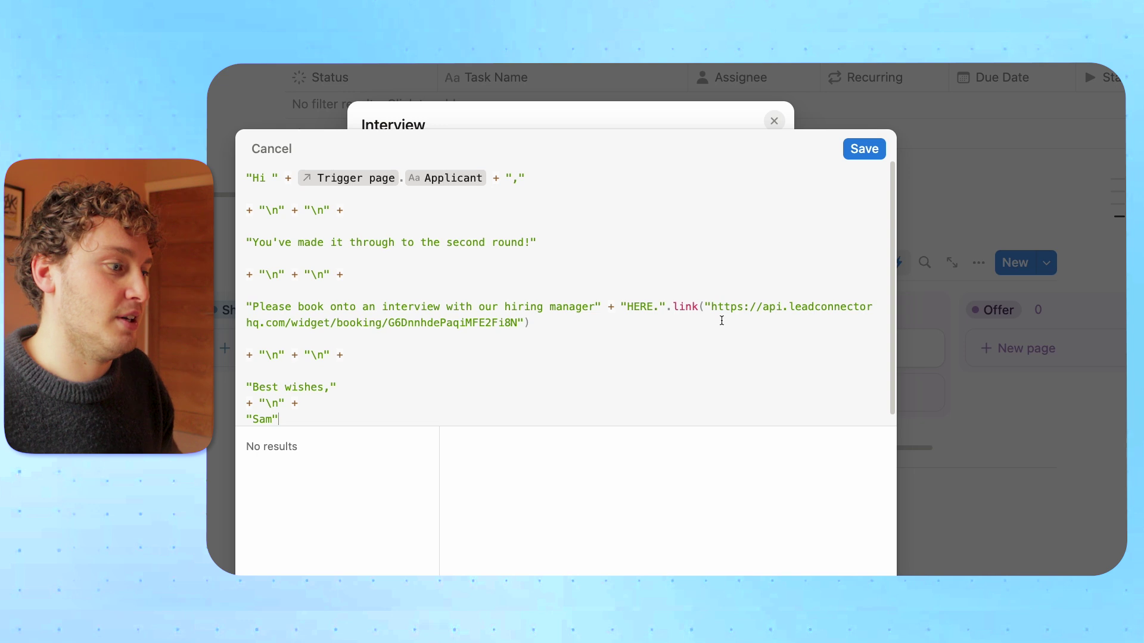
{"action": "left_click", "coordinate": [864, 148]}
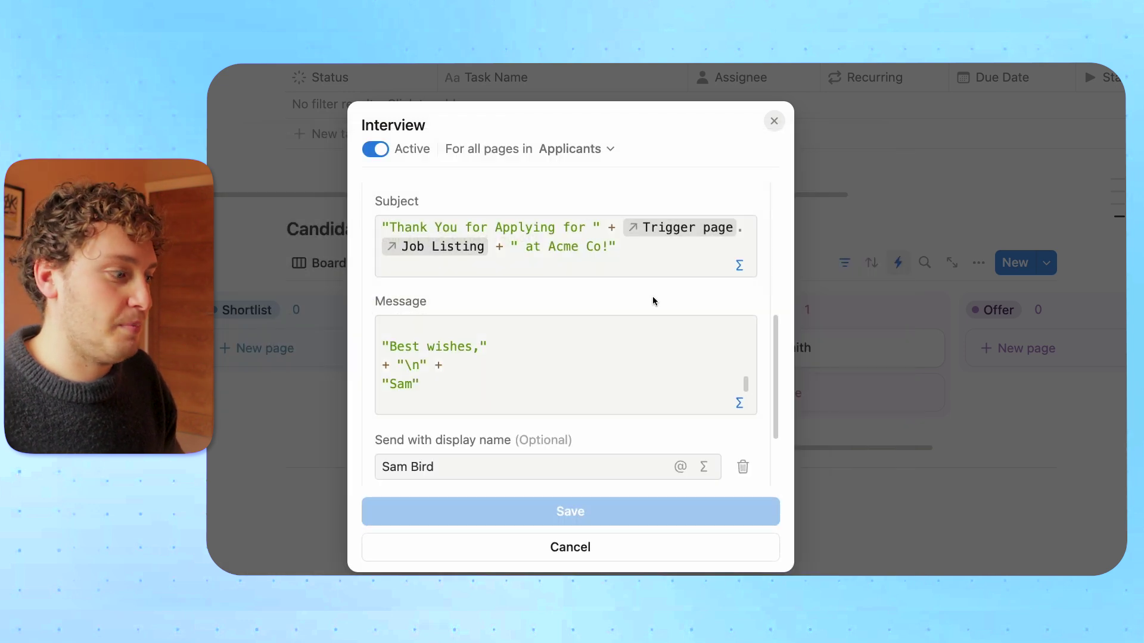
Step: Check the display name and reply settings of the email action, and close the Interview automation
{"action": "scroll", "coordinate": [584, 344], "scroll_direction": "down", "scroll_amount": 3}
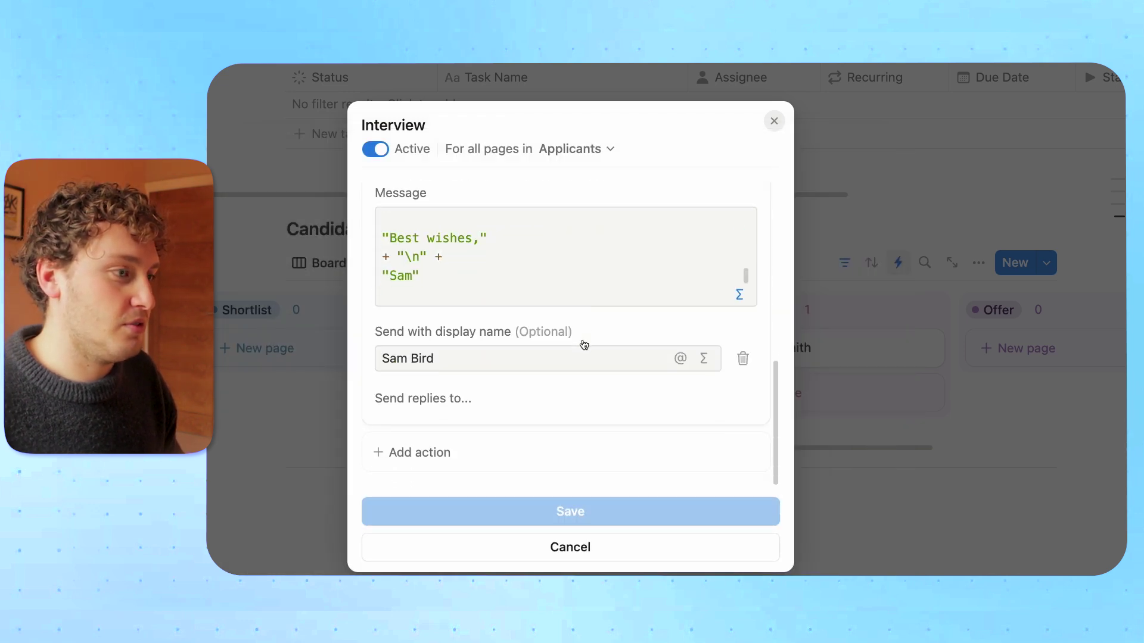
{"action": "left_click", "coordinate": [773, 120]}
{"action": "left_click", "coordinate": [751, 219]}
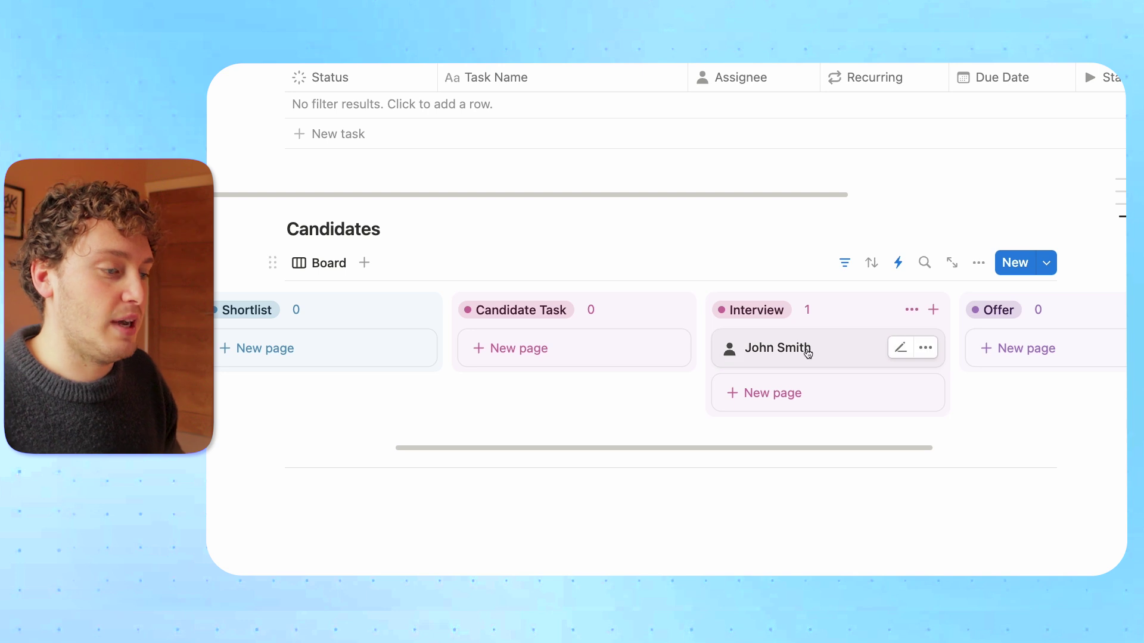